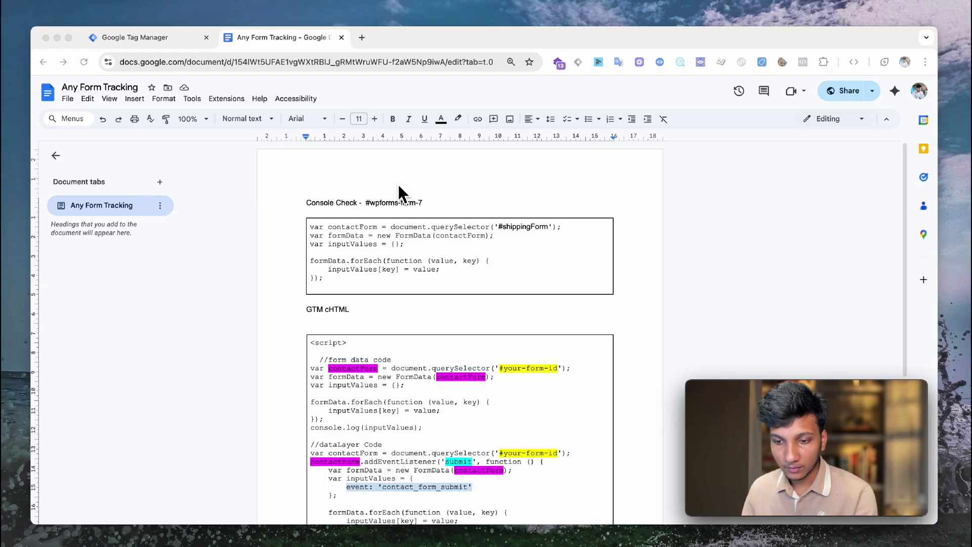
Copy the full Console Check script from the first code box in the document.
click(315, 231)
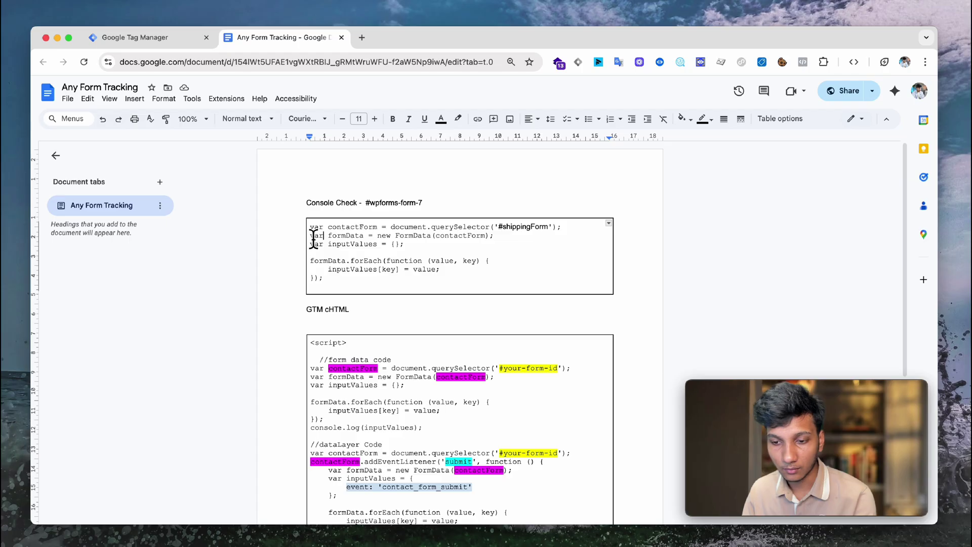
drag(311, 226, 326, 286)
right_click(326, 283)
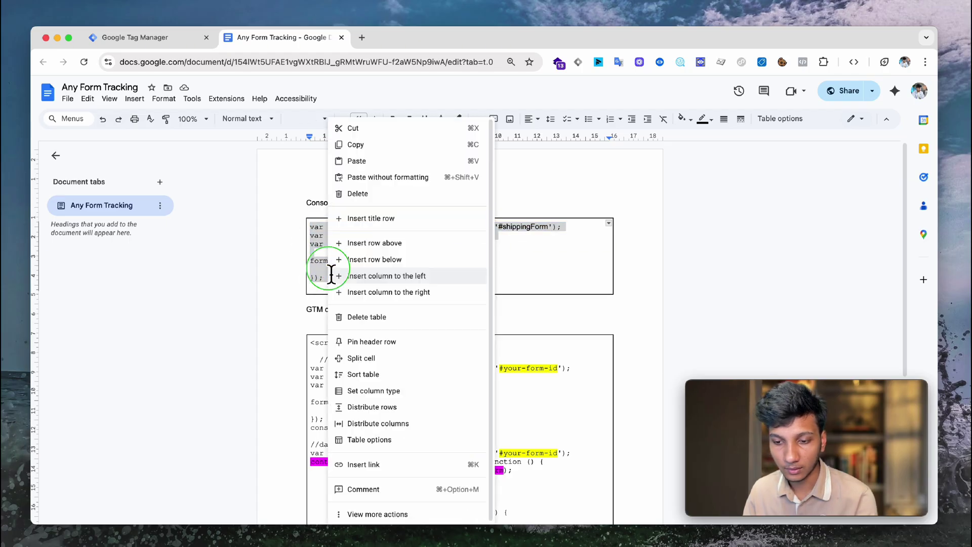
click(381, 147)
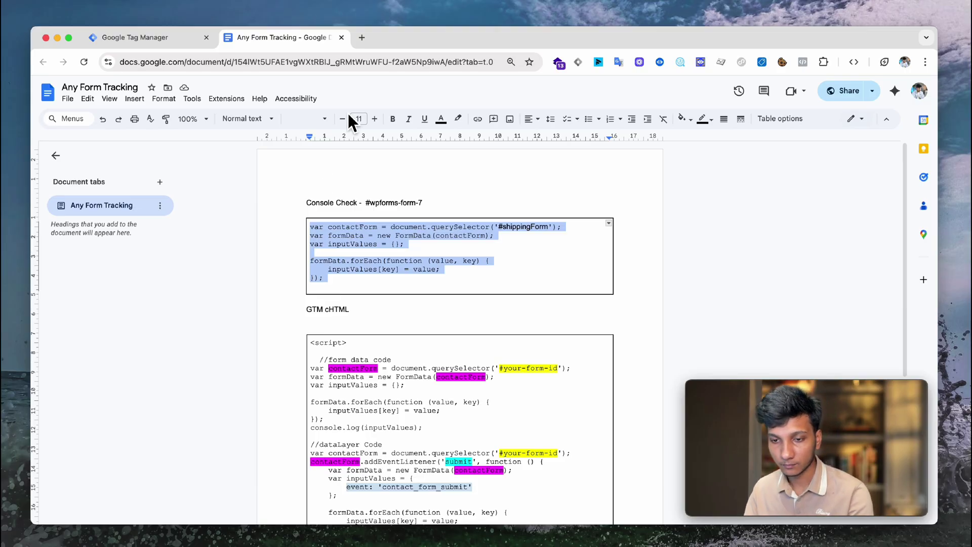
Open abdulkayium.com/contact-2 in a new browser tab.
click(360, 39)
text(ab)
key(Return)
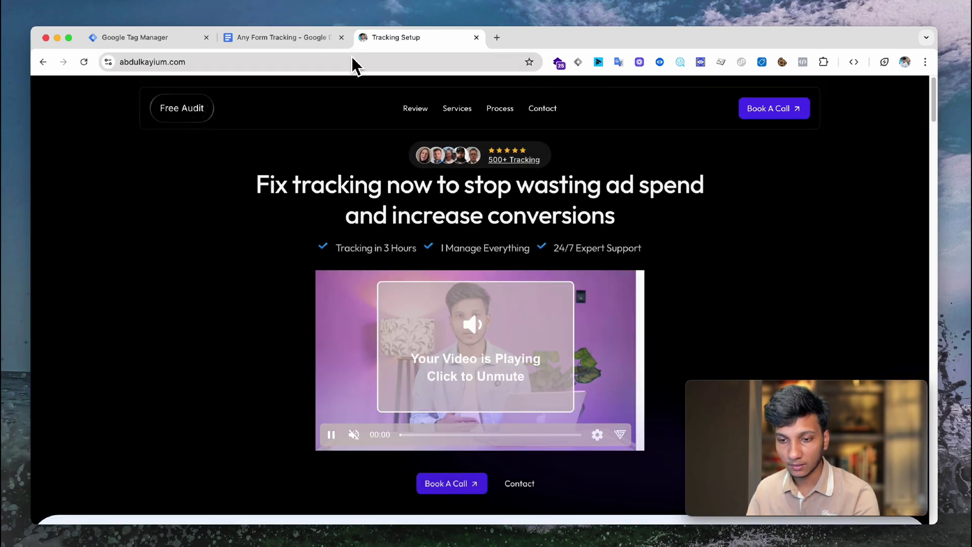
click(327, 64)
click(332, 69)
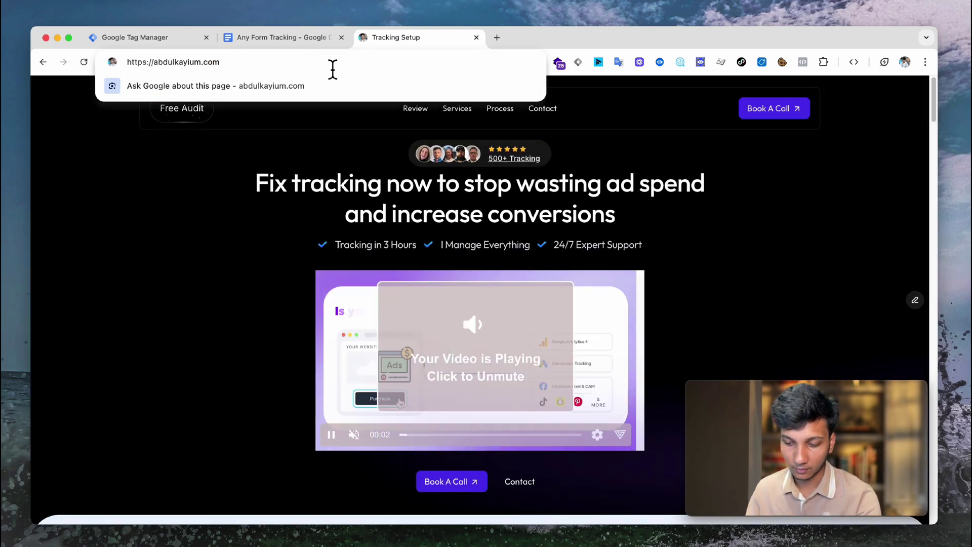
text(/con)
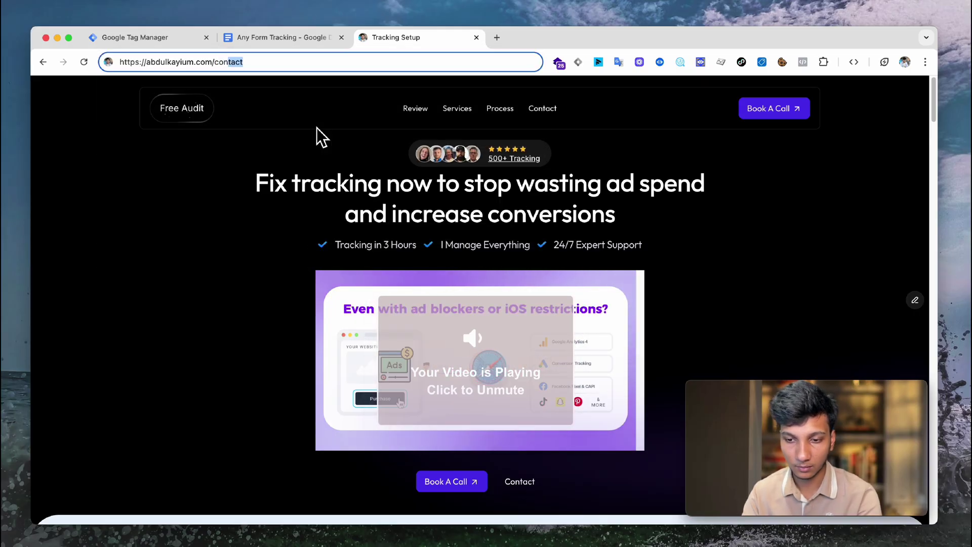
click(314, 70)
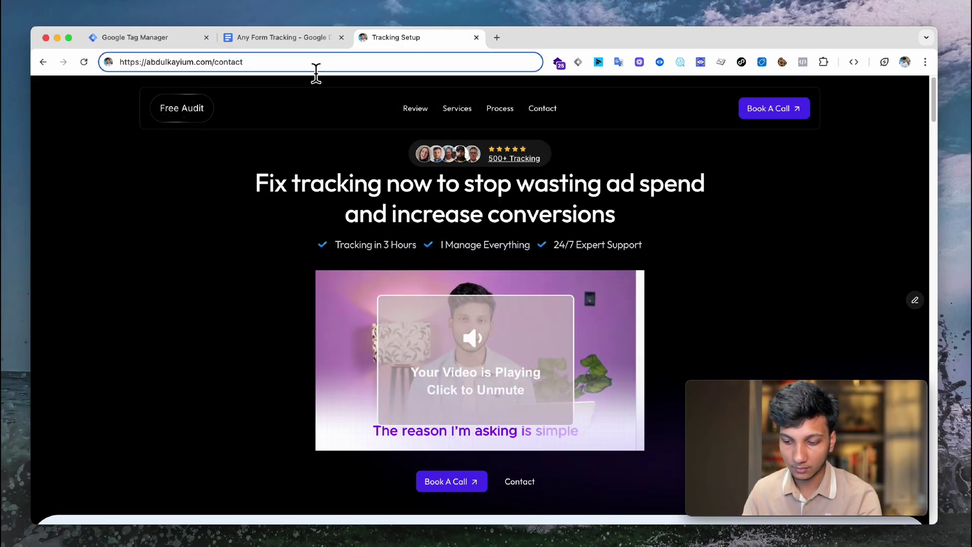
text(-2)
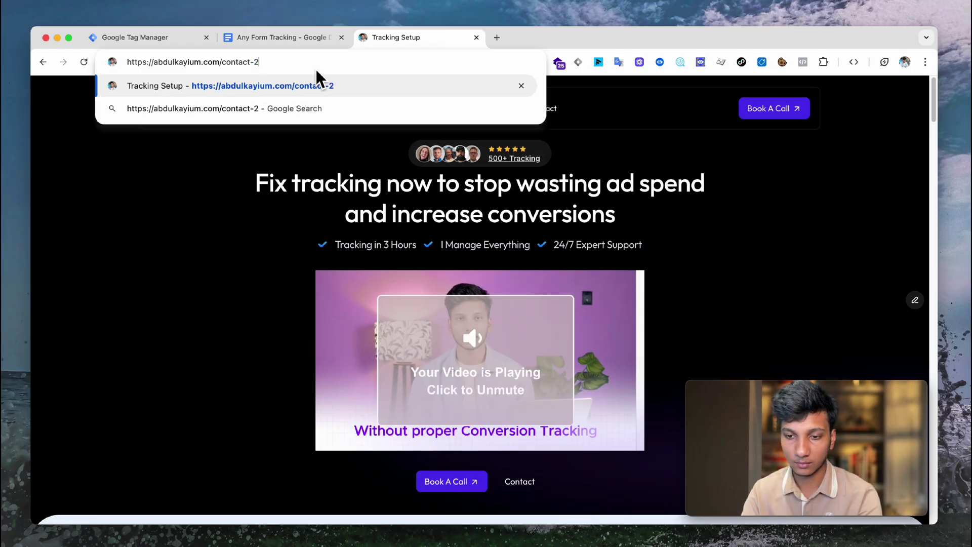
key(Return)
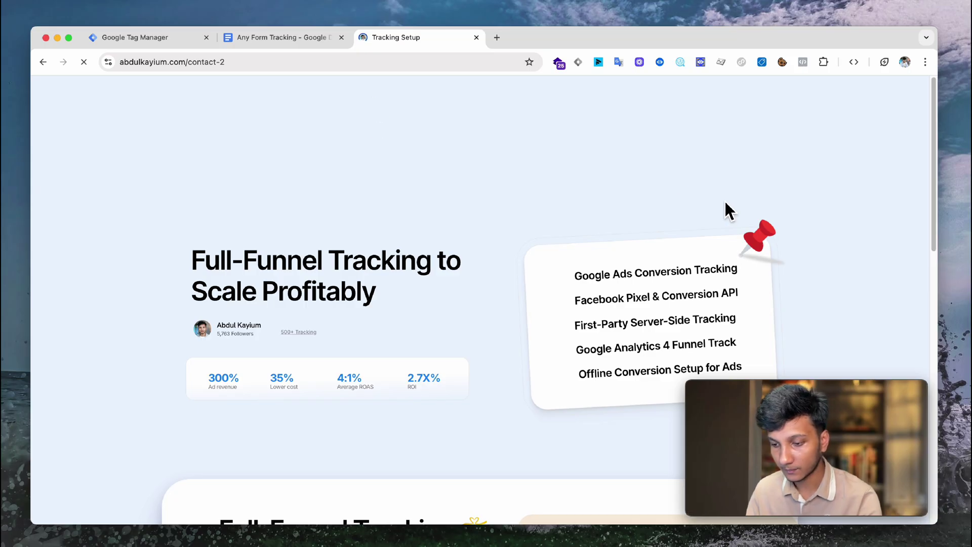
Fill in the free audit form with a saved name, e-mail address and the website abdulkayium.com, and submit it.
scroll(681, 259, down, 7)
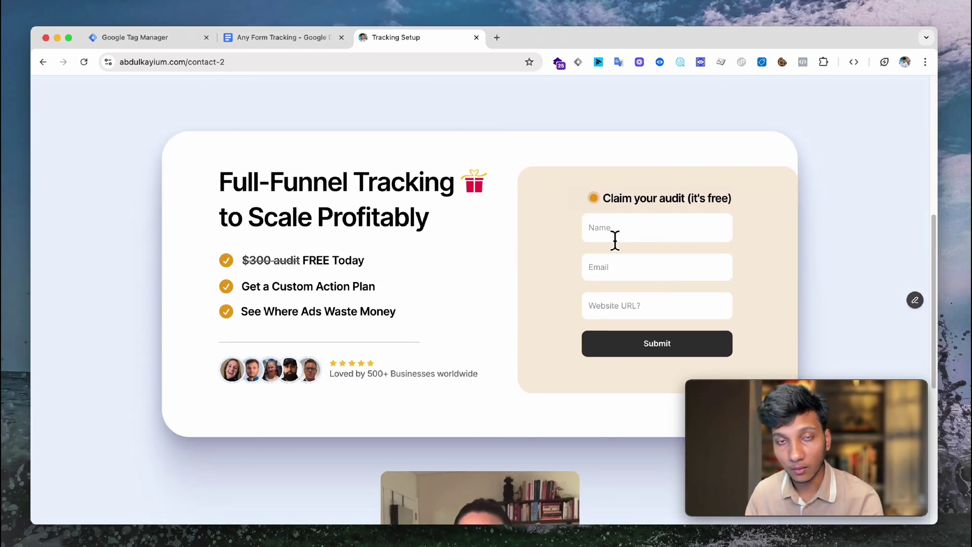
click(613, 234)
right_click(613, 233)
click(591, 274)
click(629, 272)
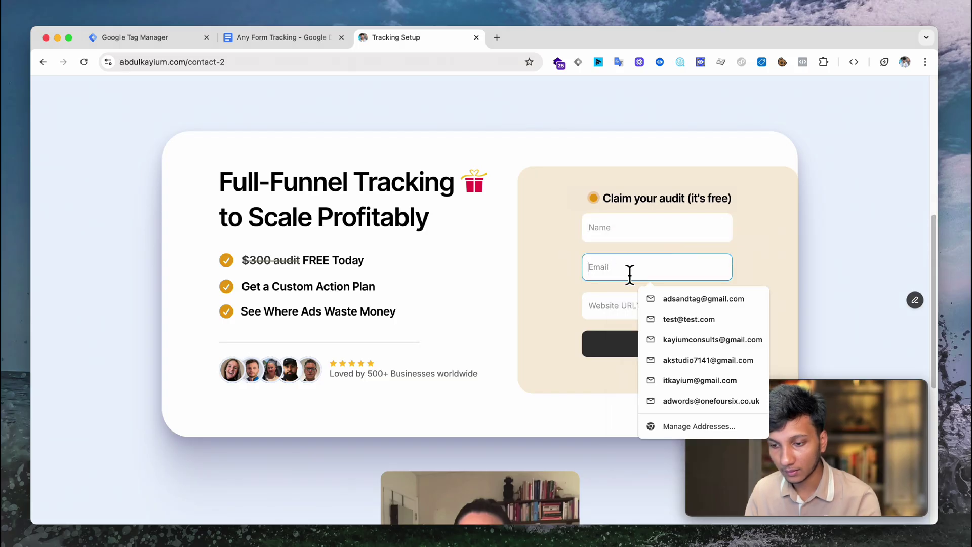
click(664, 298)
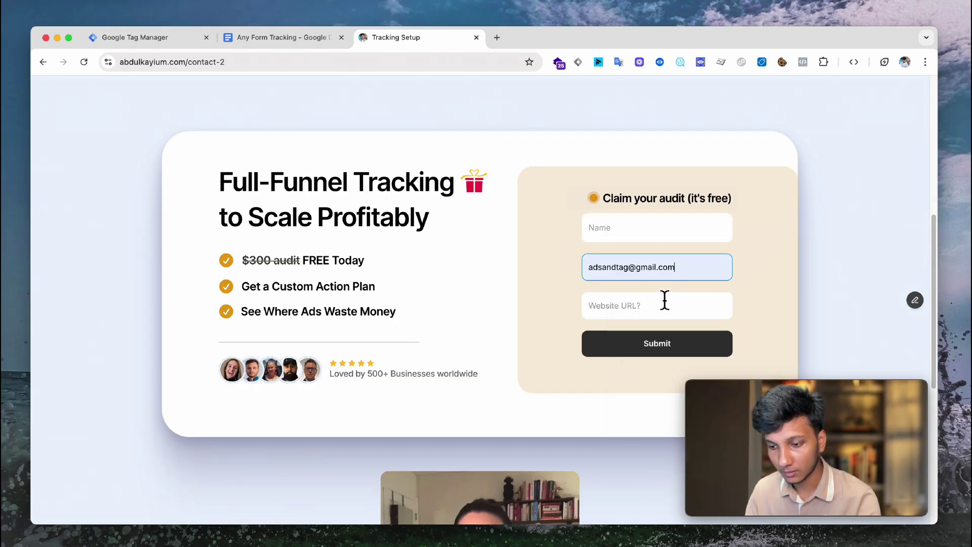
click(655, 309)
click(663, 333)
click(637, 227)
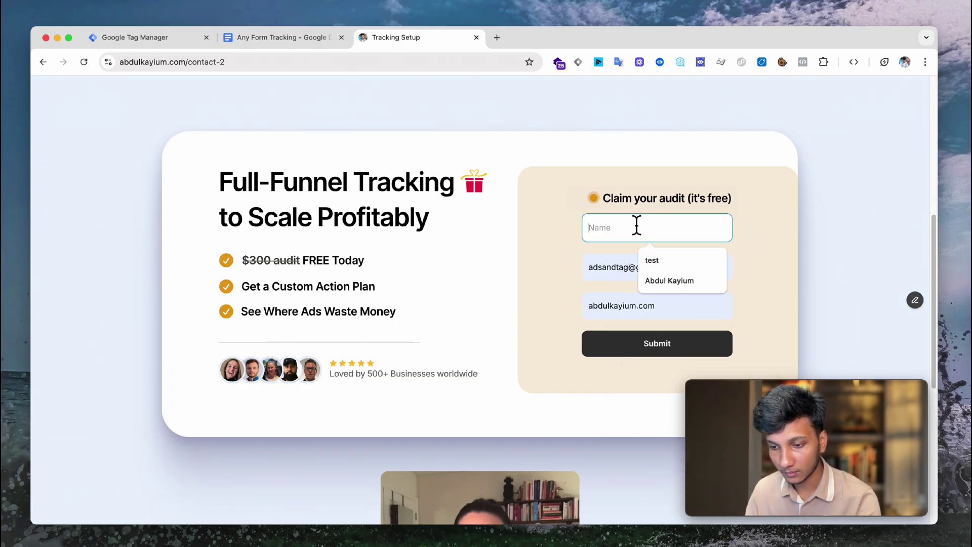
click(669, 281)
click(656, 333)
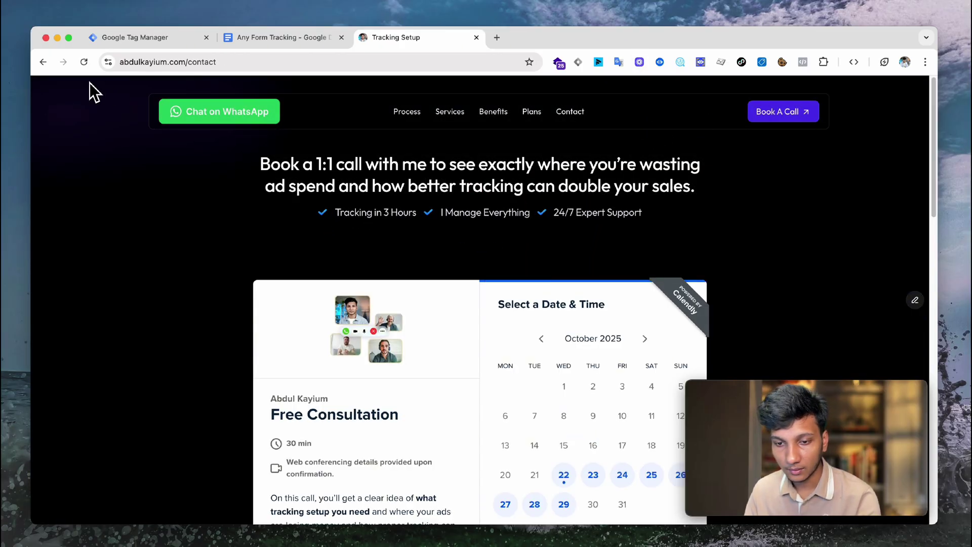
Return to the contact-2 page and refill the audit form's name, e-mail and website URL without submitting it.
click(43, 62)
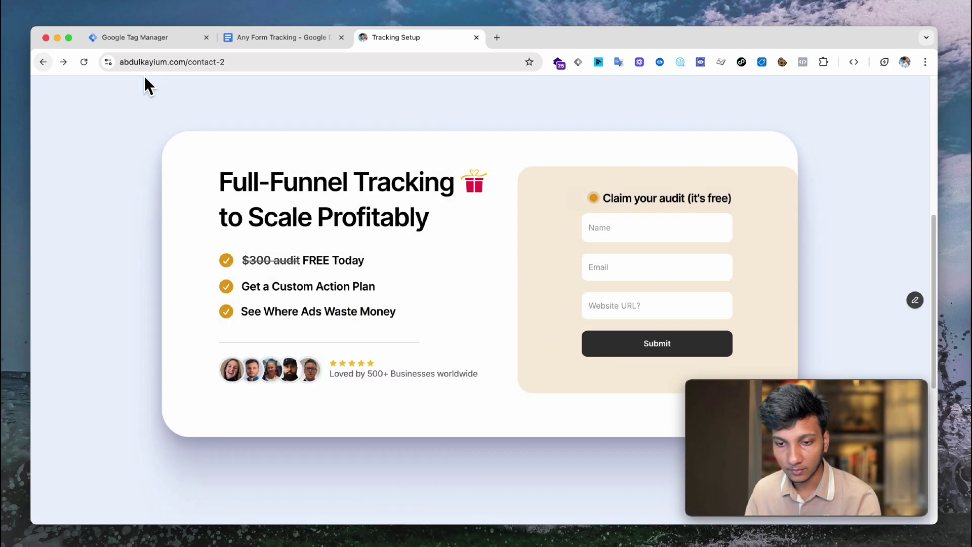
click(602, 221)
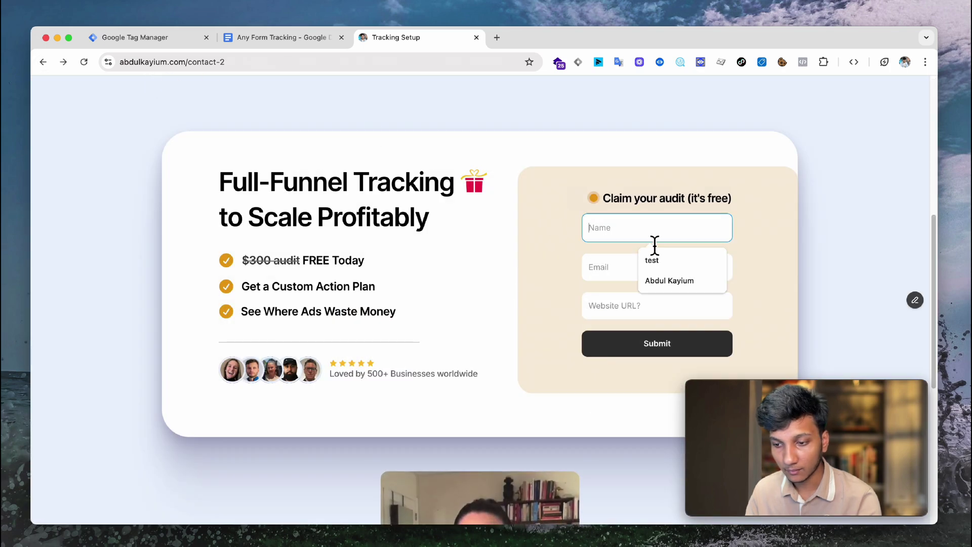
click(649, 276)
click(645, 274)
click(666, 303)
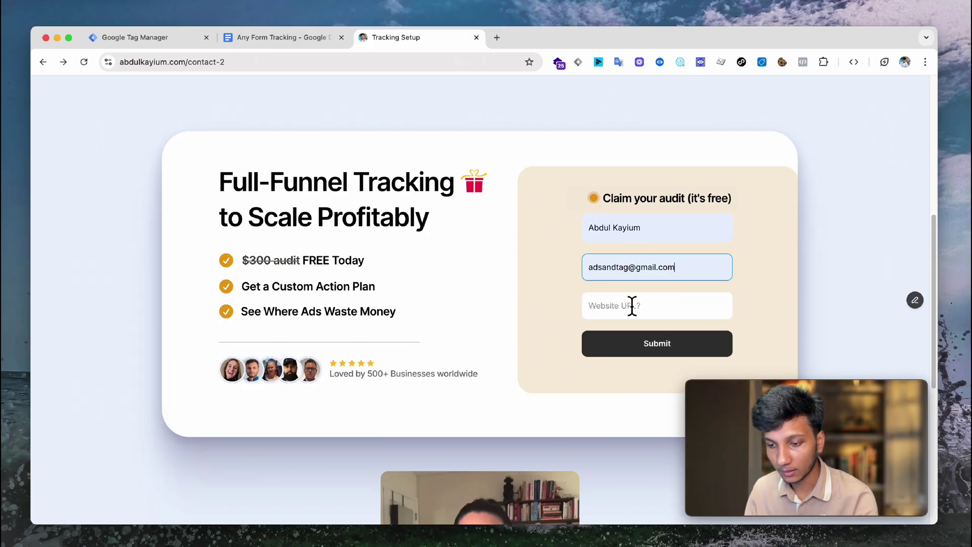
click(632, 305)
click(664, 330)
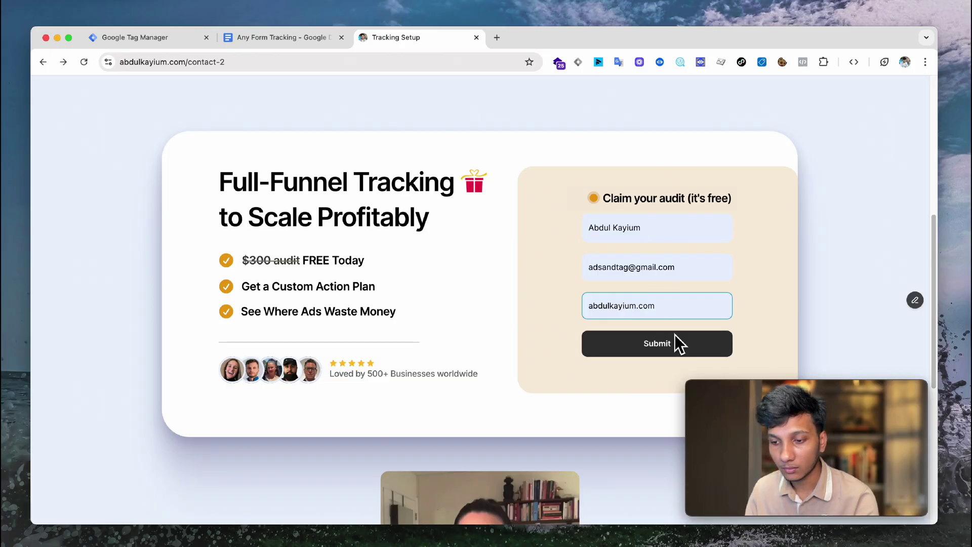
Inspect the form's Name field in the developer tools and resize the panel to about half the window.
click(665, 236)
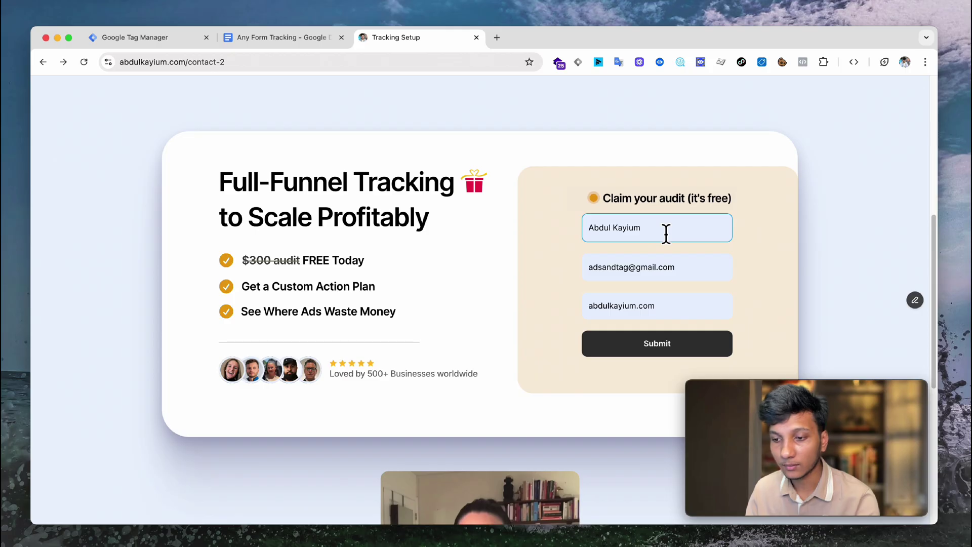
right_click(666, 231)
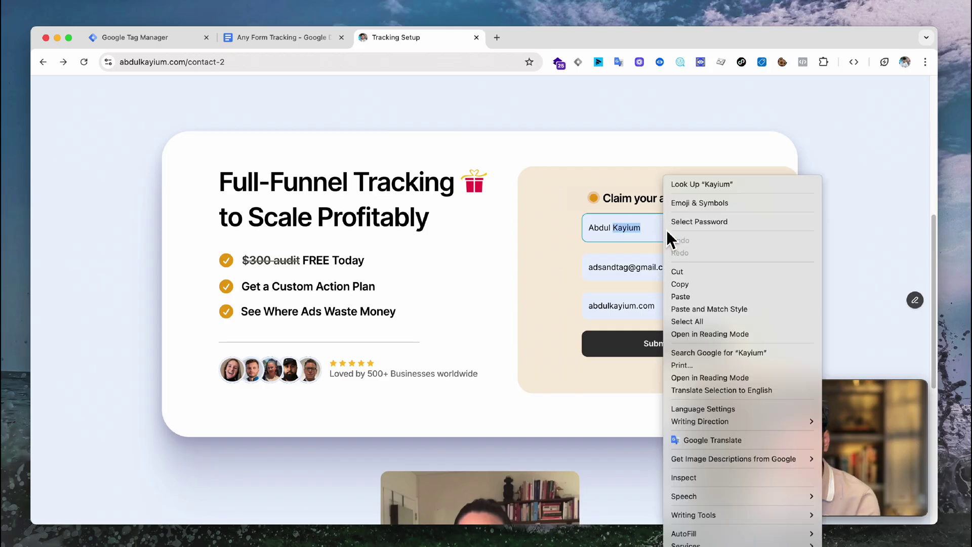
click(741, 476)
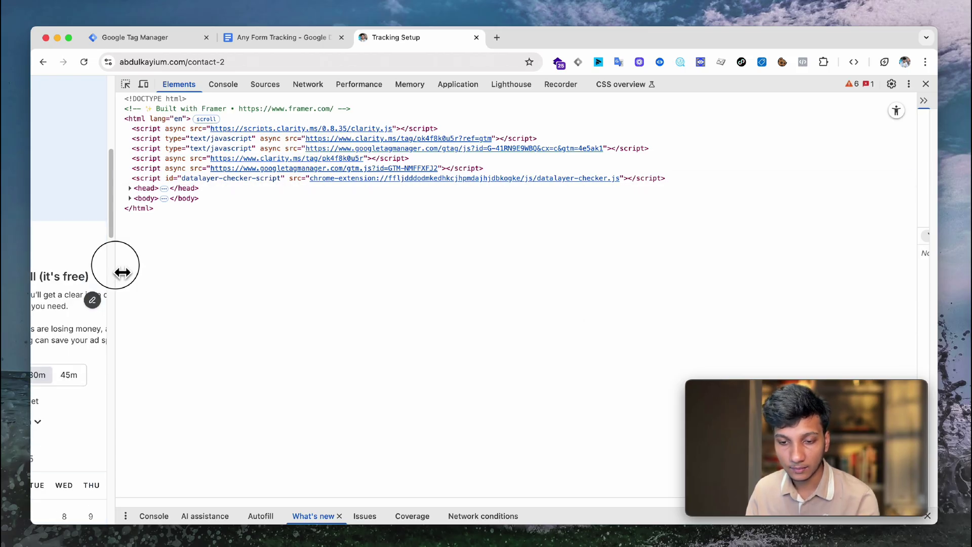
drag(118, 267, 506, 269)
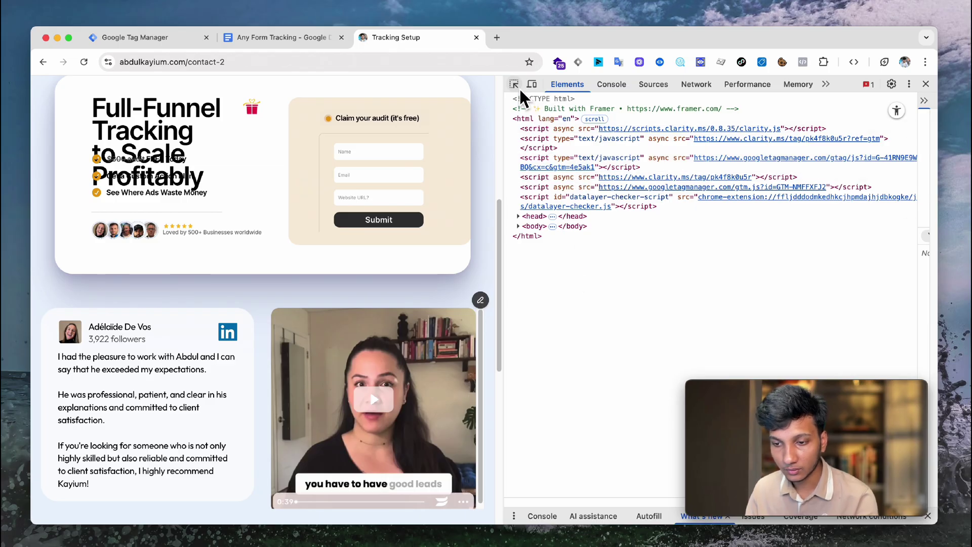
Find and expand the audit form's form element in the page markup and copy its class name framer-qedi5y.
click(418, 152)
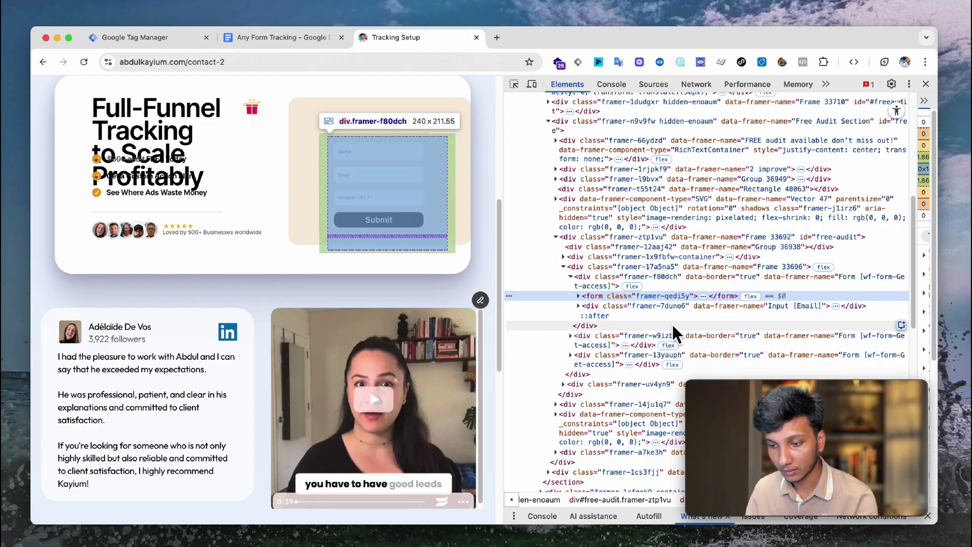
click(580, 297)
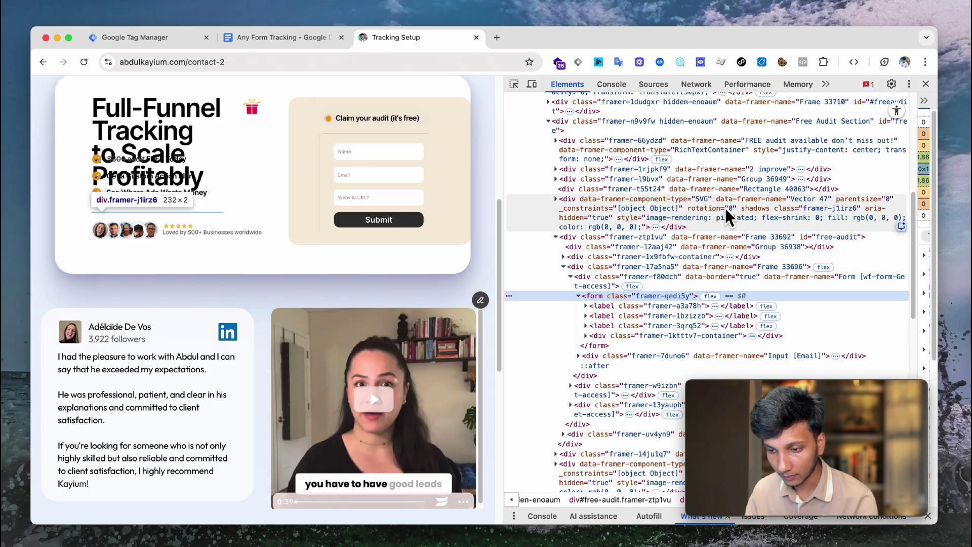
scroll(701, 344, down, 2)
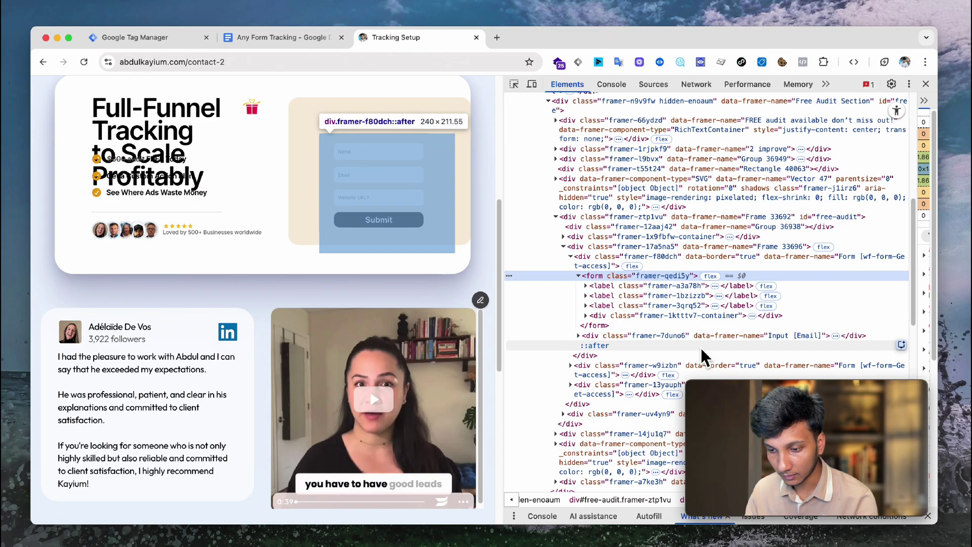
scroll(701, 348, down, 5)
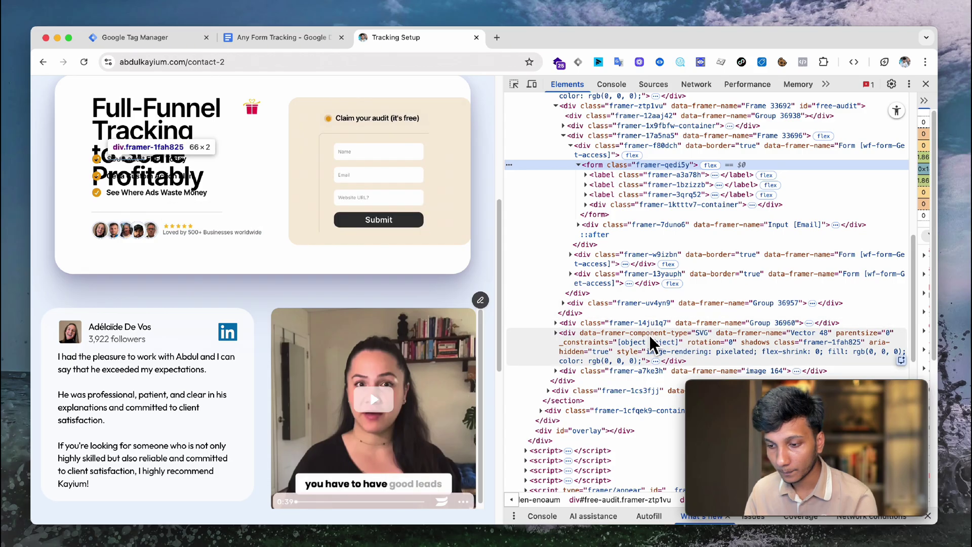
double_click(657, 165)
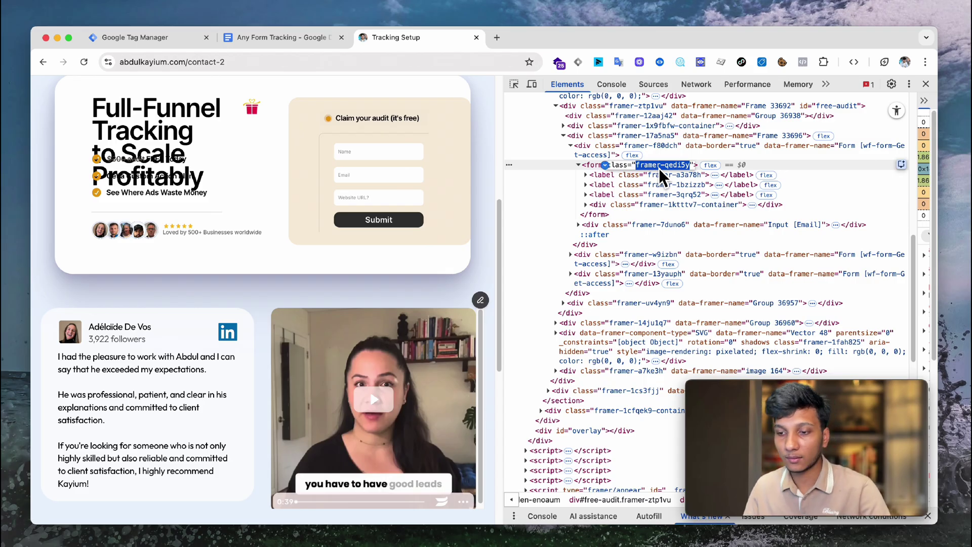
right_click(665, 163)
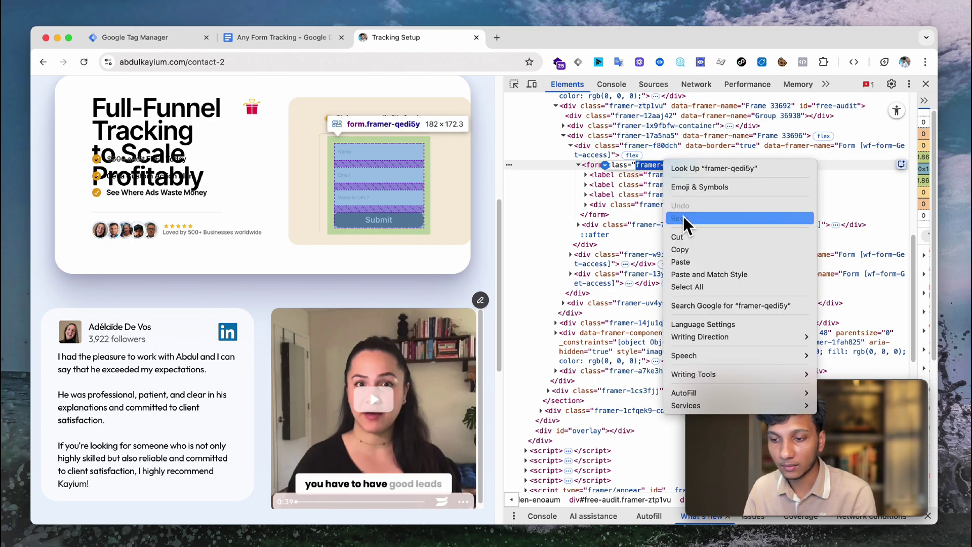
click(680, 249)
Switch the developer tools to the Console and clear all logged messages.
click(621, 85)
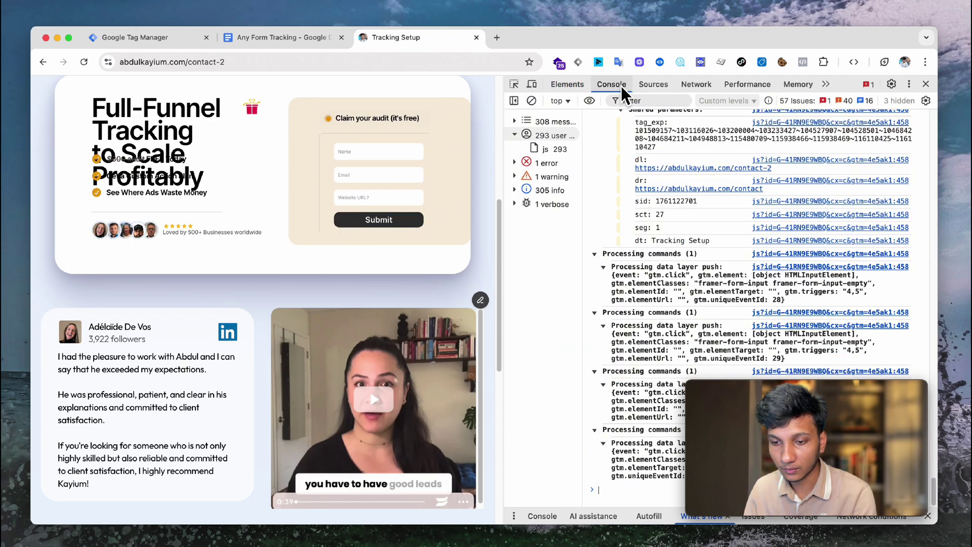
click(530, 101)
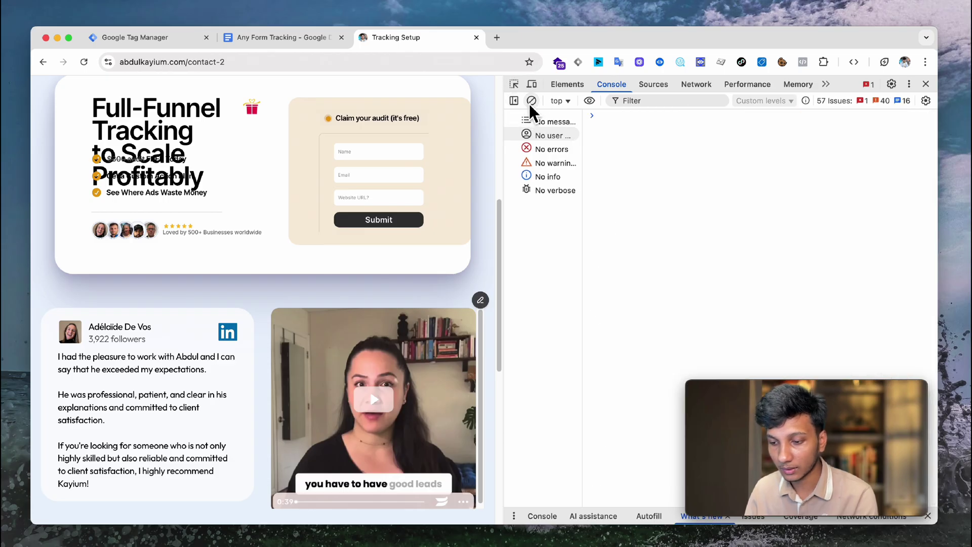
click(612, 128)
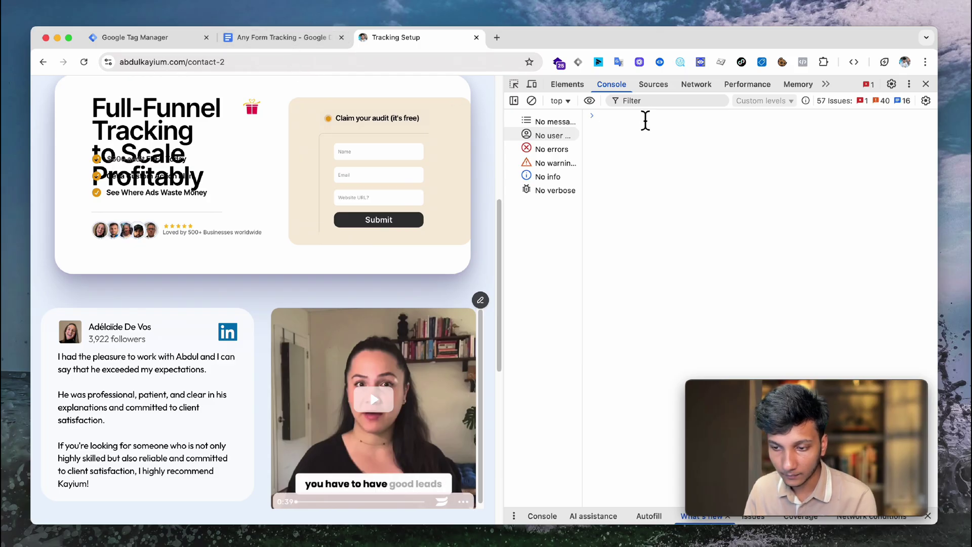
Keep the class name framer-qedi5y in the address bar, copy the Console Check script from the Google Doc, and return to the site tab.
click(373, 65)
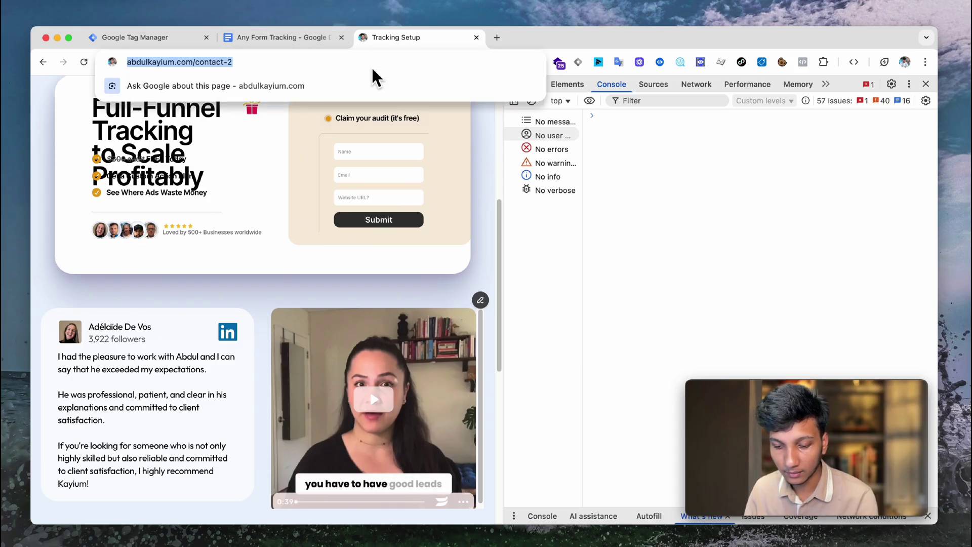
key(super+v)
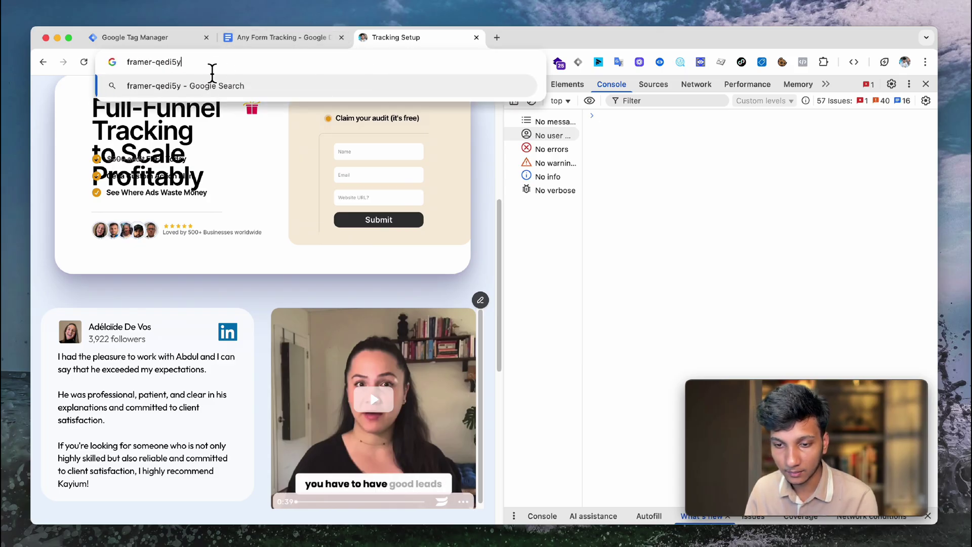
click(260, 45)
right_click(401, 238)
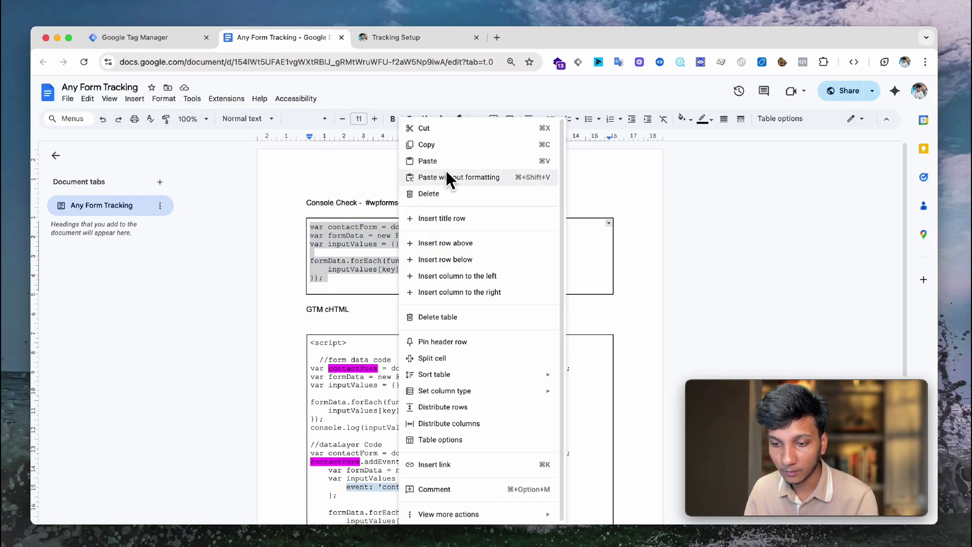
click(448, 147)
click(430, 33)
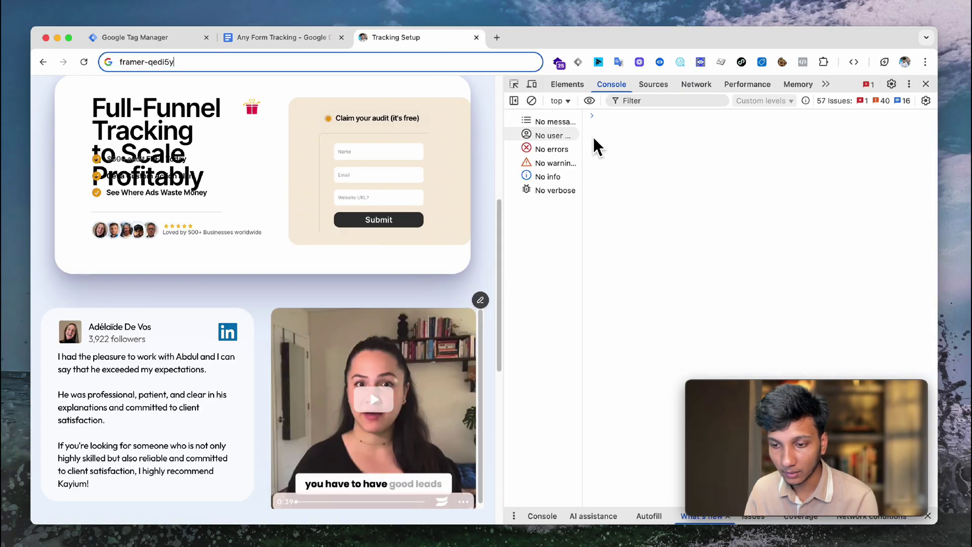
Paste the Console Check script into the console and cut the class name framer-qedi5y from the address bar.
click(607, 126)
key(super+v)
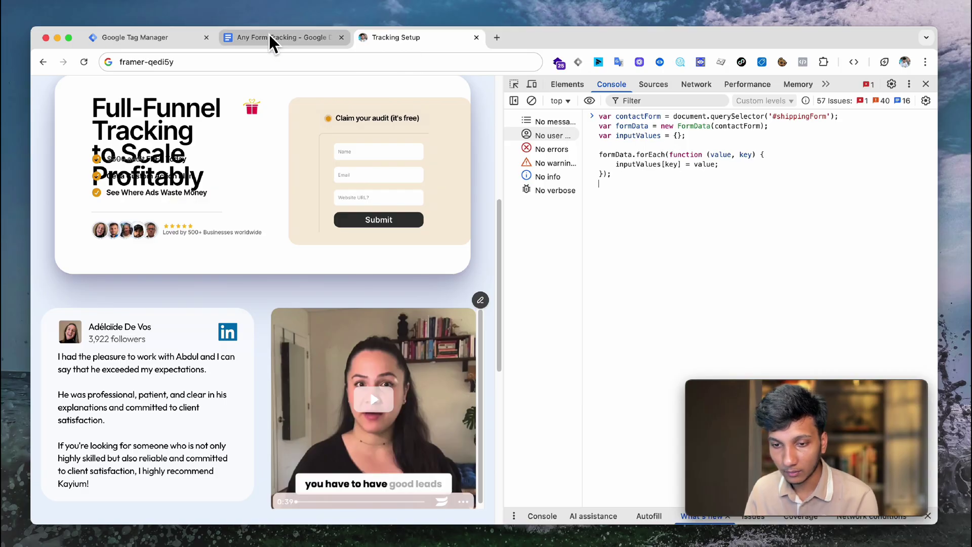
click(226, 61)
key(BackSpace)
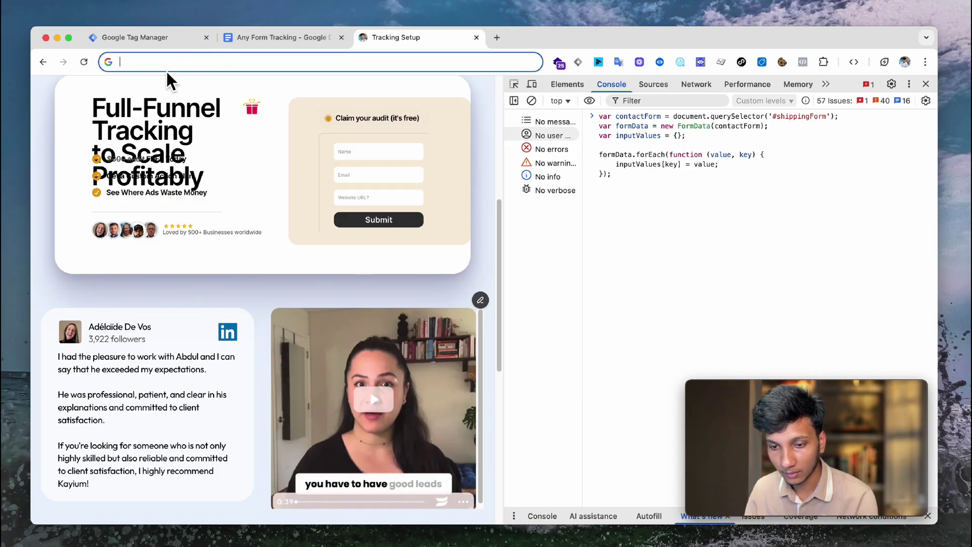
scroll(323, 246, up, 6)
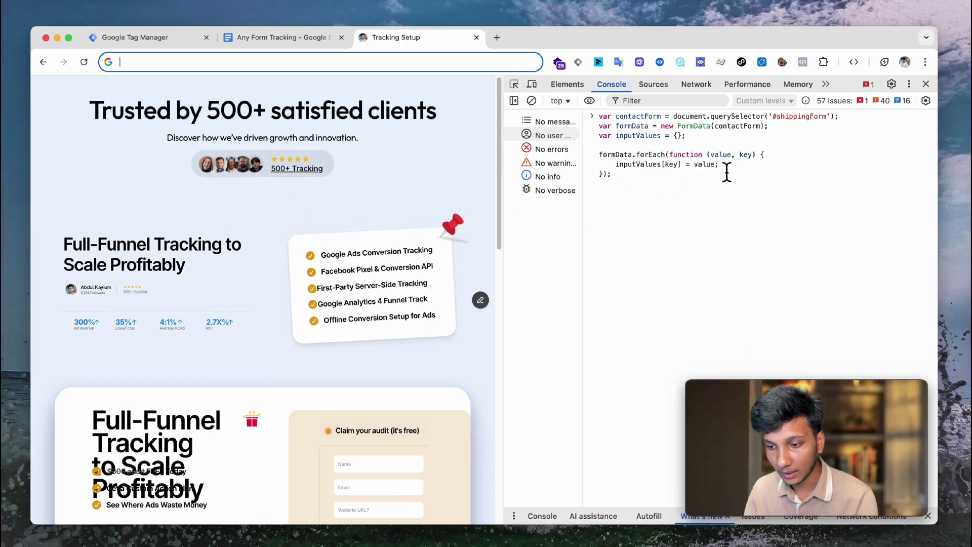
Replace the #shippingForm selector in the console script with the class selector .framer-qedi5y and run the script.
click(798, 124)
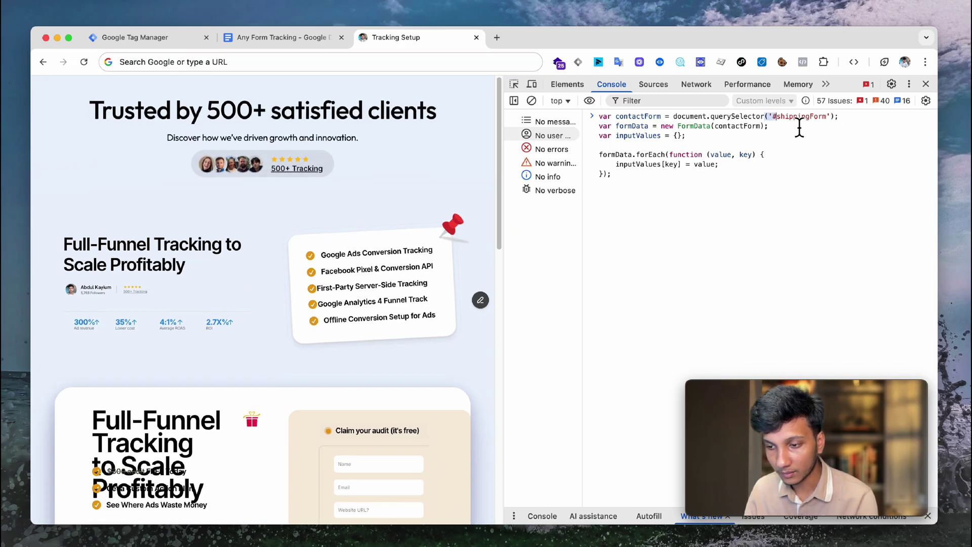
drag(777, 124, 833, 124)
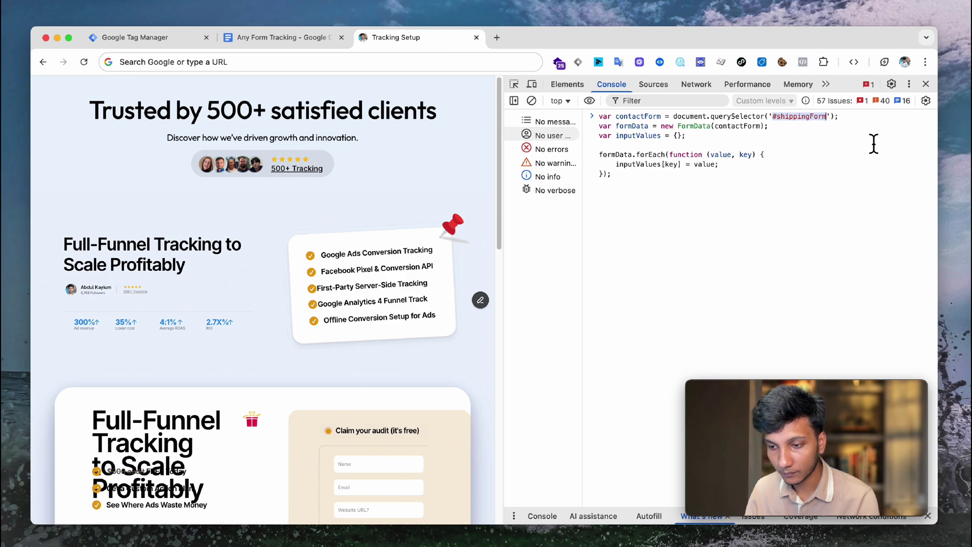
key(super+v)
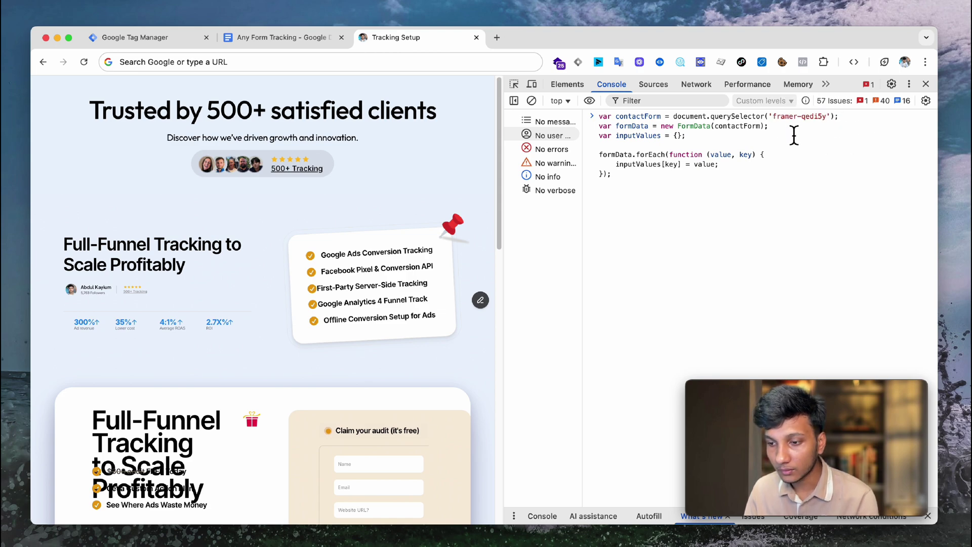
click(773, 117)
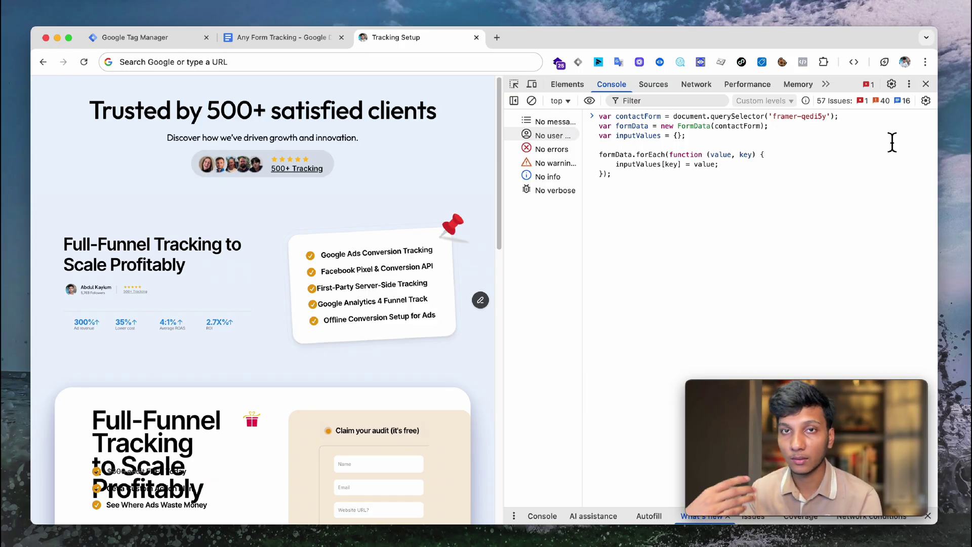
text(#)
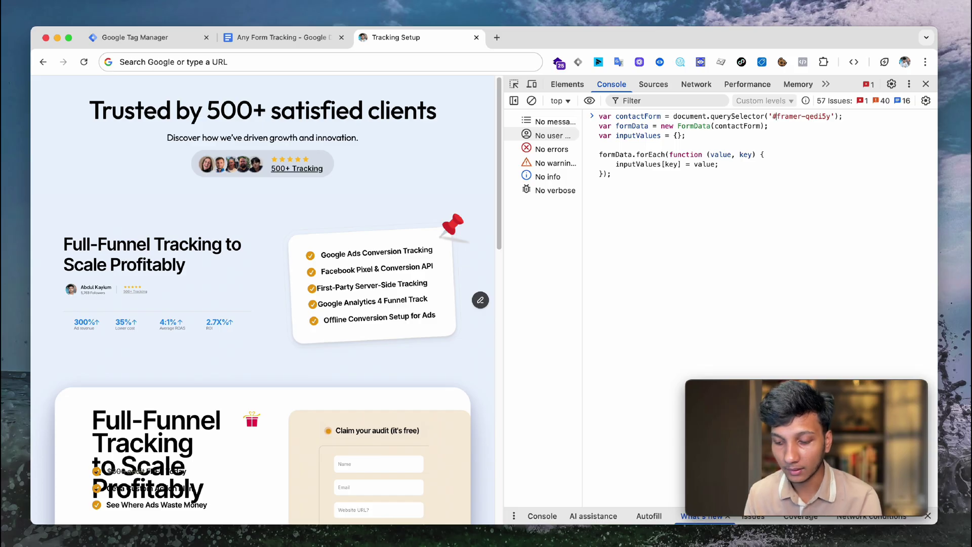
key(BackSpace)
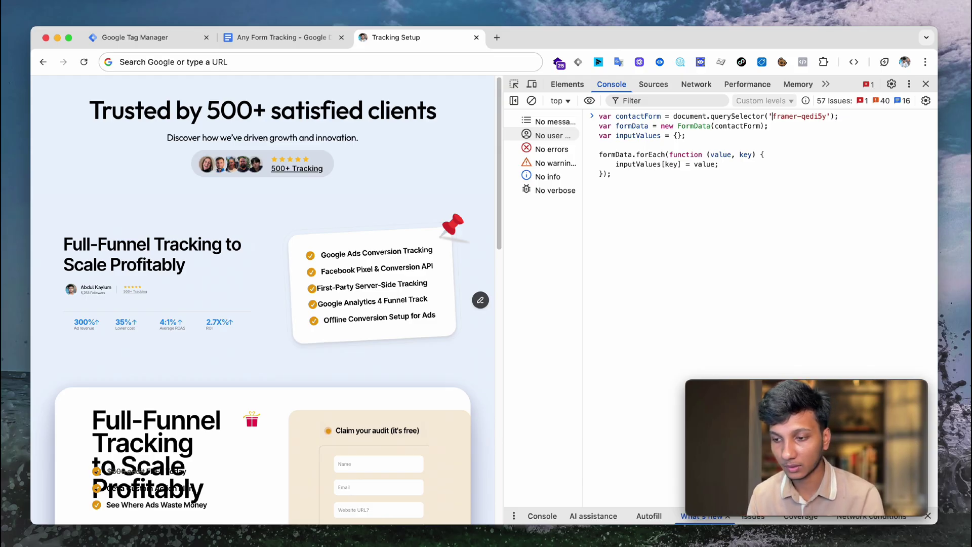
text(.)
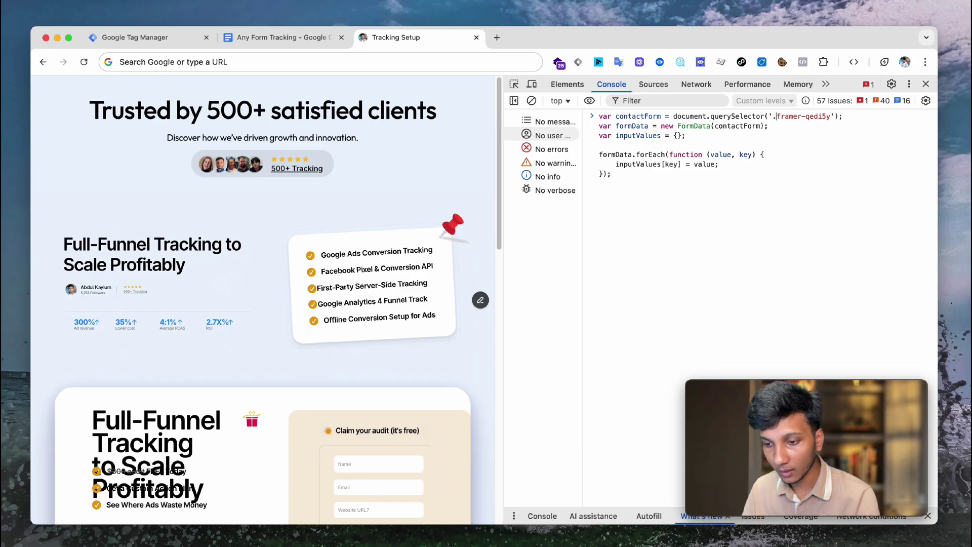
click(709, 184)
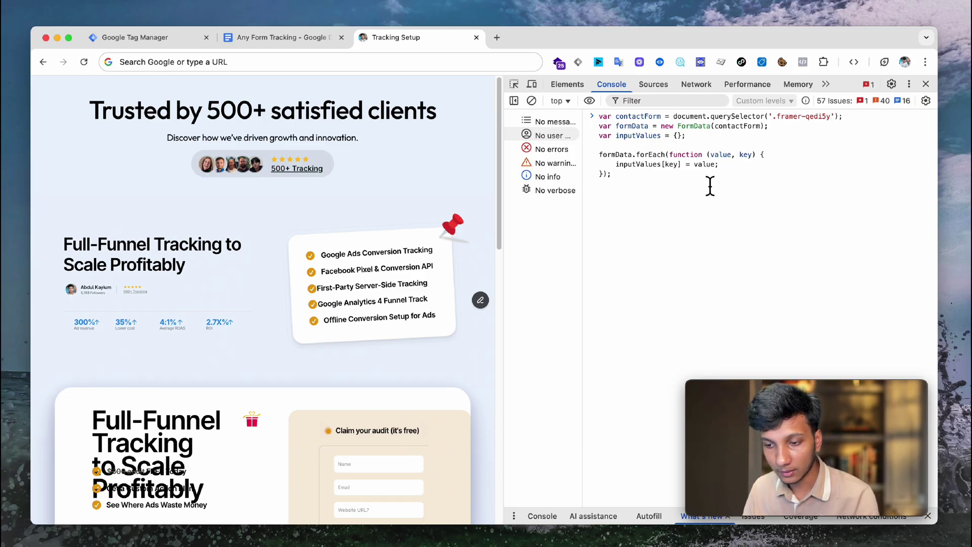
key(Return)
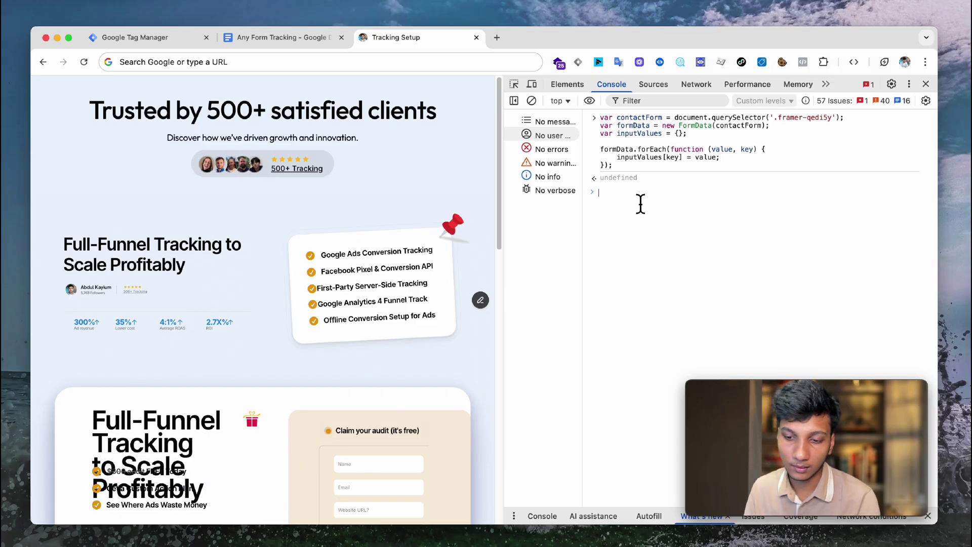
Fill in the audit form's Name, Email and Website URL fields with the saved autofill entries.
click(378, 463)
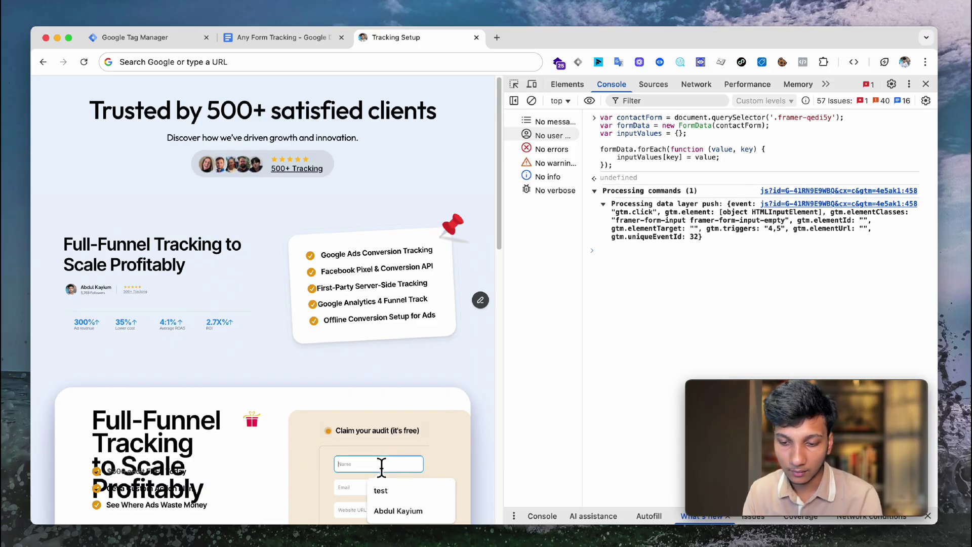
click(396, 512)
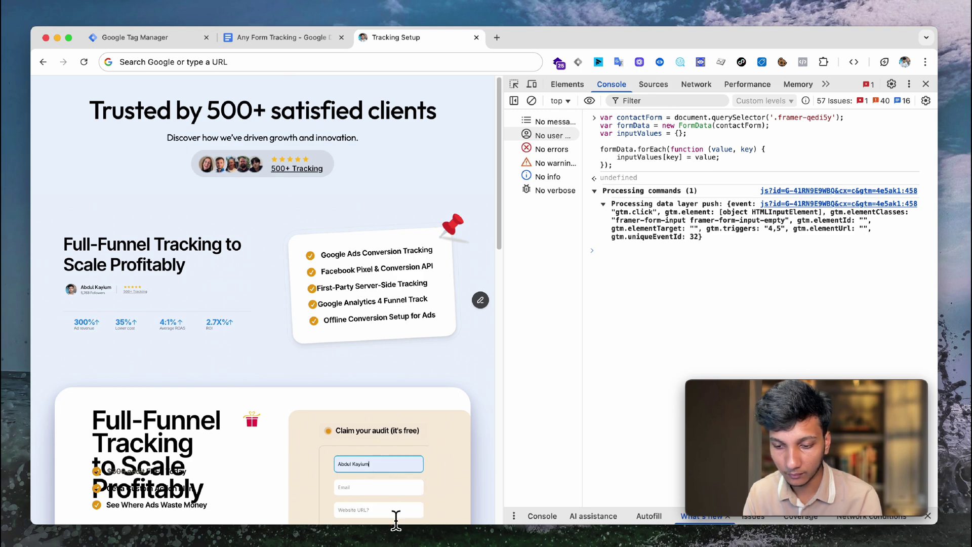
scroll(392, 393, down, 3)
scroll(388, 391, up, 3)
scroll(389, 397, down, 3)
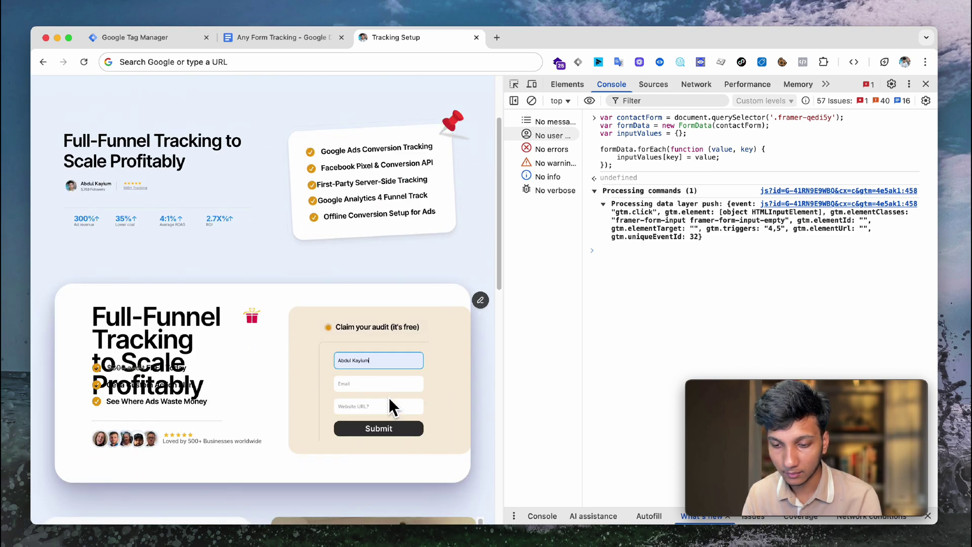
click(390, 390)
click(435, 249)
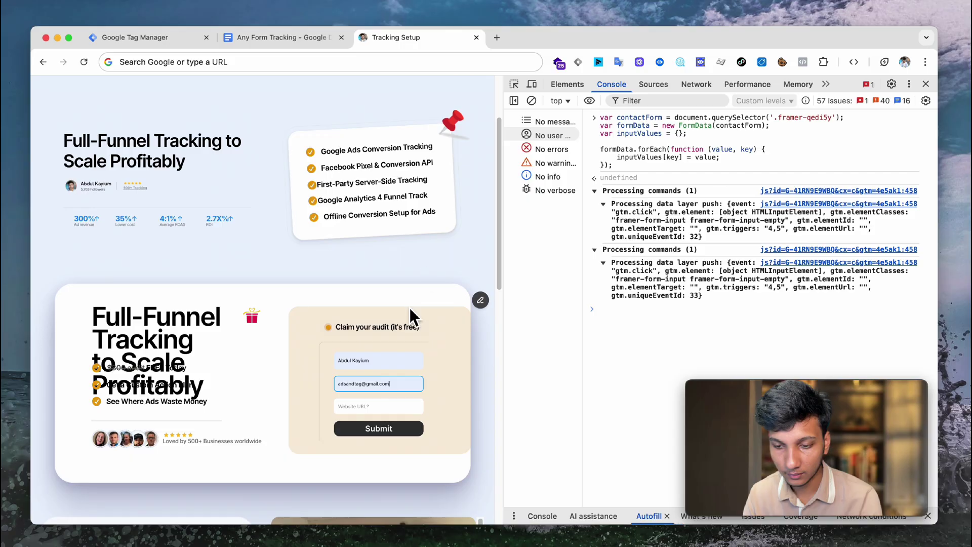
click(379, 409)
click(385, 426)
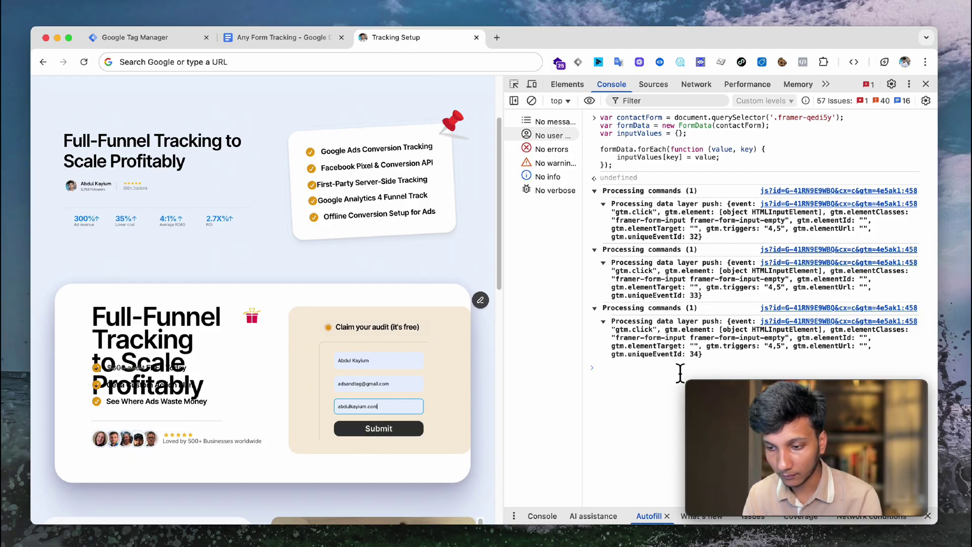
Evaluate formData in the console and examine the returned object's prototype, including its get, keys and values methods.
click(644, 378)
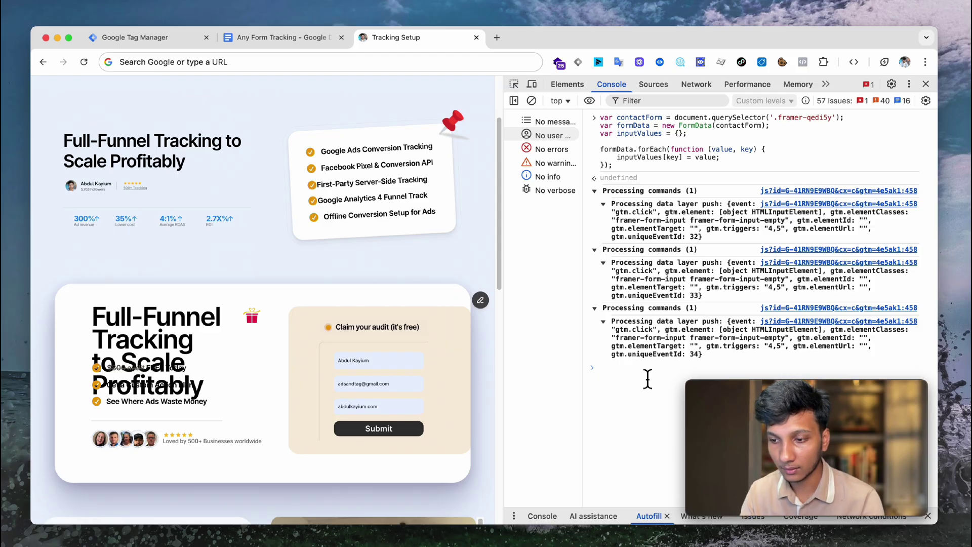
text(form)
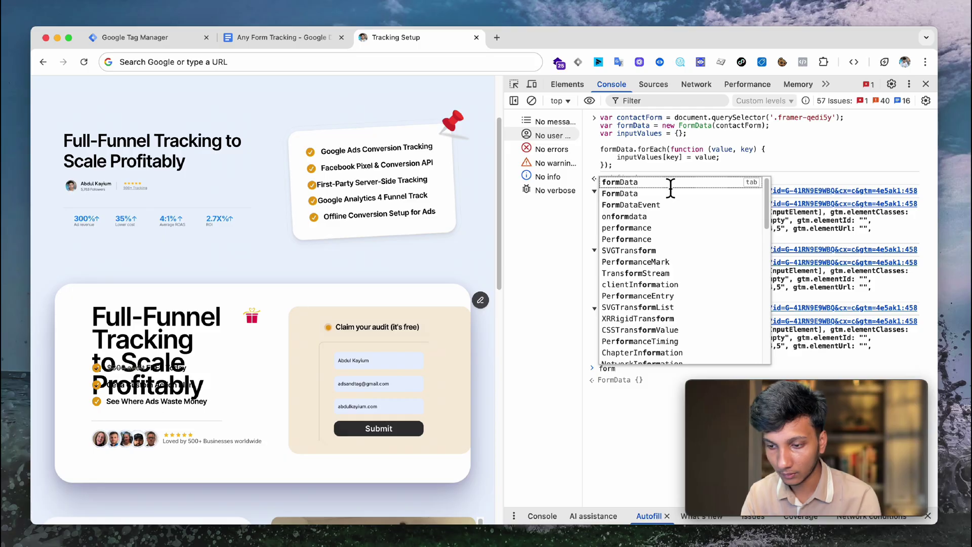
key(Tab)
key(Return)
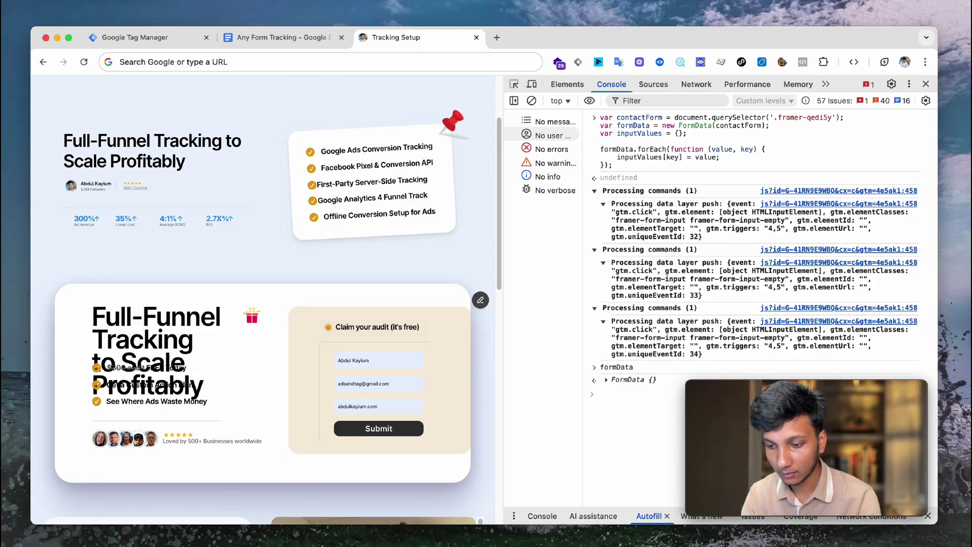
click(606, 380)
click(620, 390)
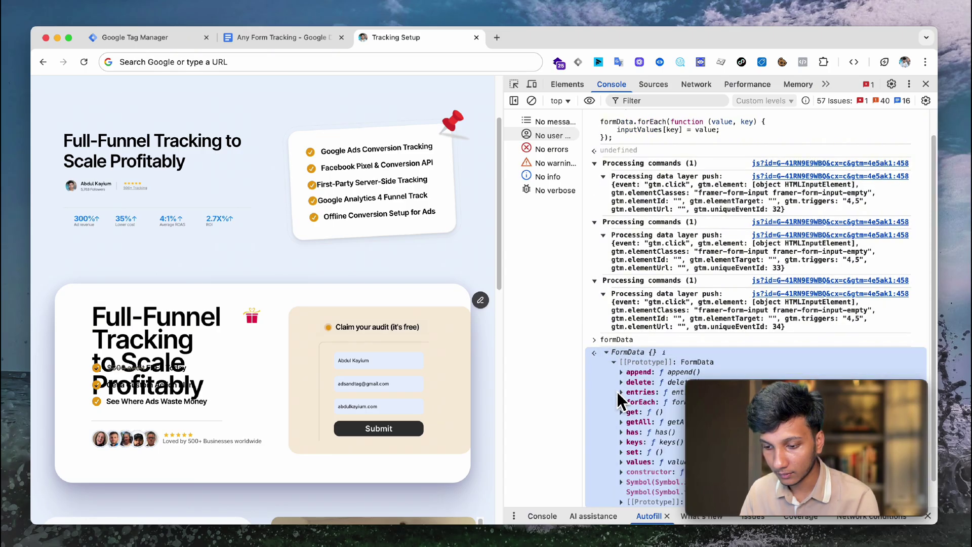
scroll(628, 425, down, 2)
click(621, 434)
click(621, 414)
scroll(633, 399, down, 3)
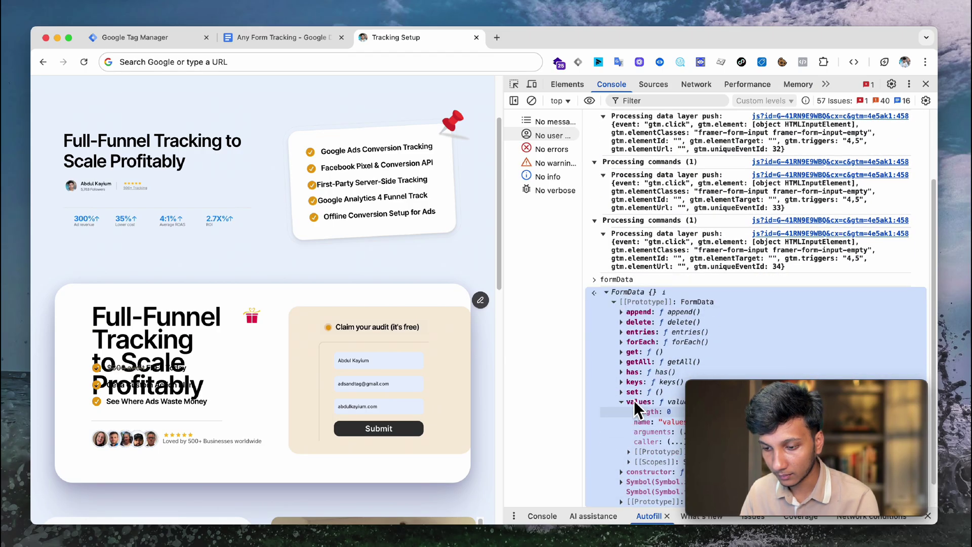
click(646, 292)
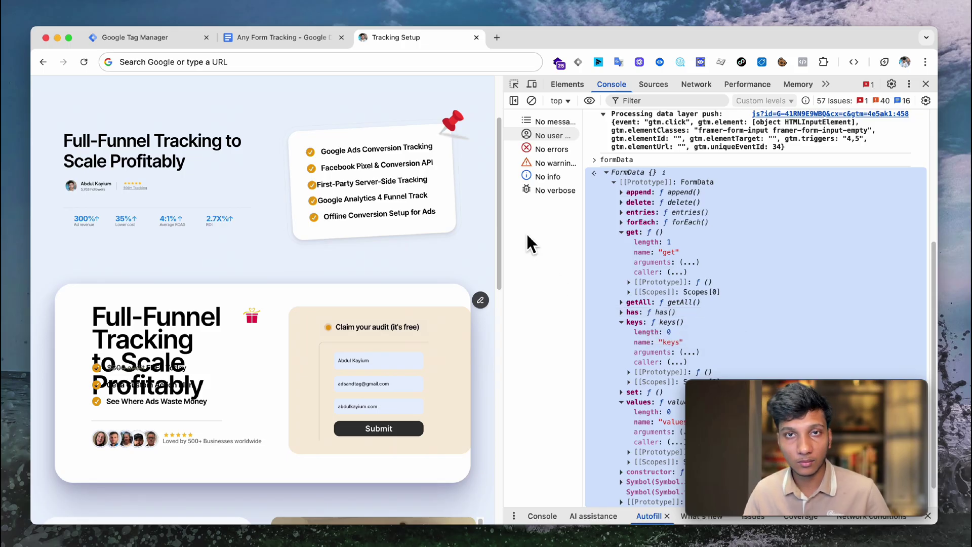
Switch to the Any Form Tracking Google Doc and copy the whole script block under GTM cHTML.
click(292, 41)
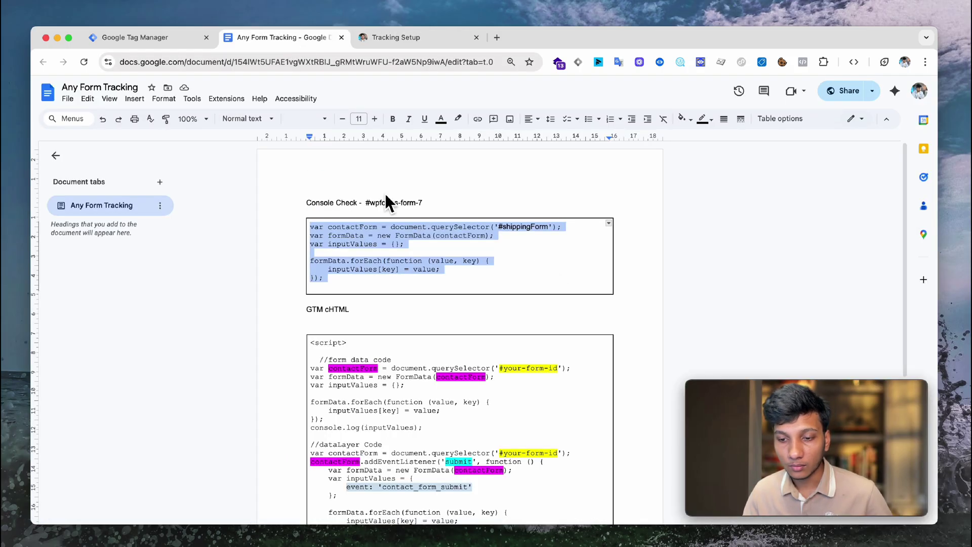
scroll(386, 202, down, 6)
scroll(324, 278, up, 3)
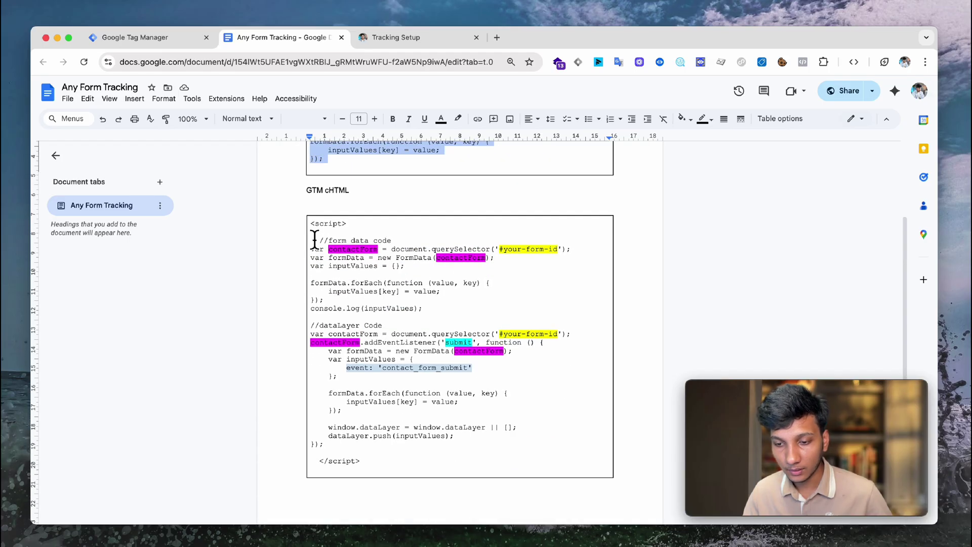
drag(314, 237, 336, 386)
click(358, 453)
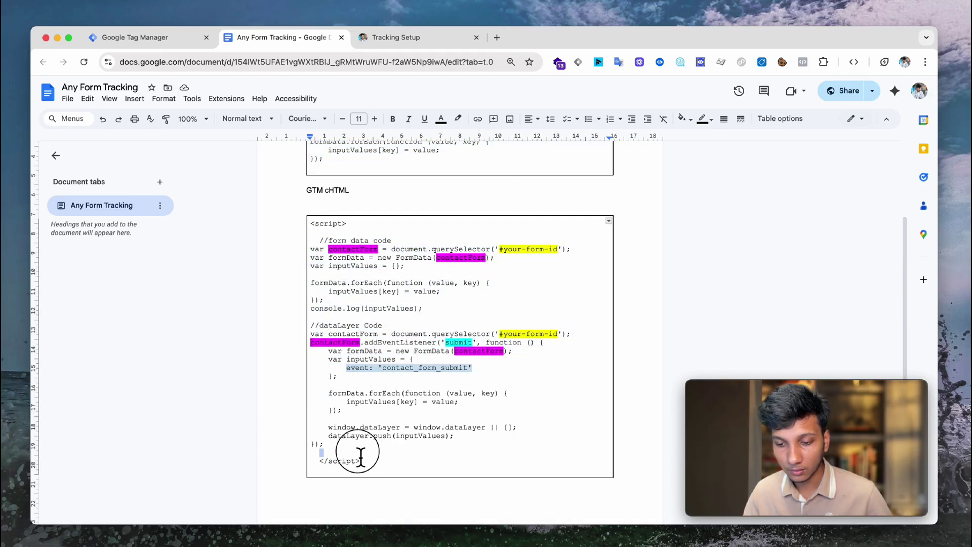
drag(358, 453, 388, 473)
right_click(395, 365)
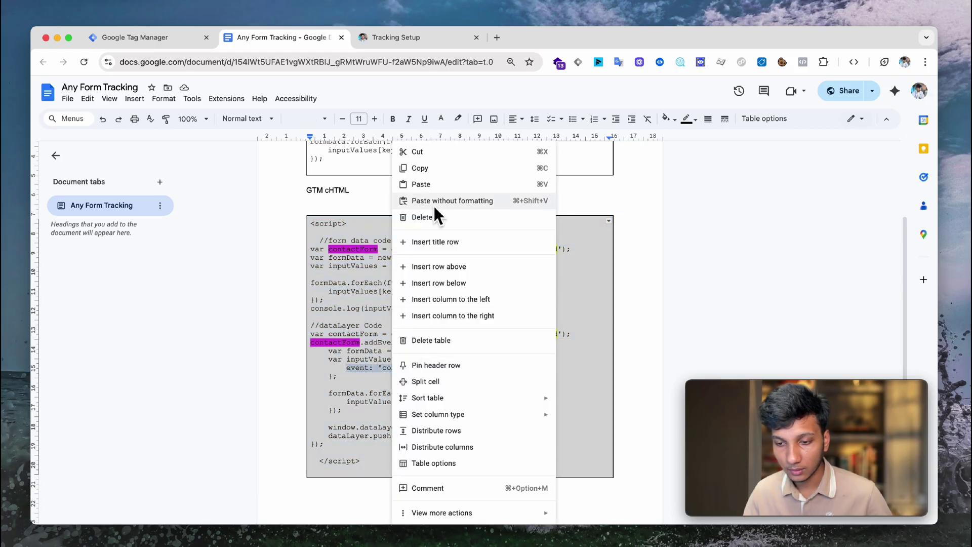
click(434, 170)
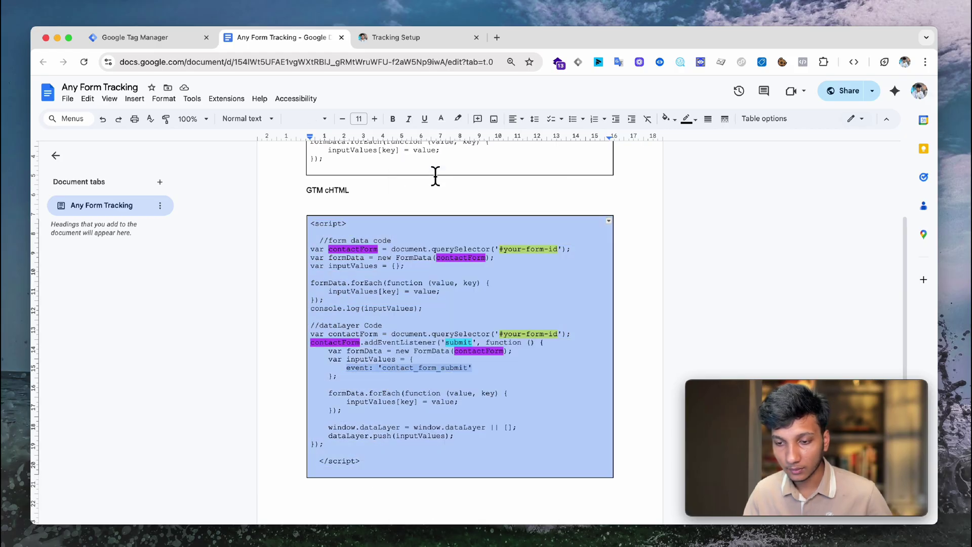
Switch to Google Tag Manager and create a new tag of the Custom HTML type.
click(172, 40)
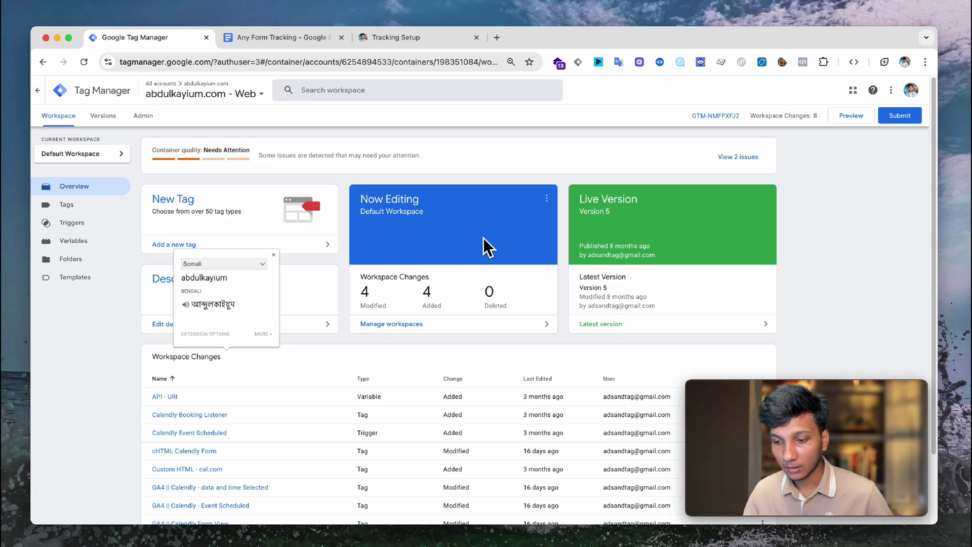
click(96, 206)
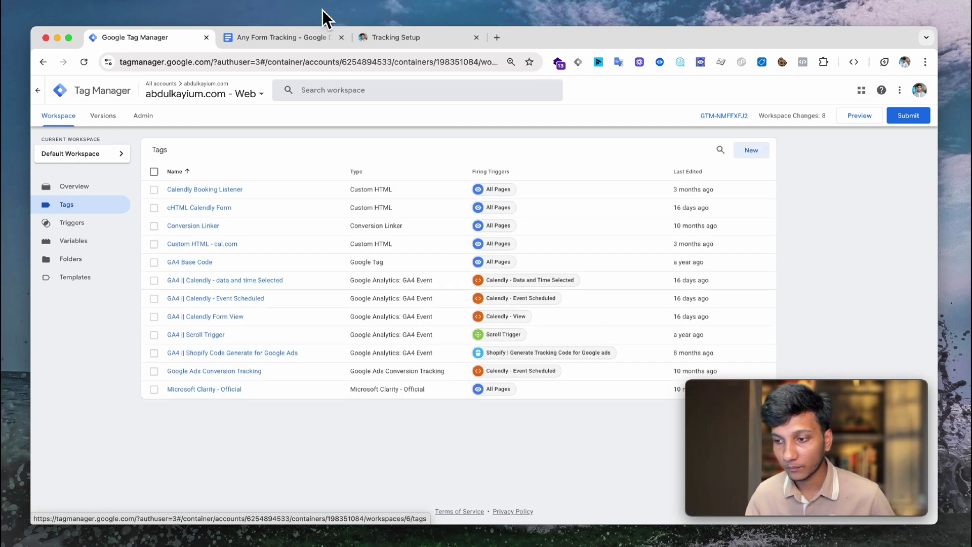
click(752, 153)
click(739, 167)
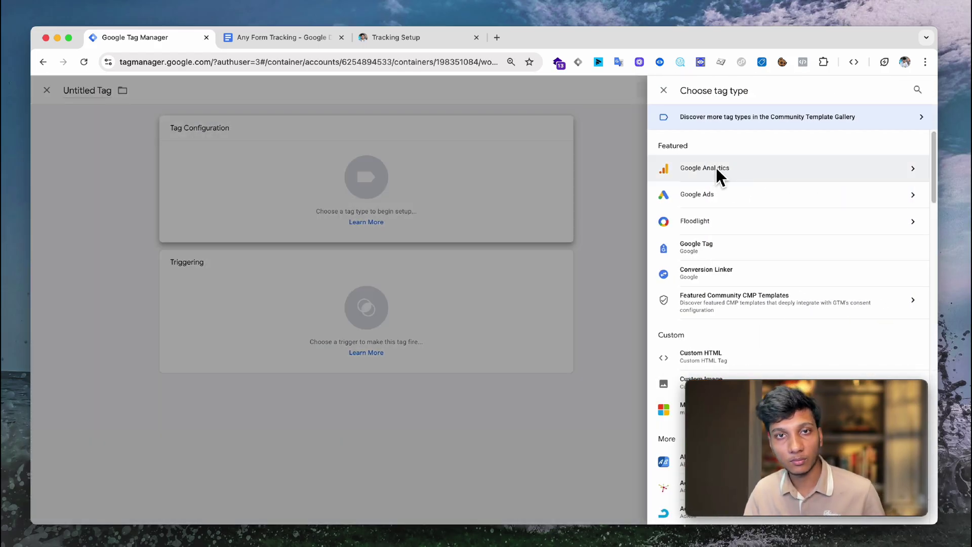
click(759, 356)
click(523, 237)
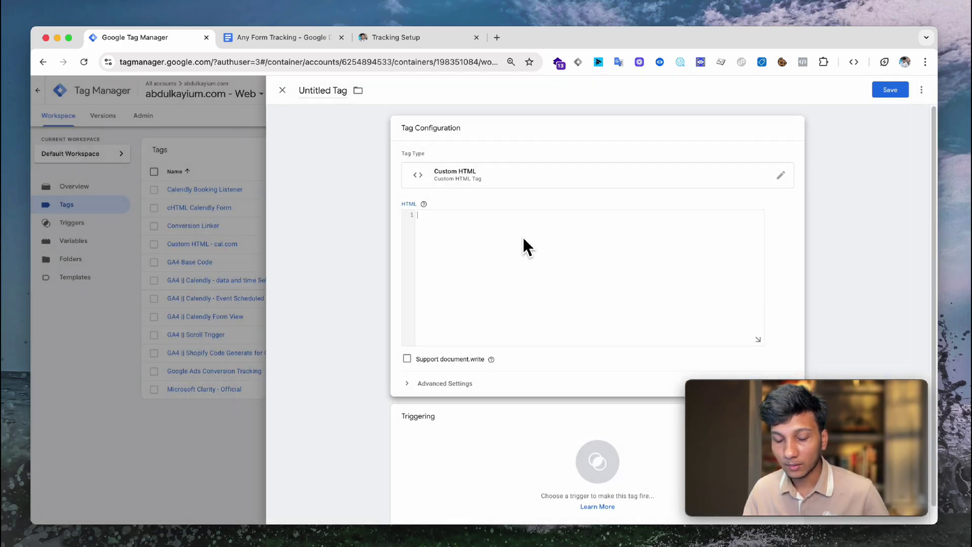
Paste the copied form tracking script into the tag's HTML code and open it in the enlarged editor.
key(super+v)
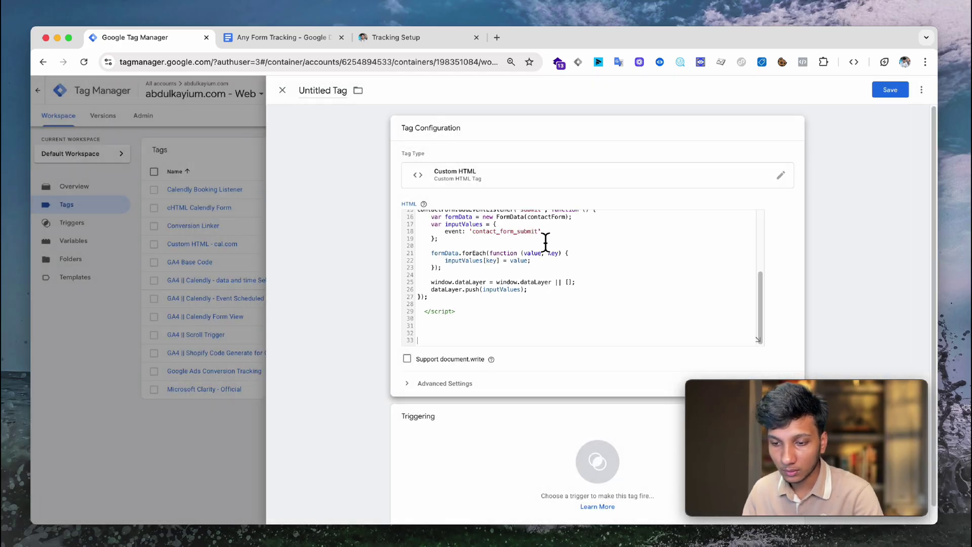
click(760, 340)
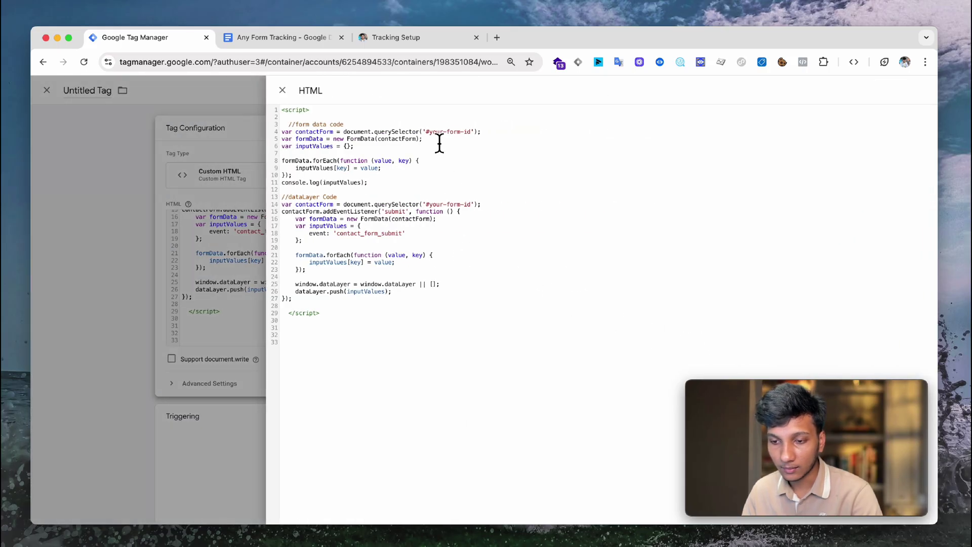
click(439, 141)
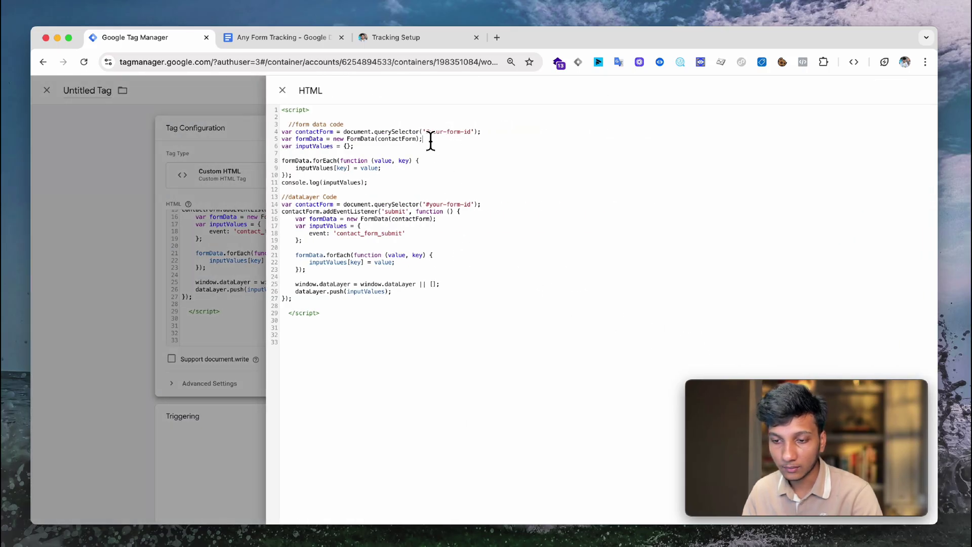
Switch to the Tracking Setup page and copy the form selector .framer-qedi5y from the script in the console.
drag(427, 132, 472, 143)
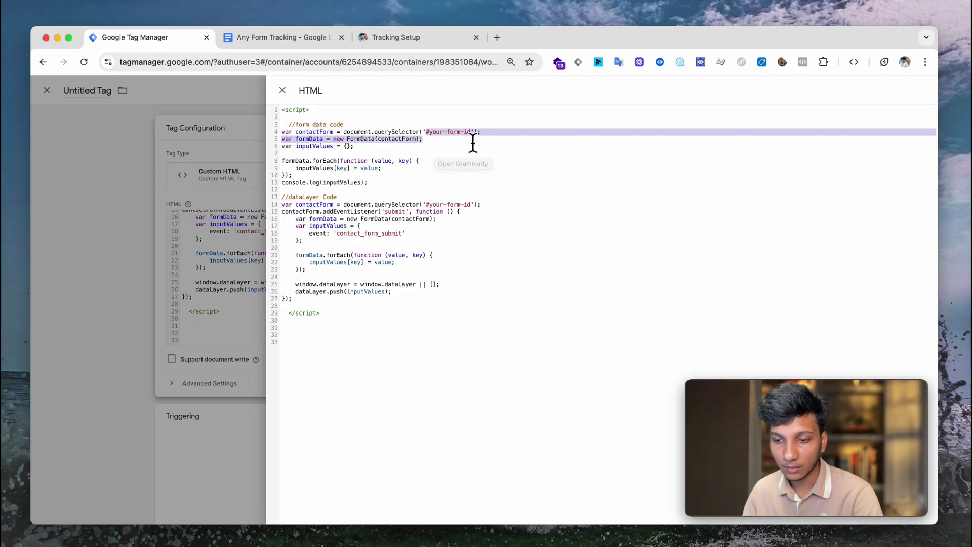
click(472, 143)
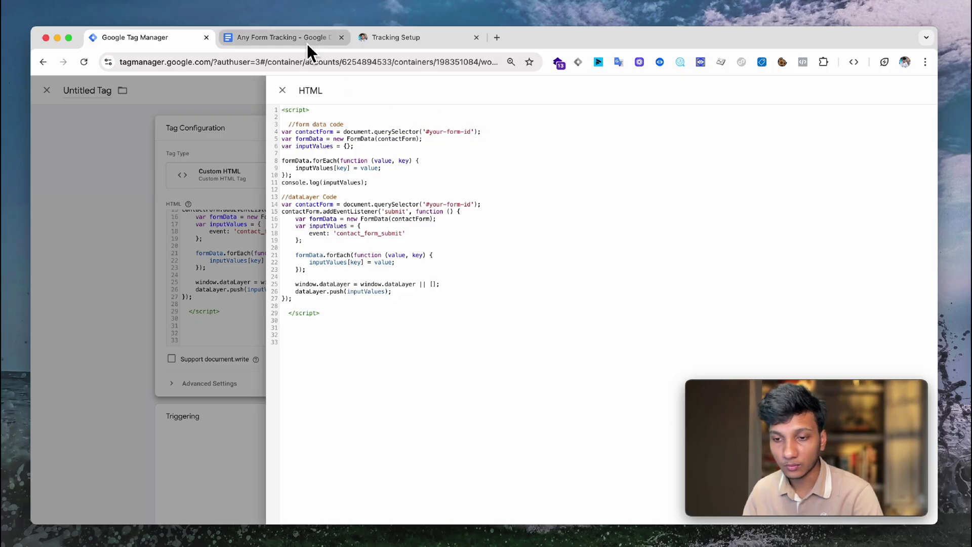
click(398, 39)
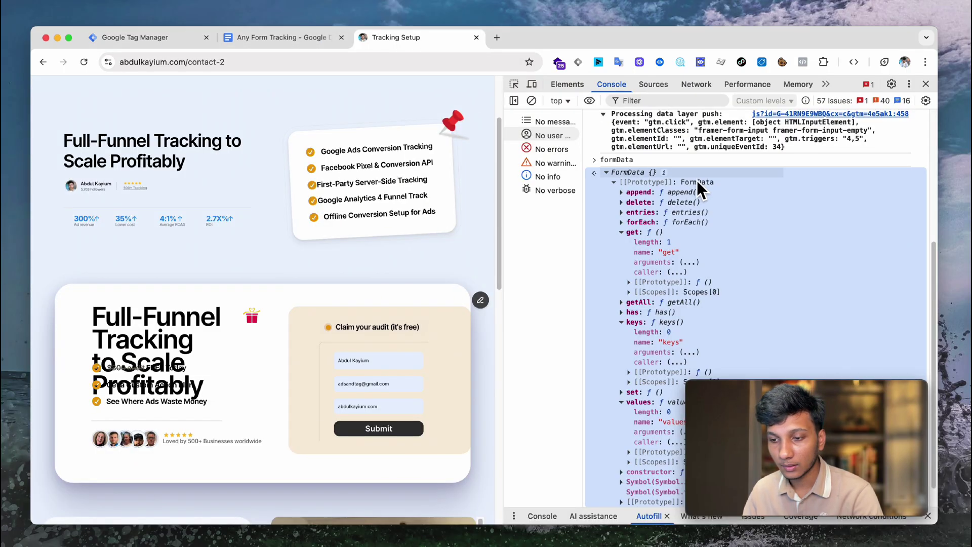
scroll(780, 172, up, 5)
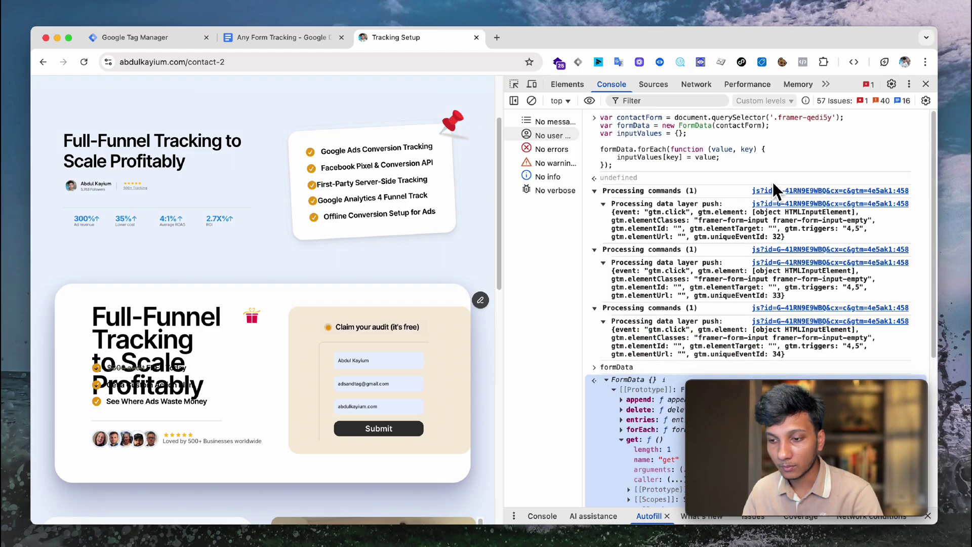
click(776, 120)
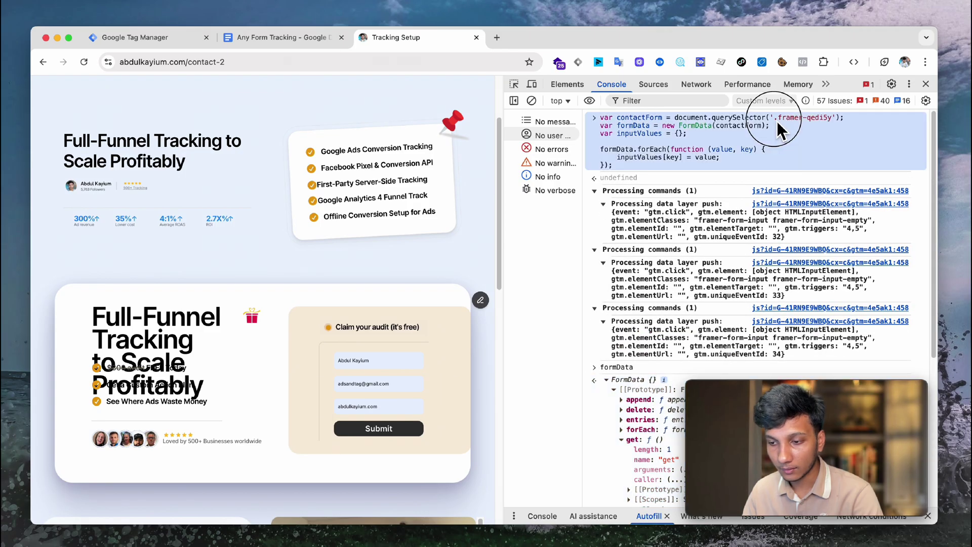
right_click(823, 122)
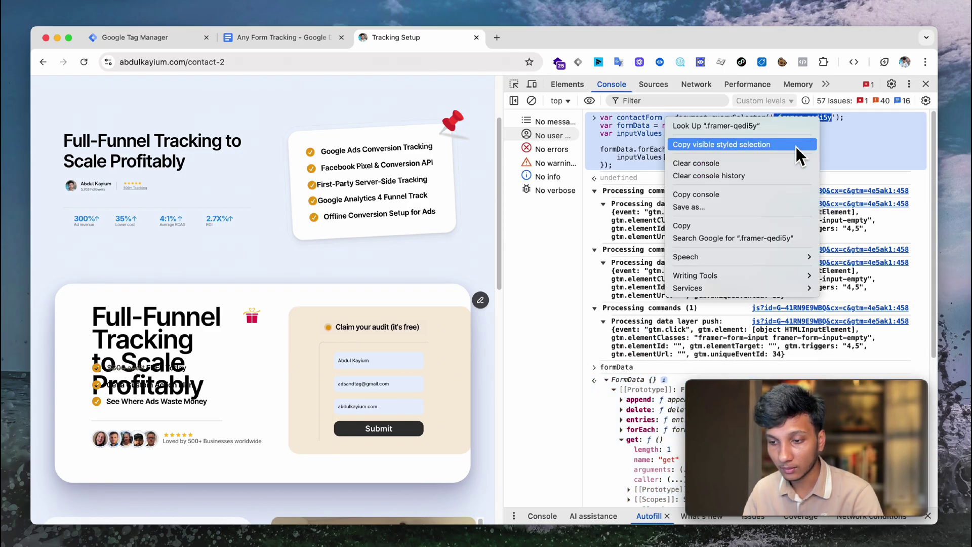
click(715, 226)
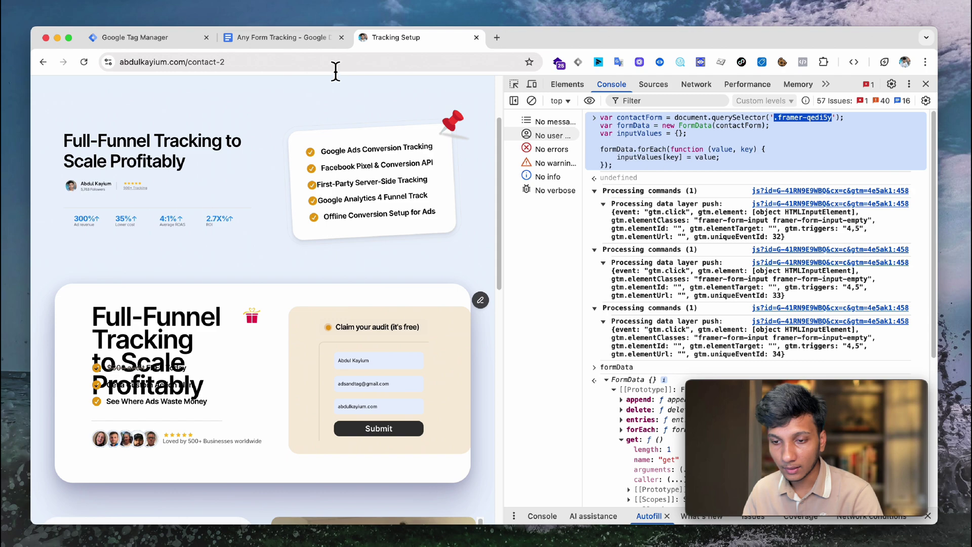
Switch back to Google Tag Manager and replace the '#your-form-id placeholder in the form data code with the copied .framer-qedi5y selector.
click(285, 46)
click(175, 39)
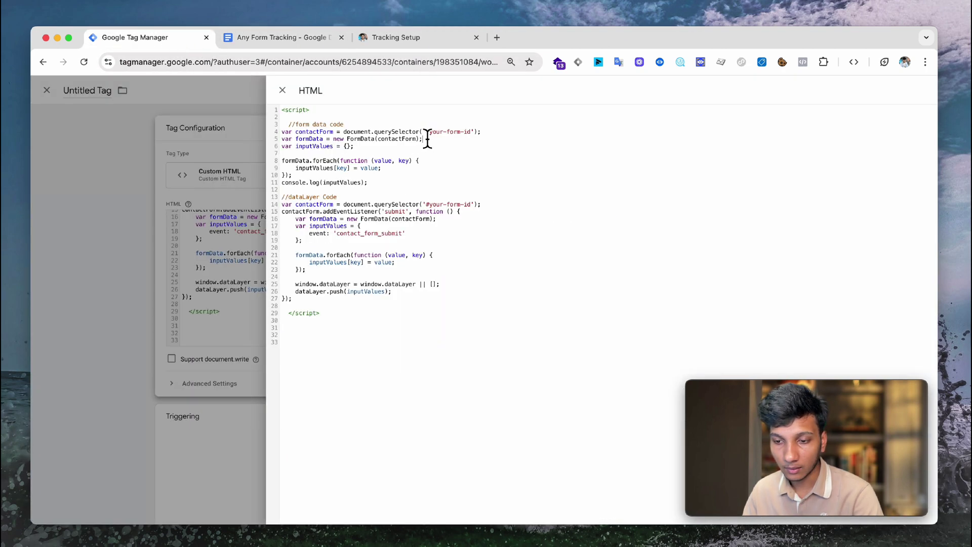
drag(423, 132, 473, 135)
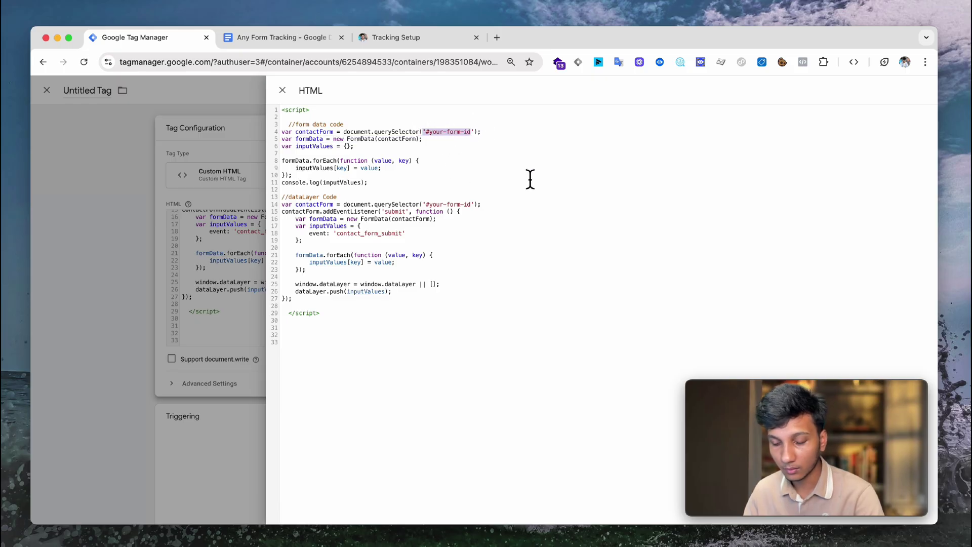
key(super+v)
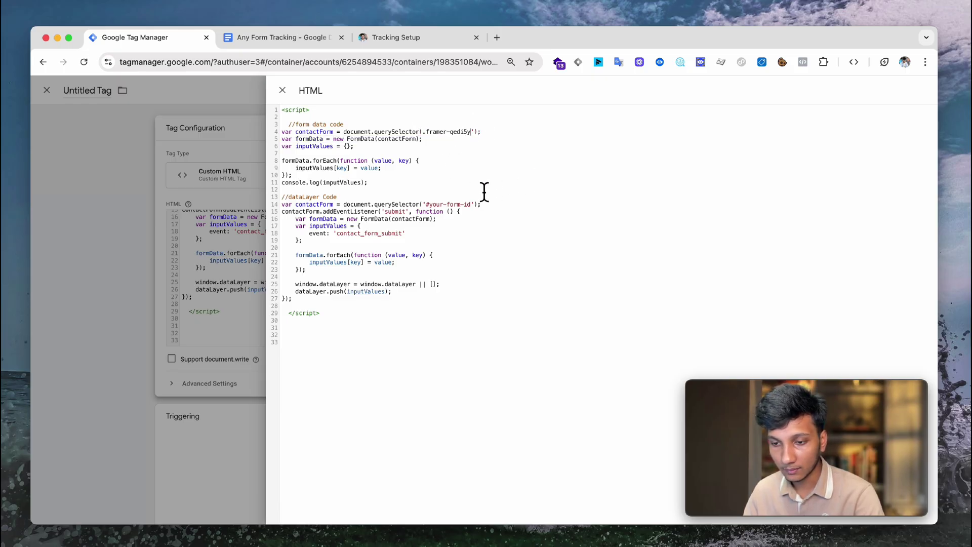
Replace the #your-form-id placeholder in the dataLayer code with .framer-qedi5y and close the enlarged HTML editor.
click(437, 204)
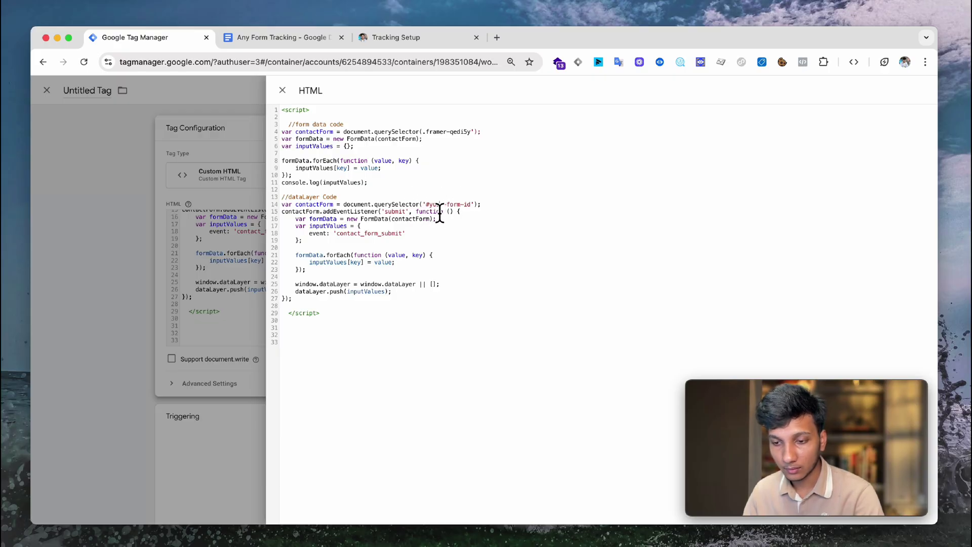
drag(430, 211, 472, 213)
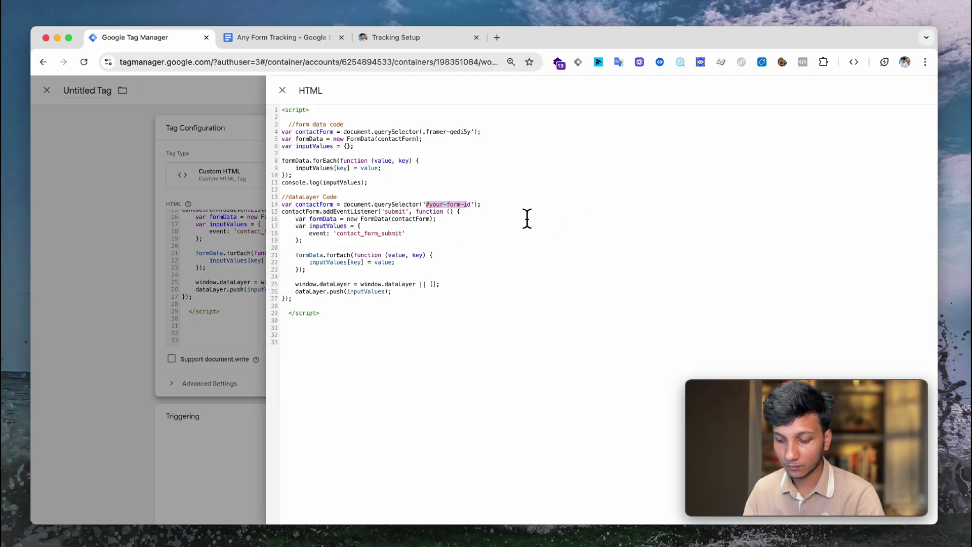
key(BackSpace)
key(super+v)
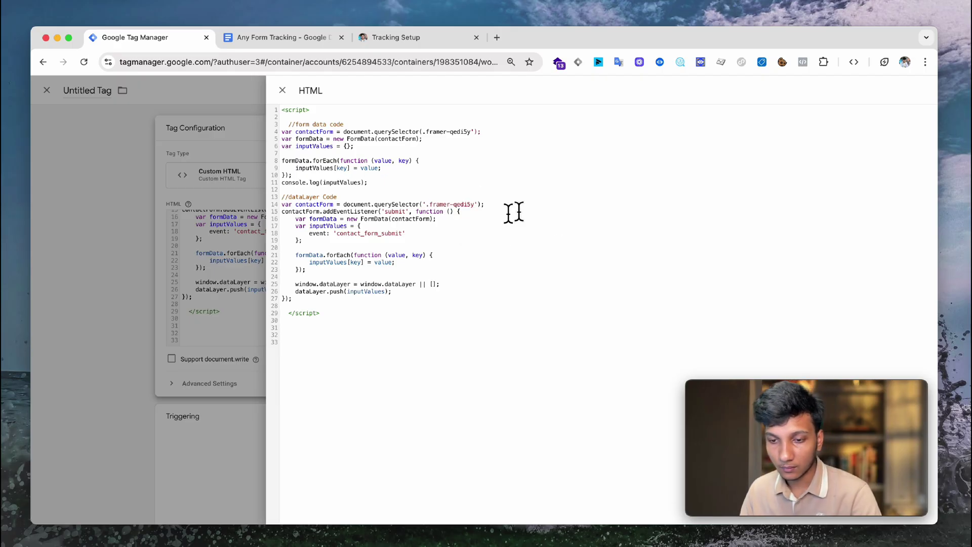
click(282, 90)
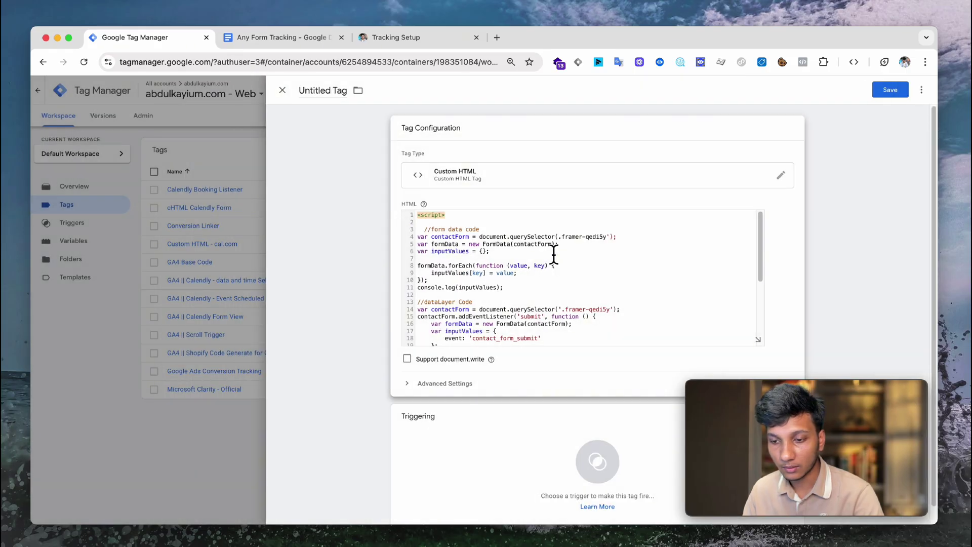
Assign the All Pages page view trigger to the tag.
scroll(542, 390, down, 1)
click(523, 424)
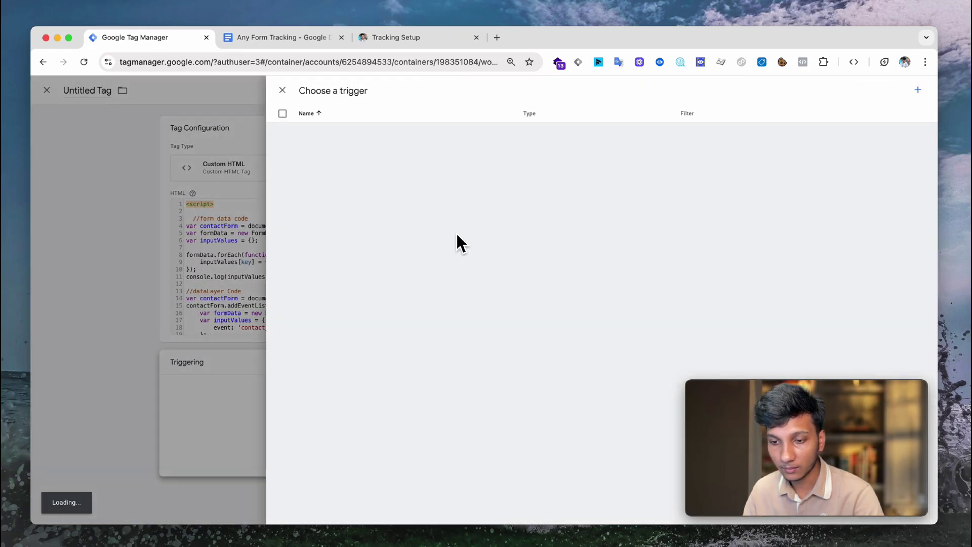
click(397, 163)
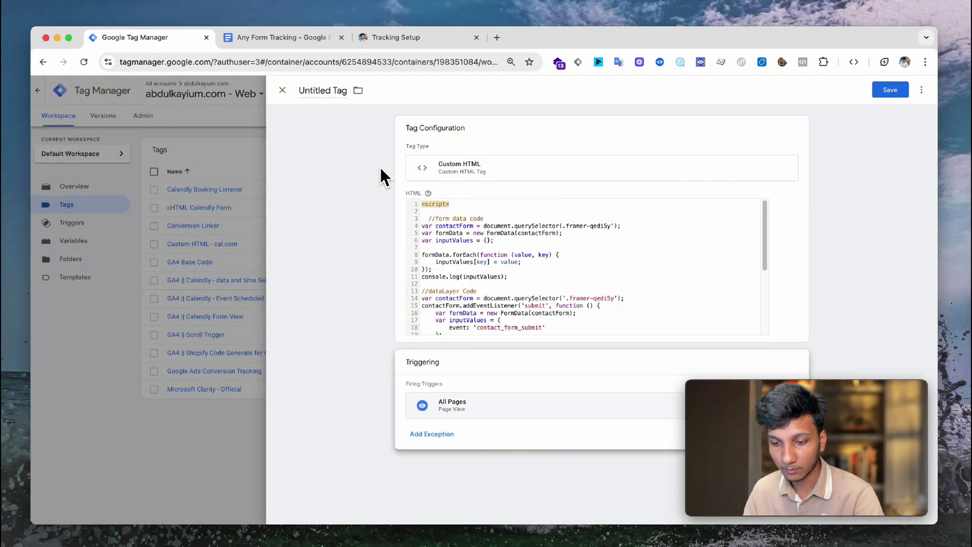
Name the tag "cHTML - Form Data Push" and save it.
double_click(319, 90)
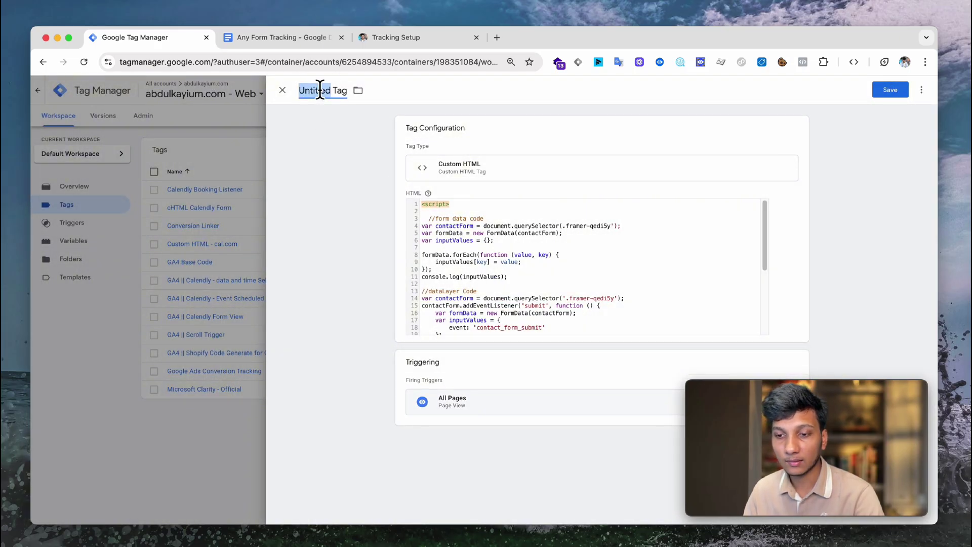
double_click(322, 93)
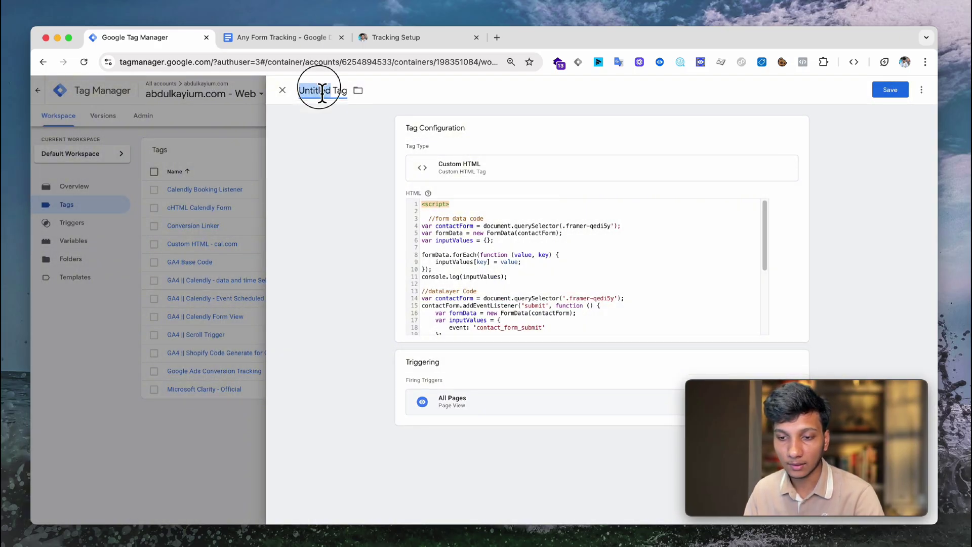
triple_click(322, 93)
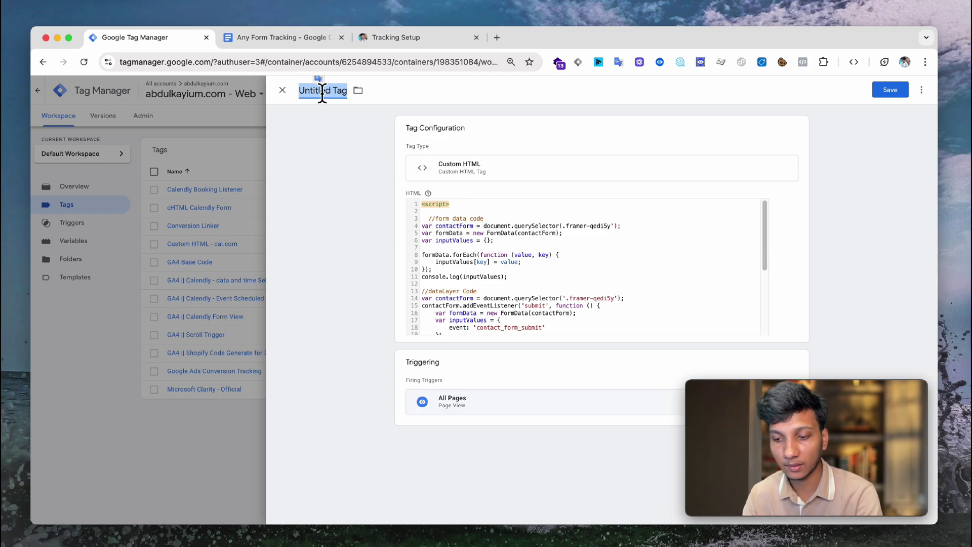
text(cHTML -)
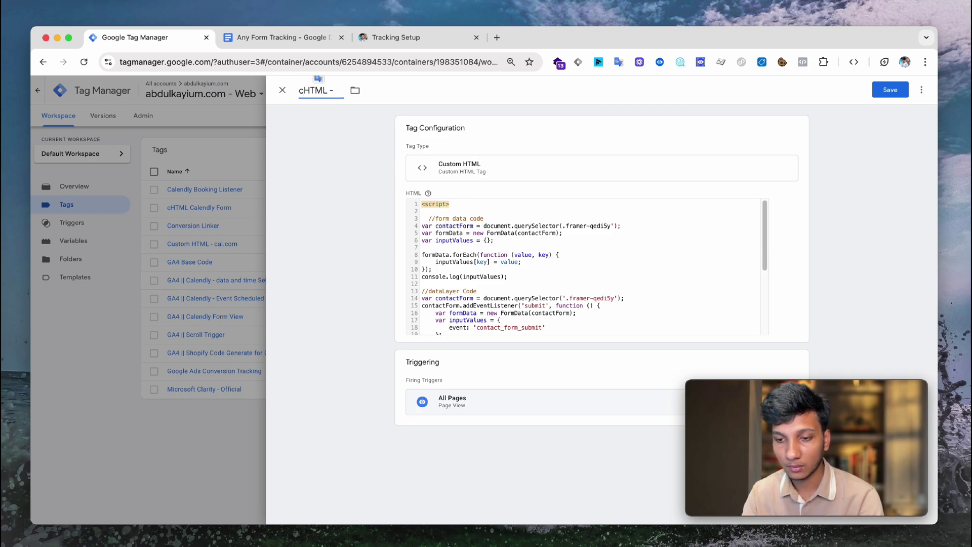
text( Form)
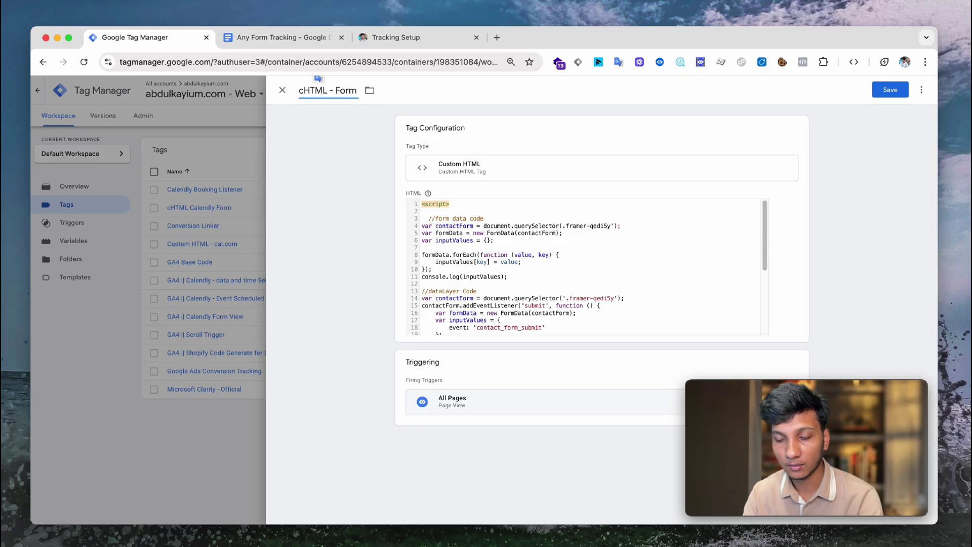
text( Data Push)
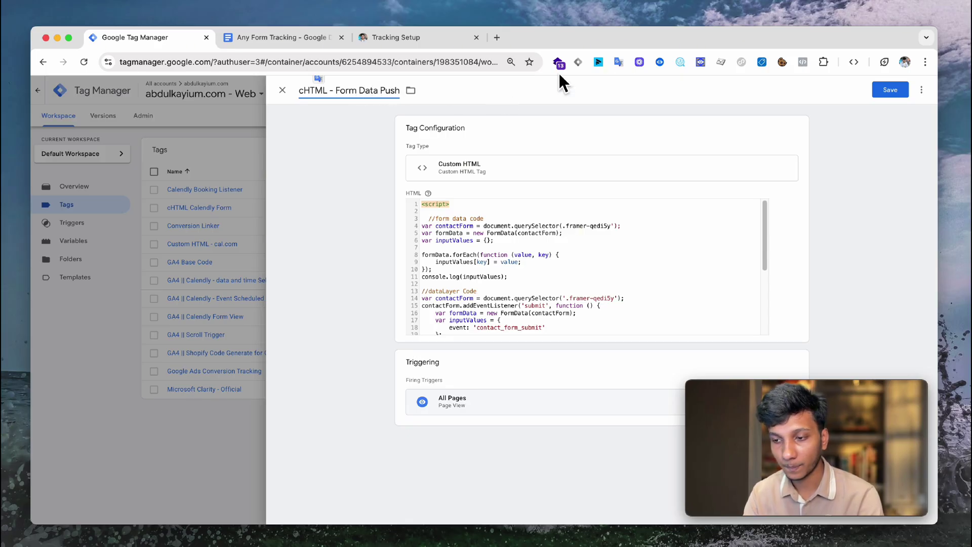
scroll(814, 86, up, 5)
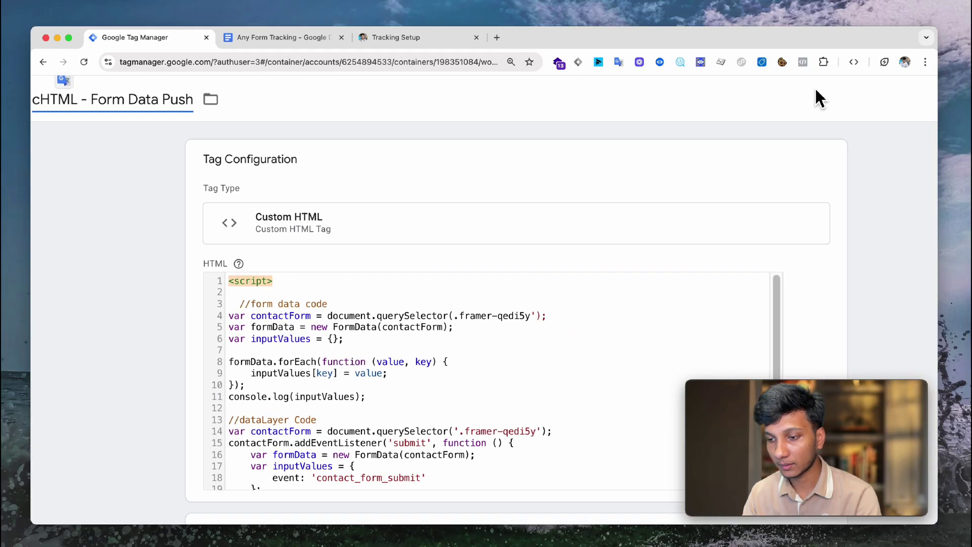
scroll(814, 90, right, 3)
click(862, 98)
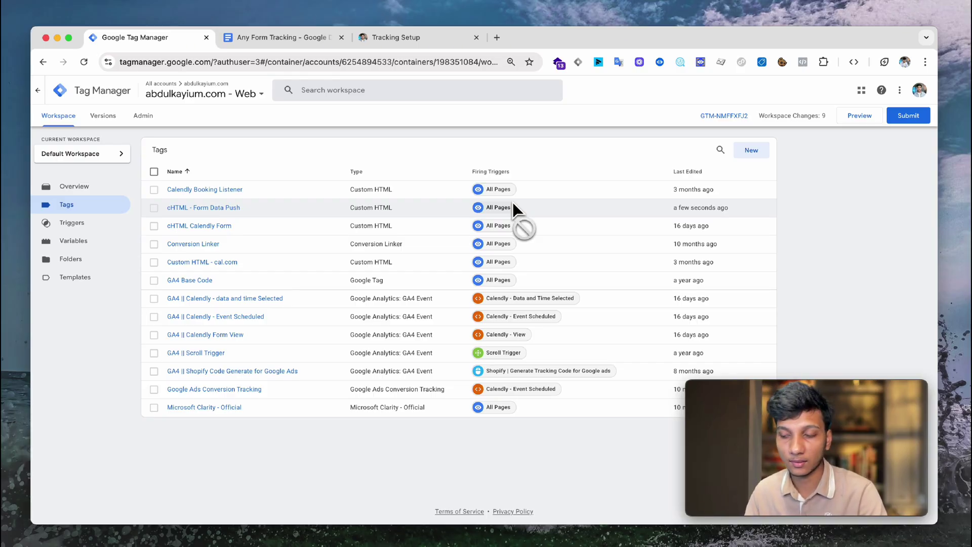
Try to preview the container and open the cHTML - Form Data Push tag for editing from the validation errors.
click(859, 120)
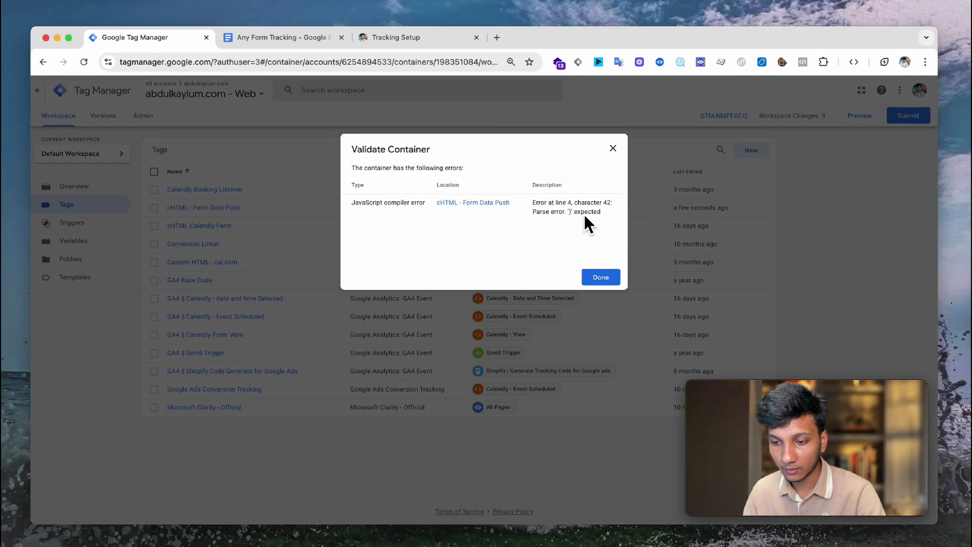
click(500, 204)
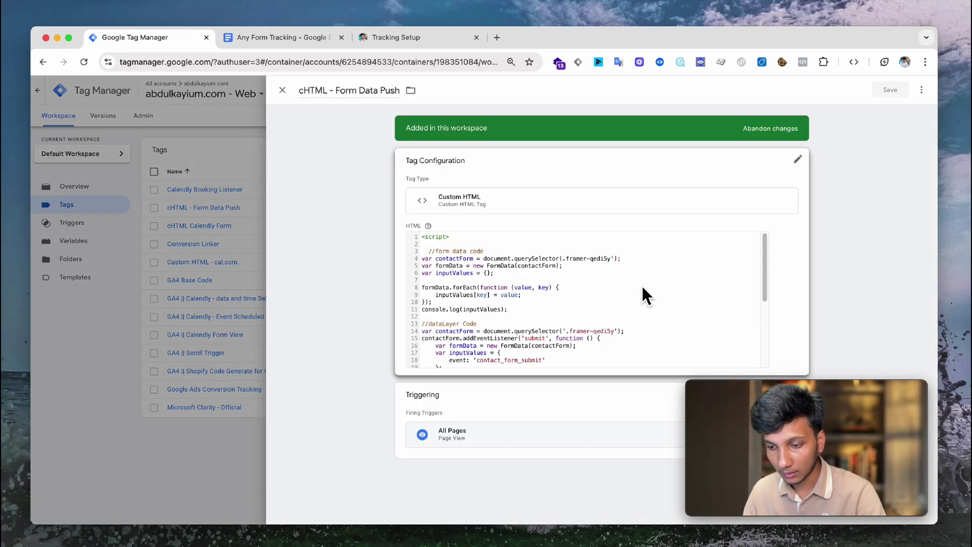
click(623, 275)
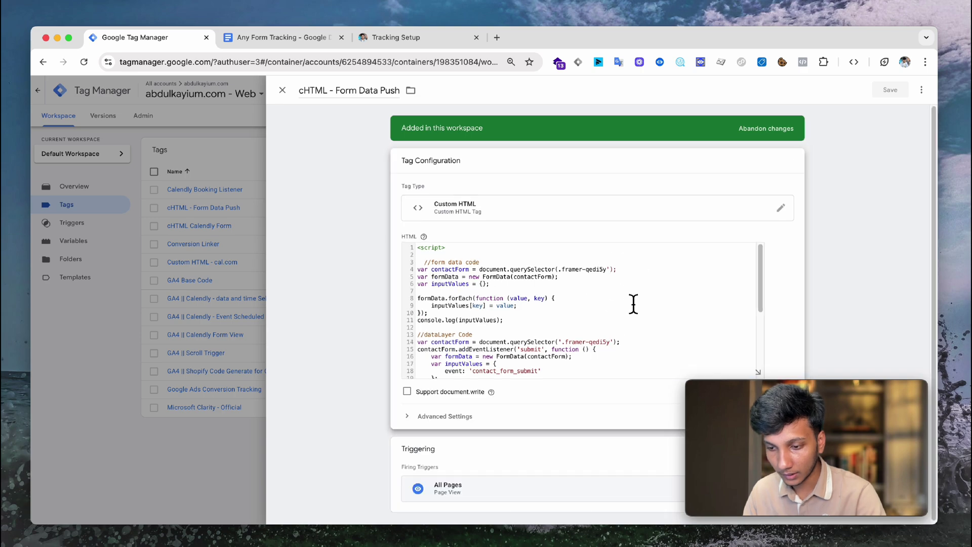
Delete the closing quote after .framer-qedi5y on line 4 of the tag's script and save the tag.
scroll(610, 278, up, 5)
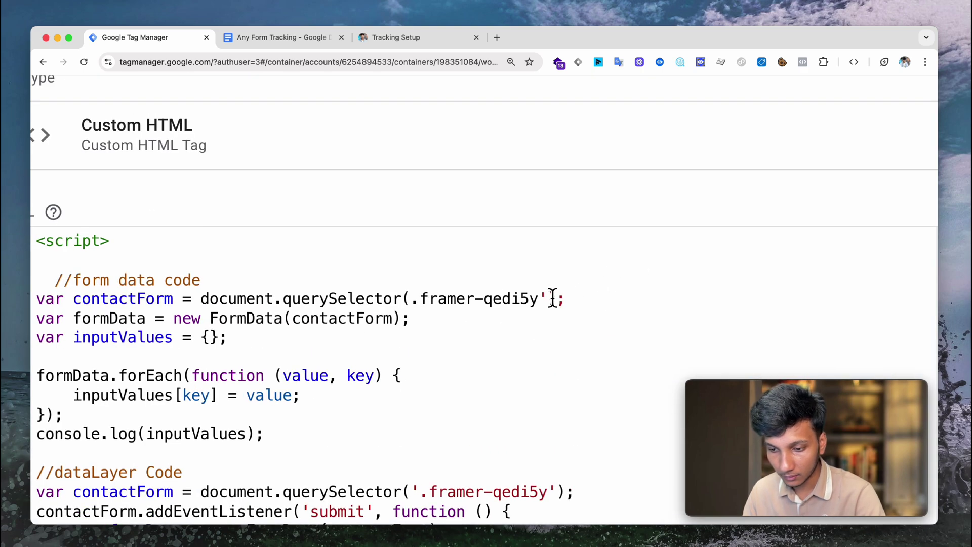
key(BackSpace)
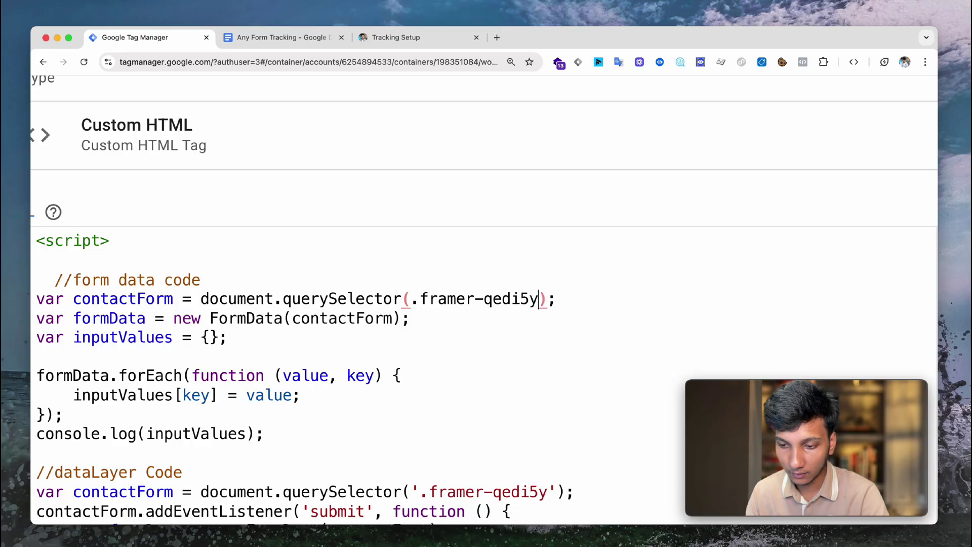
scroll(653, 306, down, 5)
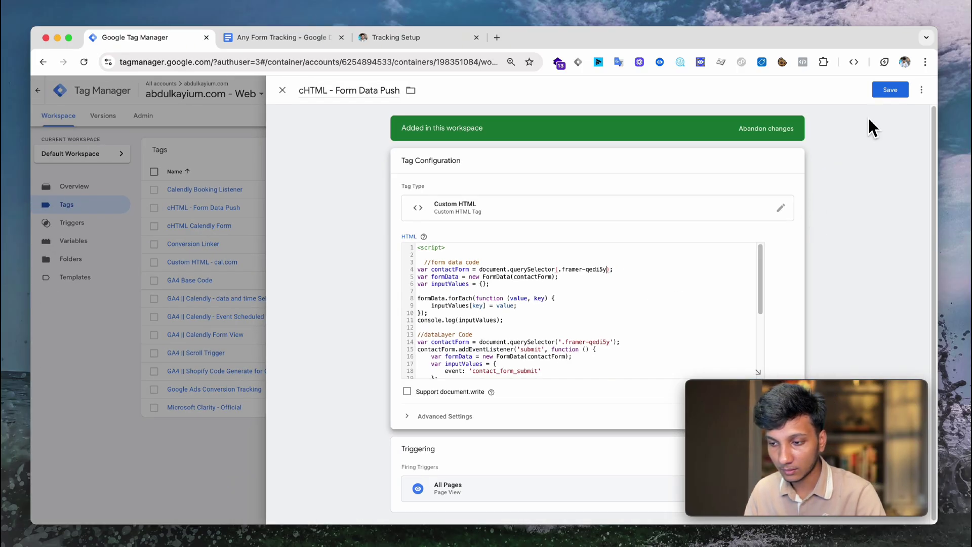
click(881, 95)
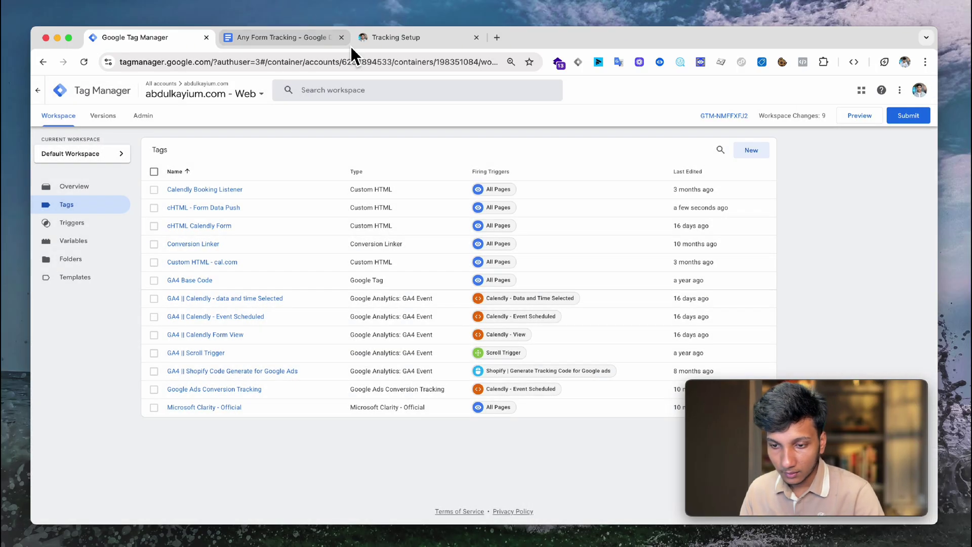
Examine how the selector is quoted in the GTM cHTML script of the Any Form Tracking document.
click(286, 40)
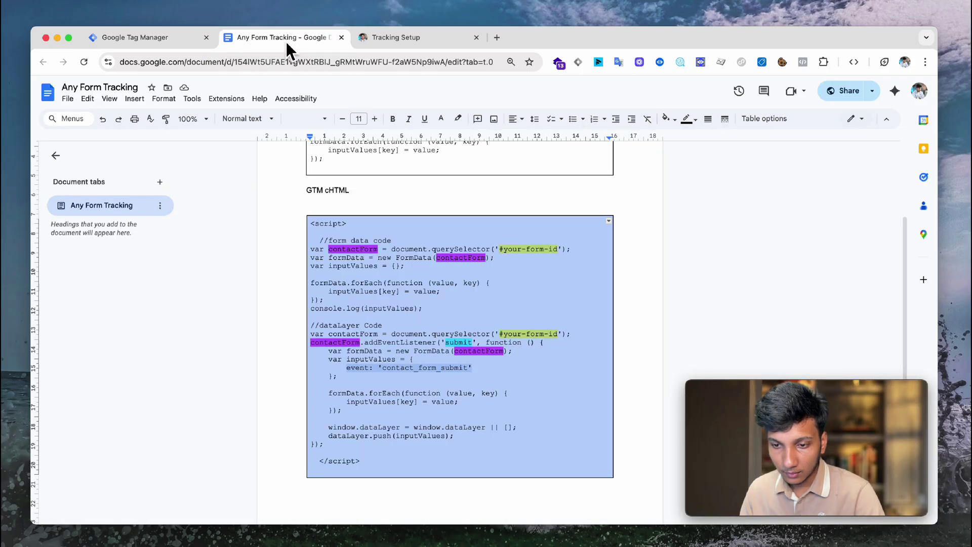
click(581, 259)
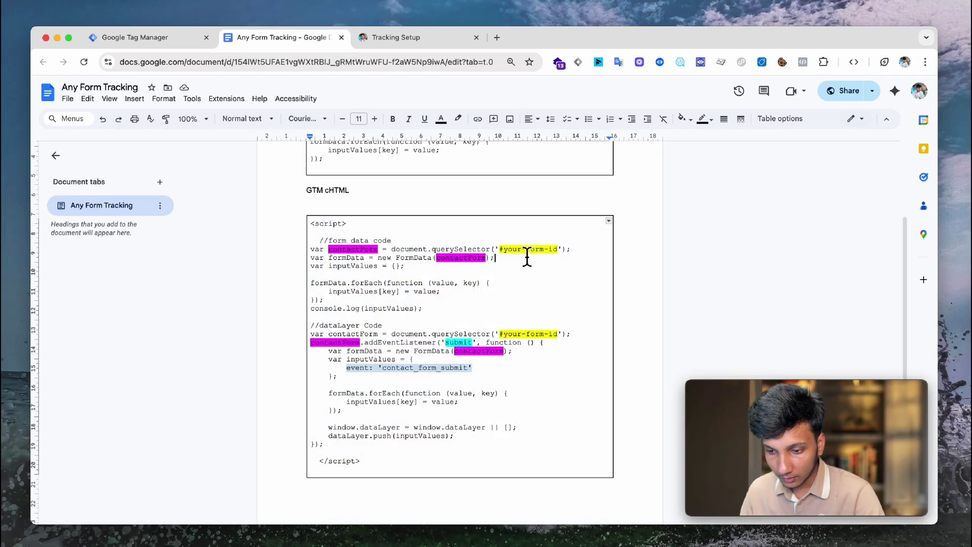
click(502, 251)
key(BackSpace)
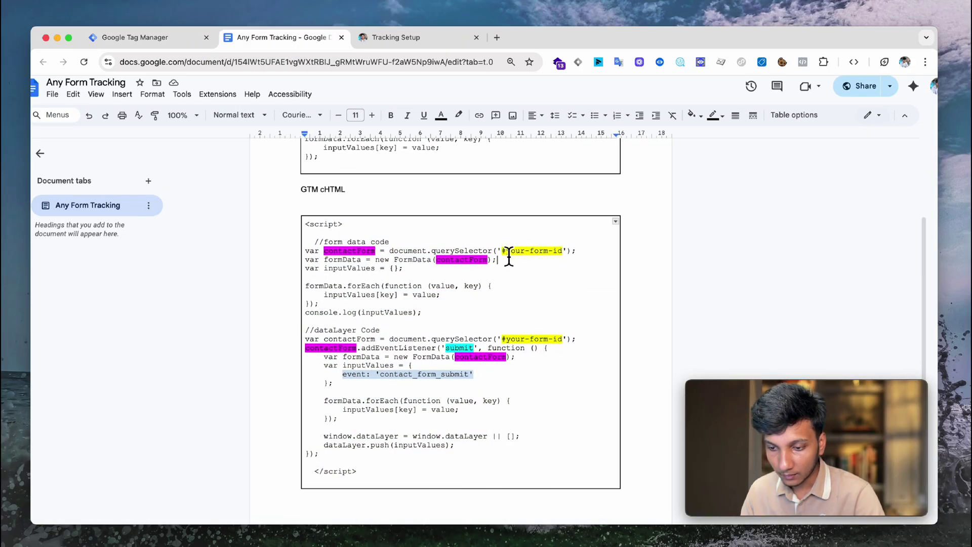
right_click(501, 253)
scroll(501, 254, up, 5)
scroll(526, 317, up, 5)
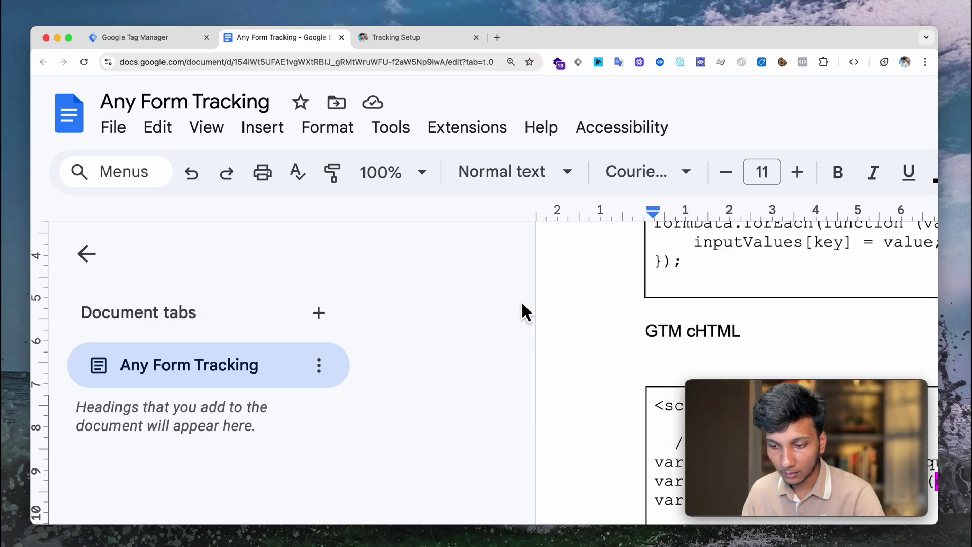
scroll(521, 301, down, 5)
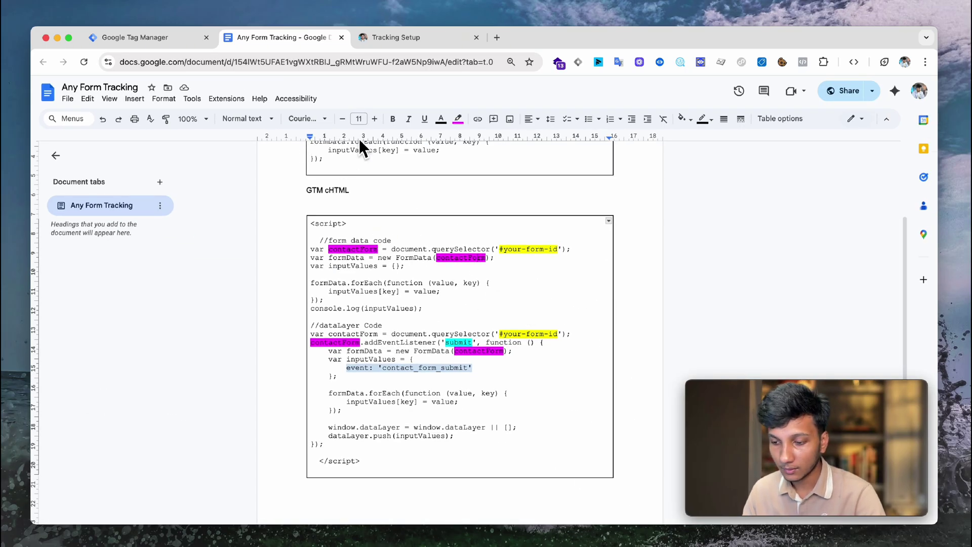
Try to preview the container again in Google Tag Manager and open the cHTML - Form Data Push tag from the validation errors.
click(179, 40)
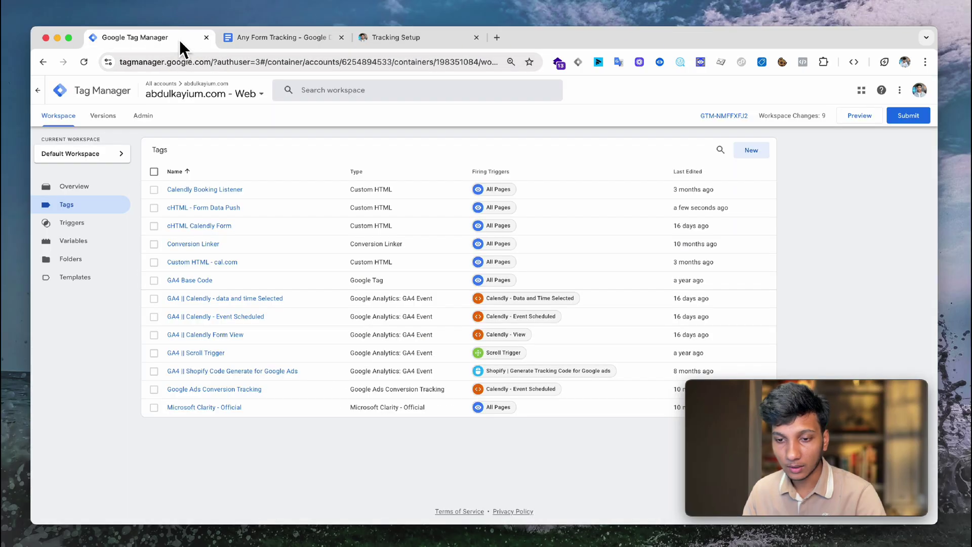
click(852, 116)
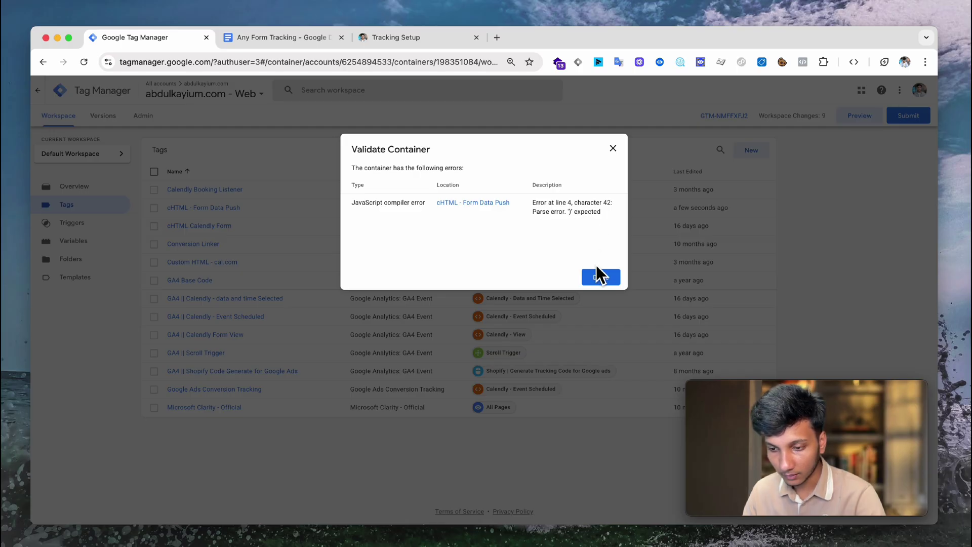
click(494, 203)
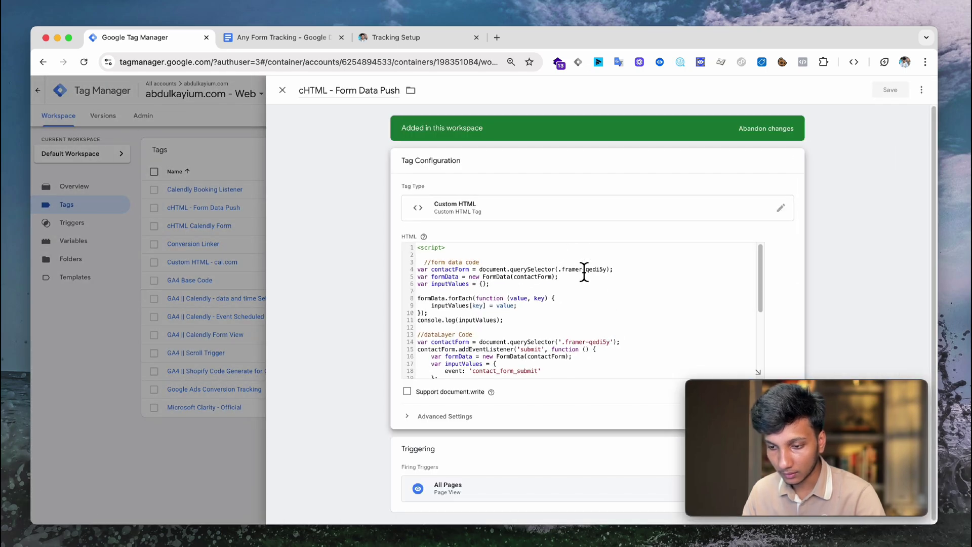
scroll(620, 280, up, 5)
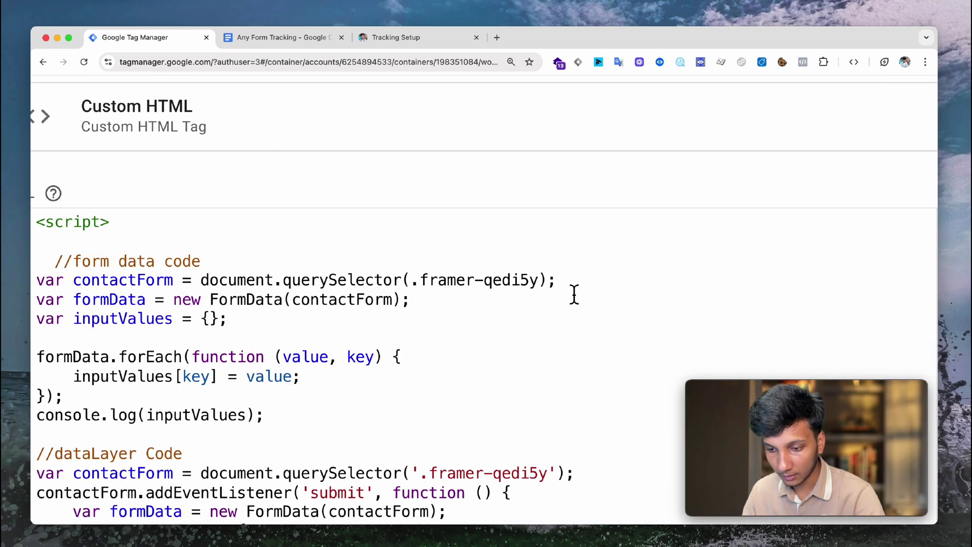
click(412, 280)
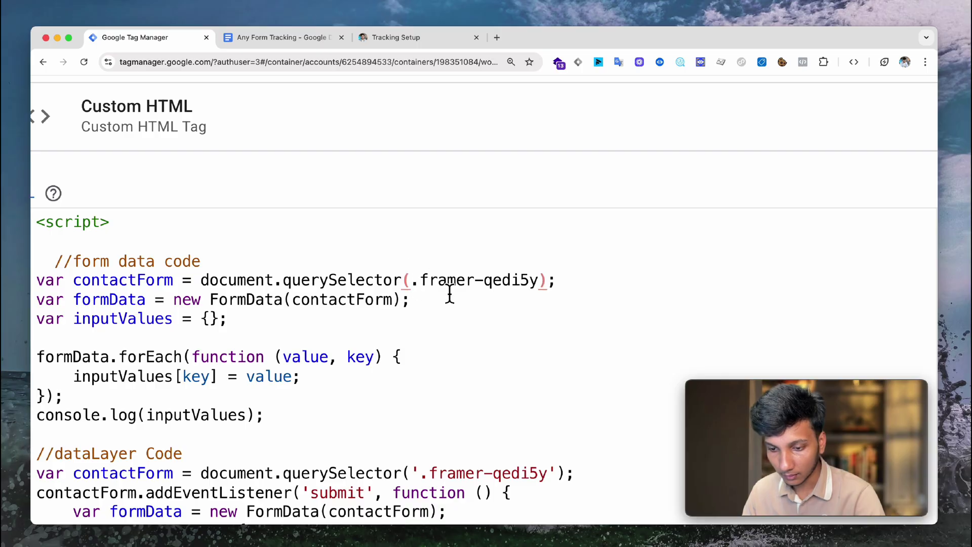
Check the querySelector syntax of the Console Check and GTM cHTML scripts in the Any Form Tracking document.
click(309, 43)
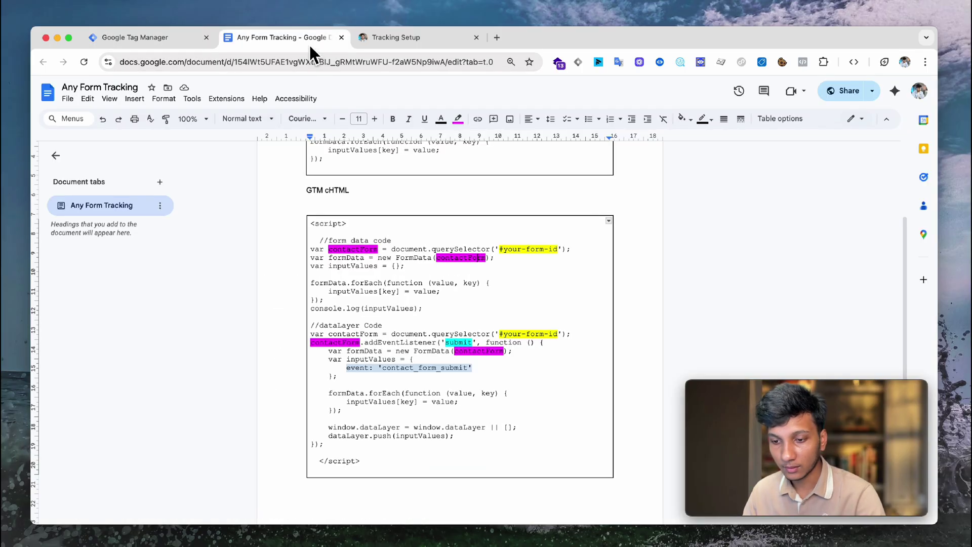
scroll(503, 271, up, 5)
right_click(511, 232)
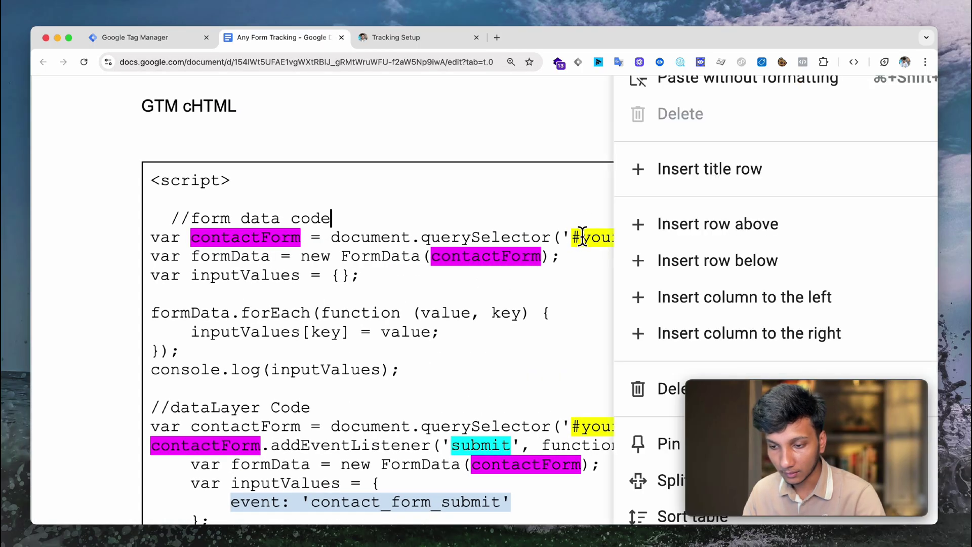
scroll(575, 238, up, 5)
key(super+a)
scroll(575, 238, up, 2)
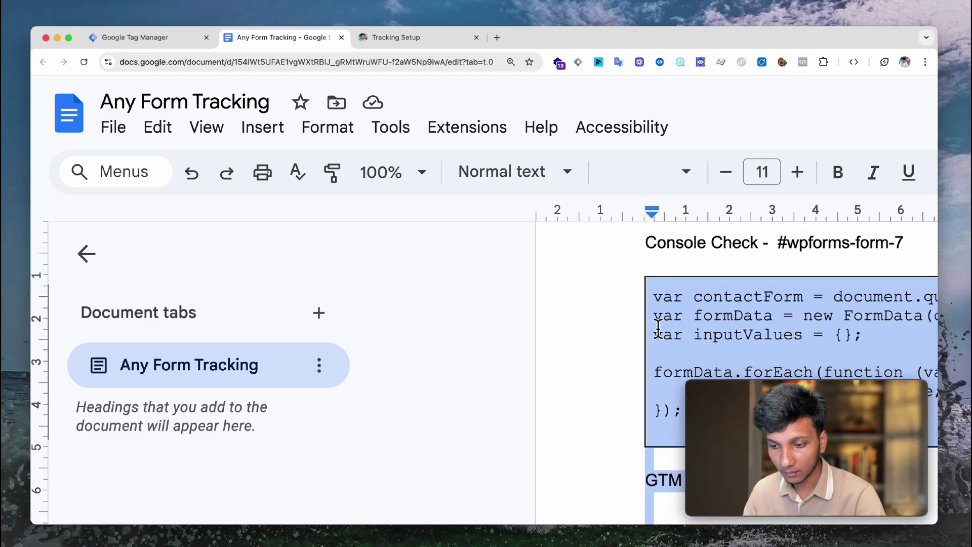
click(593, 339)
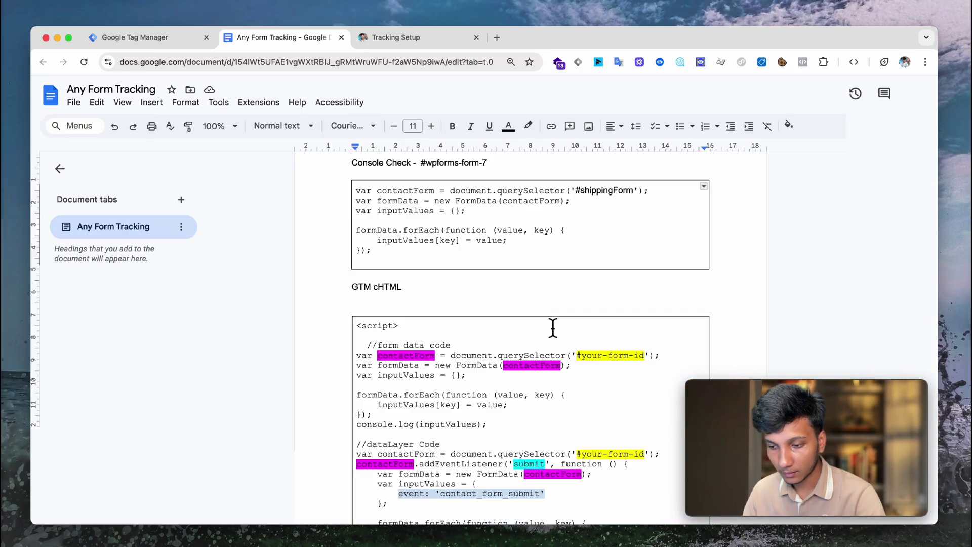
scroll(551, 328, down, 5)
drag(496, 319, 563, 324)
Wrap .framer-qedi5y on line 4 of the Form Data Push tag's script in single quotes and save the tag.
click(138, 38)
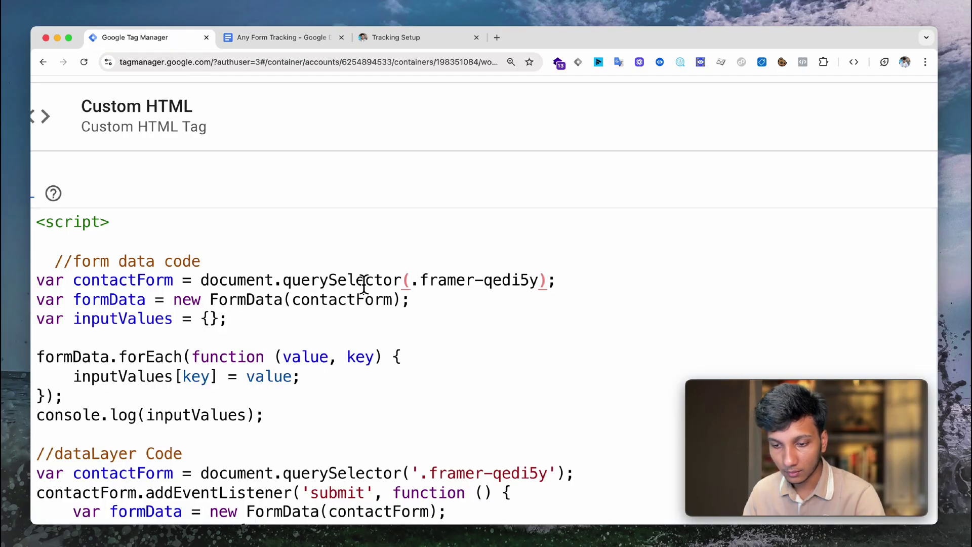
click(548, 281)
text(')
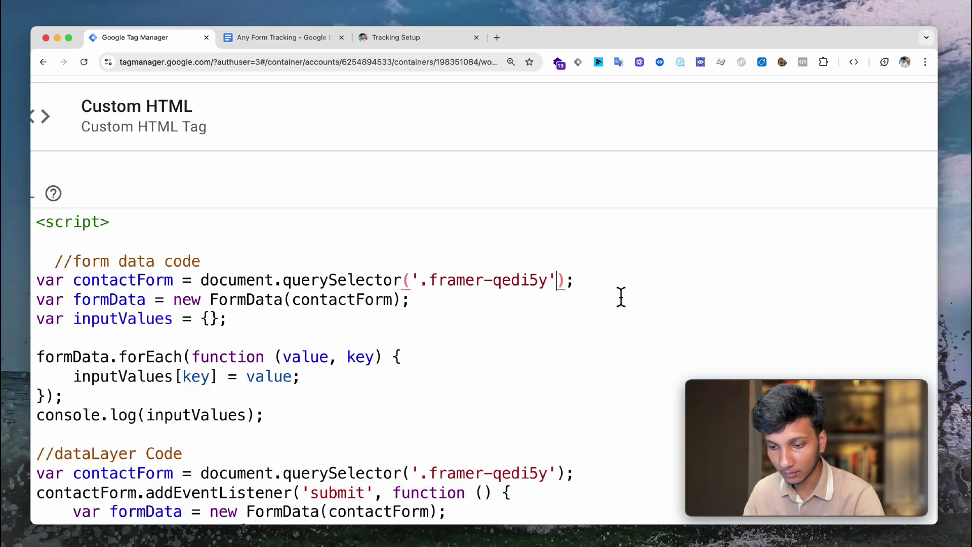
click(623, 282)
scroll(624, 287, down, 5)
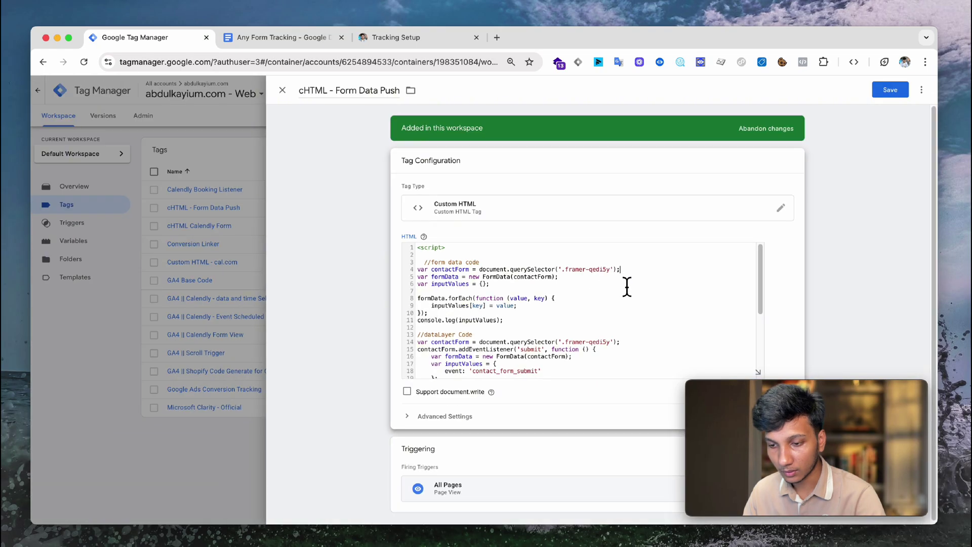
click(883, 91)
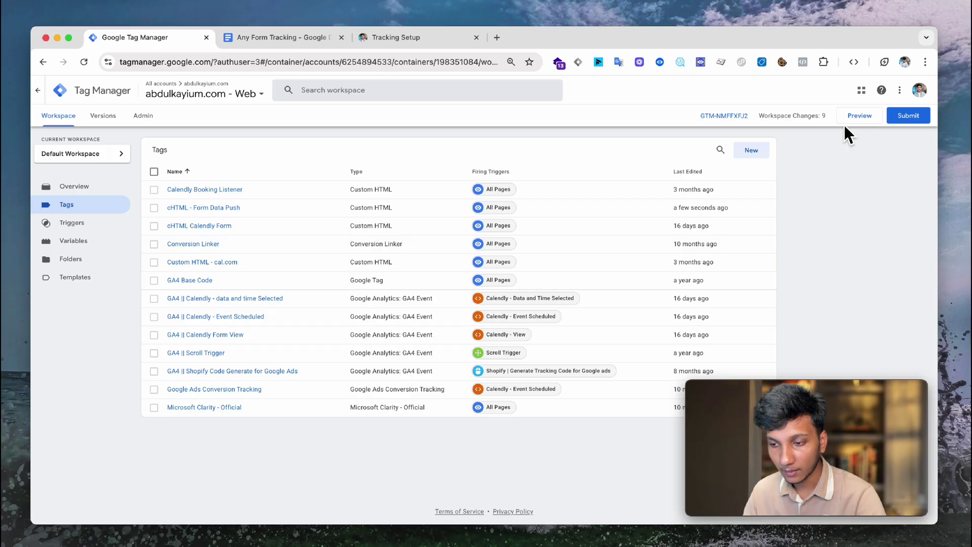
Start the container preview, copy the contact-2 page's URL, and close that page and the Any Form Tracking document.
click(849, 120)
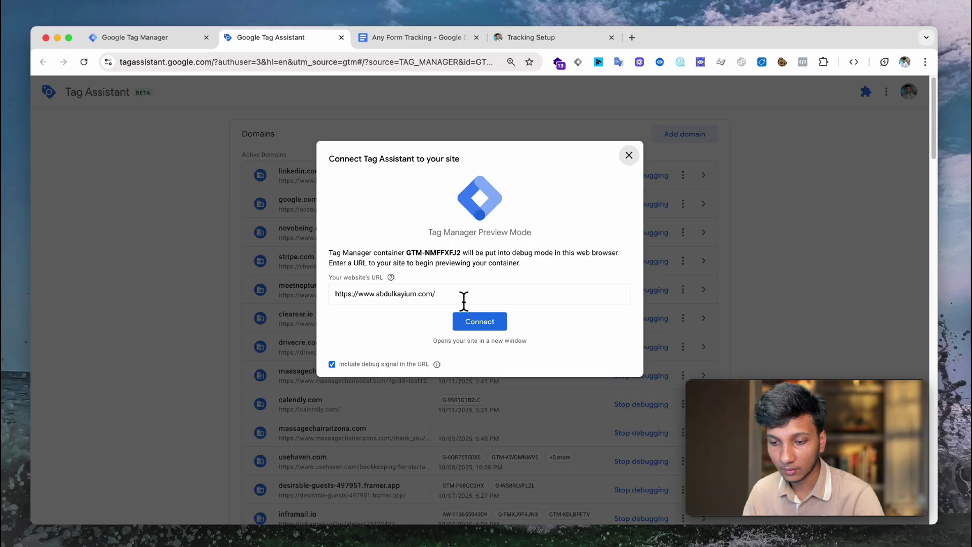
click(523, 32)
click(326, 69)
key(super+c)
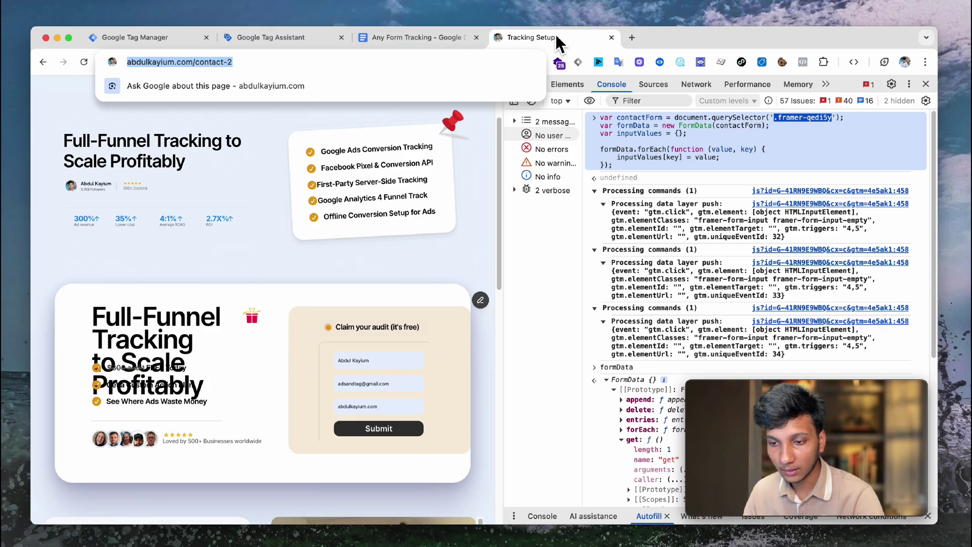
key(Escape)
key(super+w)
key(super+w)
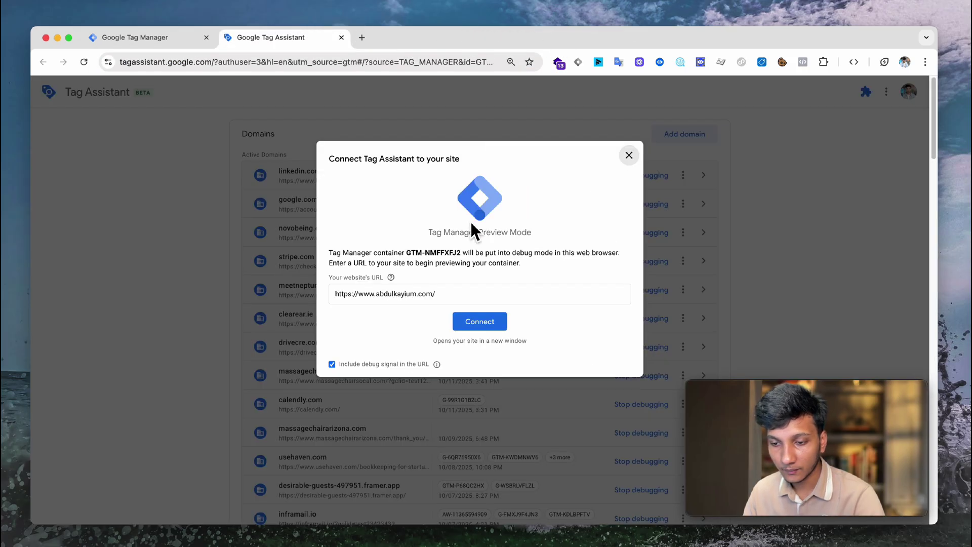
Connect Tag Assistant to the copied contact-2 page URL and continue to the debug summary.
click(452, 297)
key(super+a)
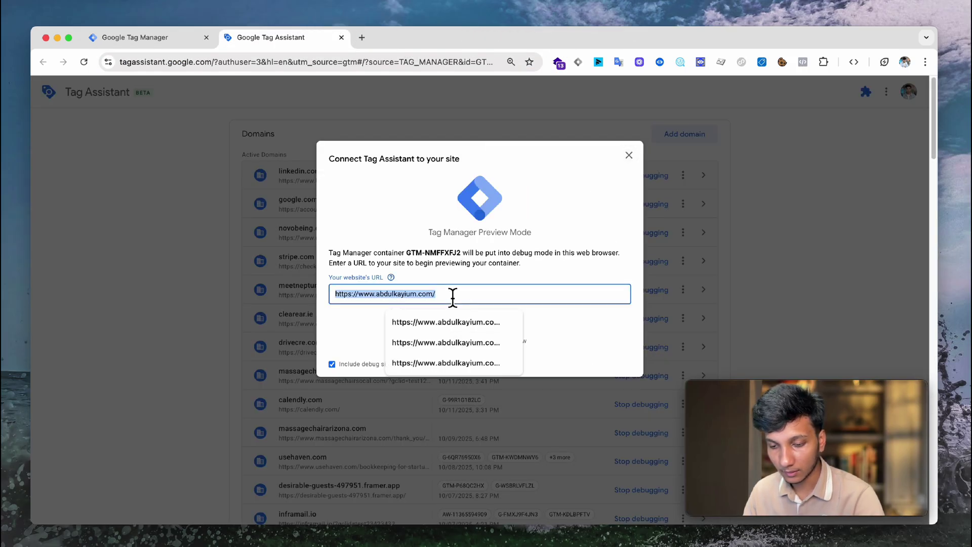
key(super+v)
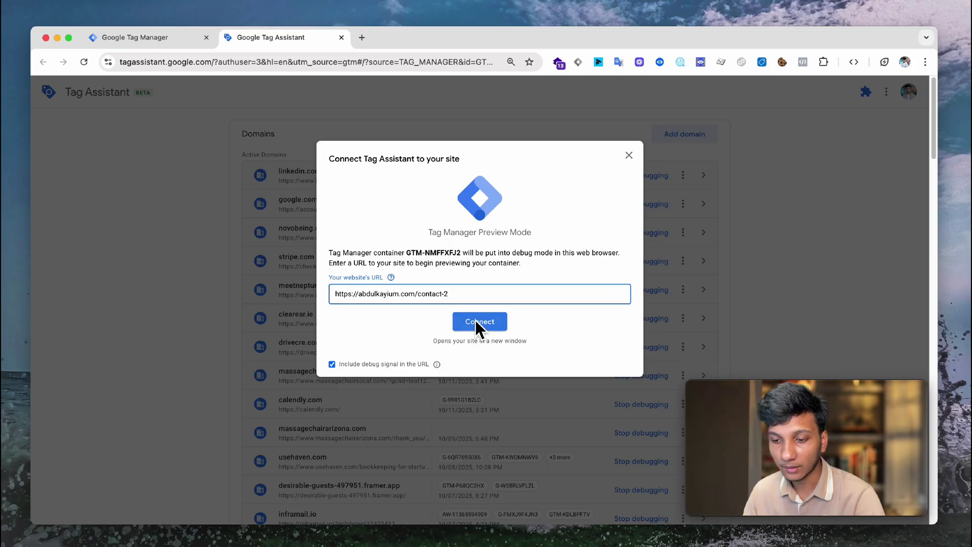
click(476, 321)
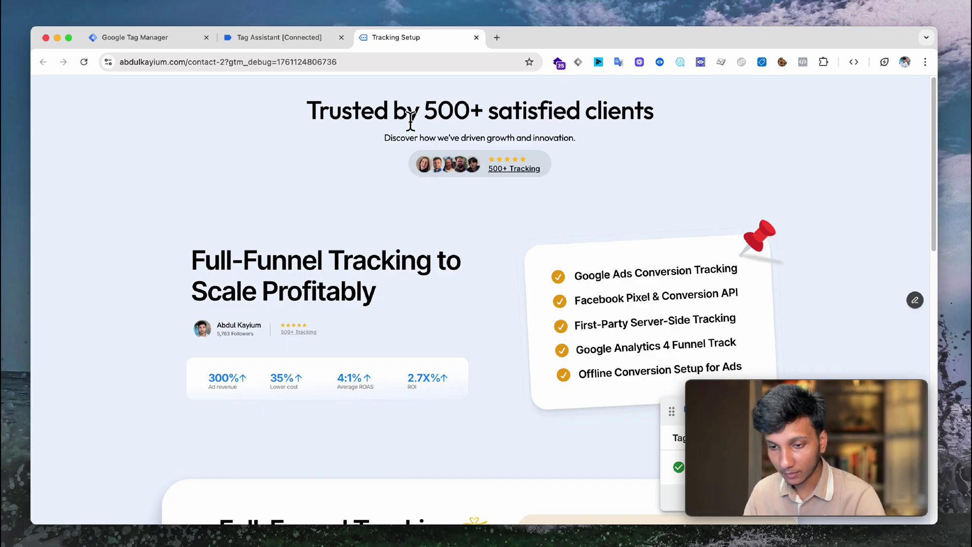
click(302, 42)
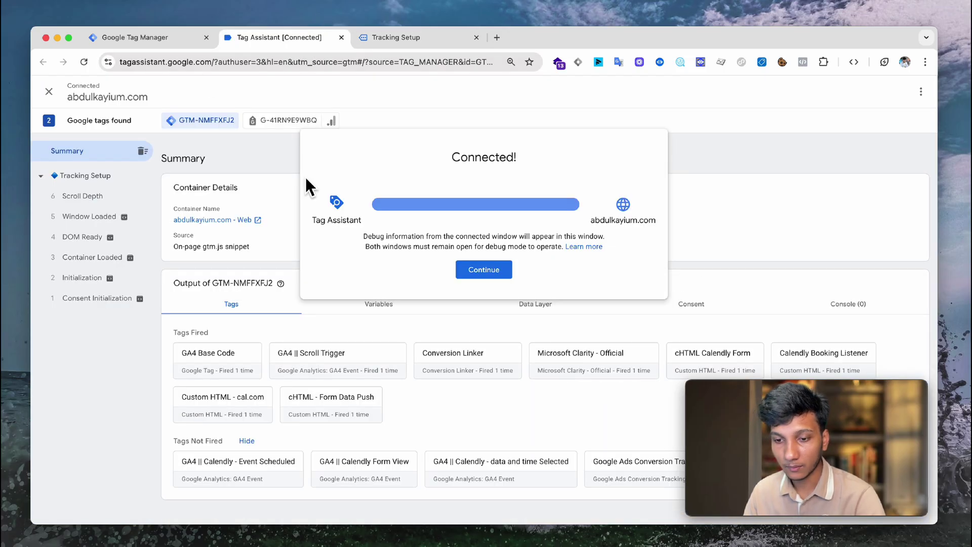
click(483, 269)
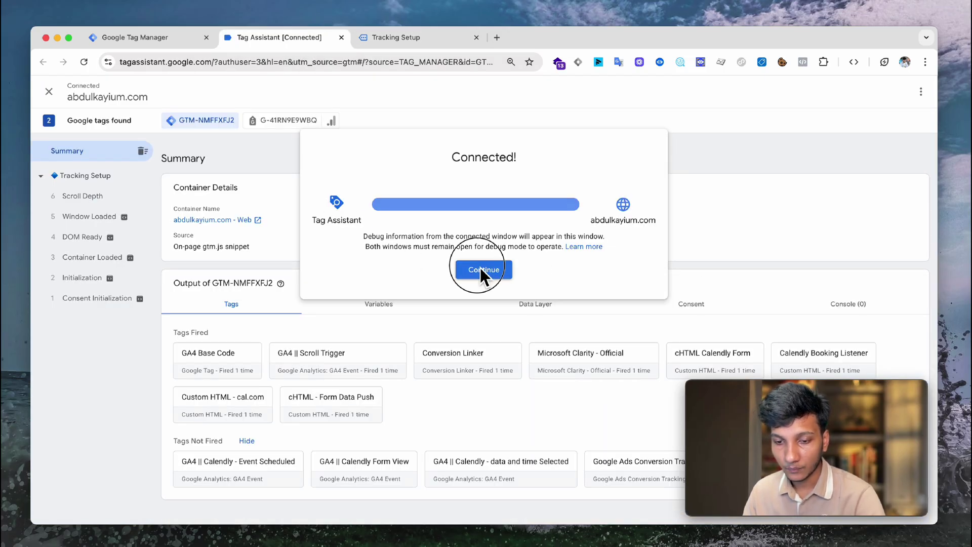
Show the "Claim your audit" form on the Tracking Setup page and move the Tag Assistant badge clear of it.
click(418, 40)
scroll(568, 249, down, 5)
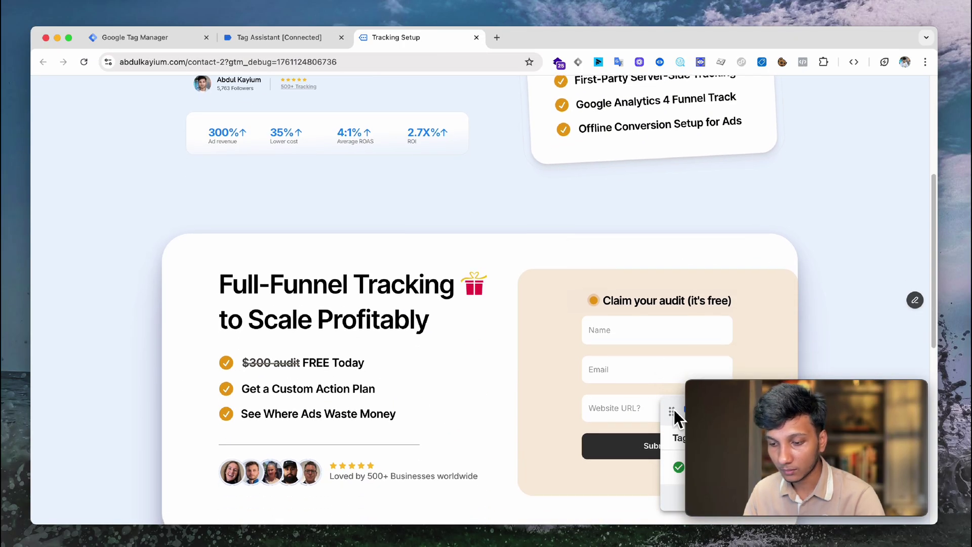
drag(673, 416, 253, 376)
scroll(536, 243, down, 8)
scroll(588, 243, up, 5)
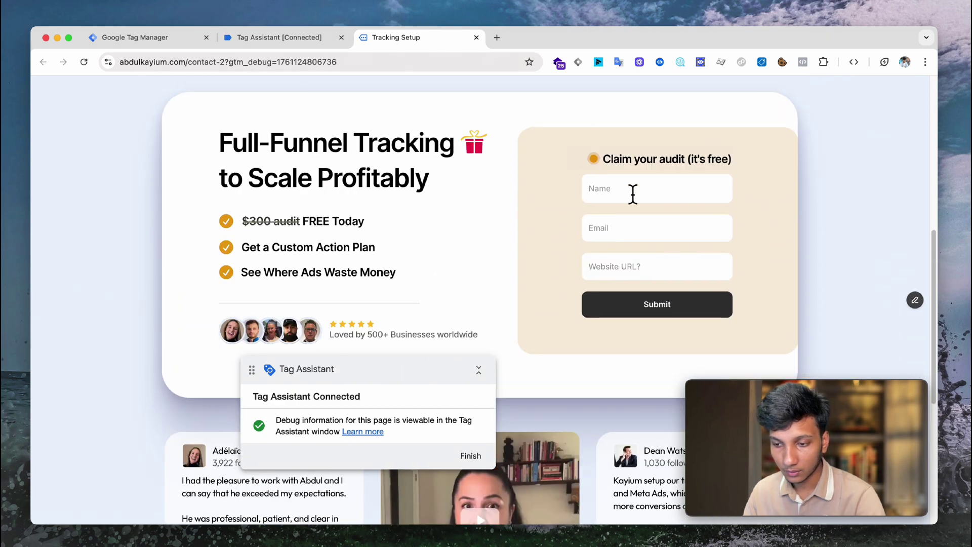
Fill in the audit form with the saved full name, e-mail address and website URL.
click(632, 192)
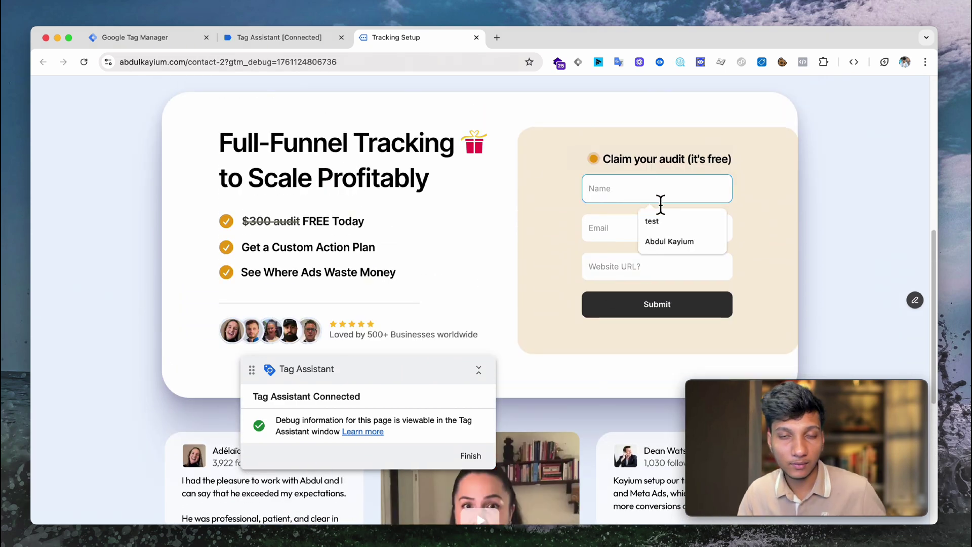
click(669, 247)
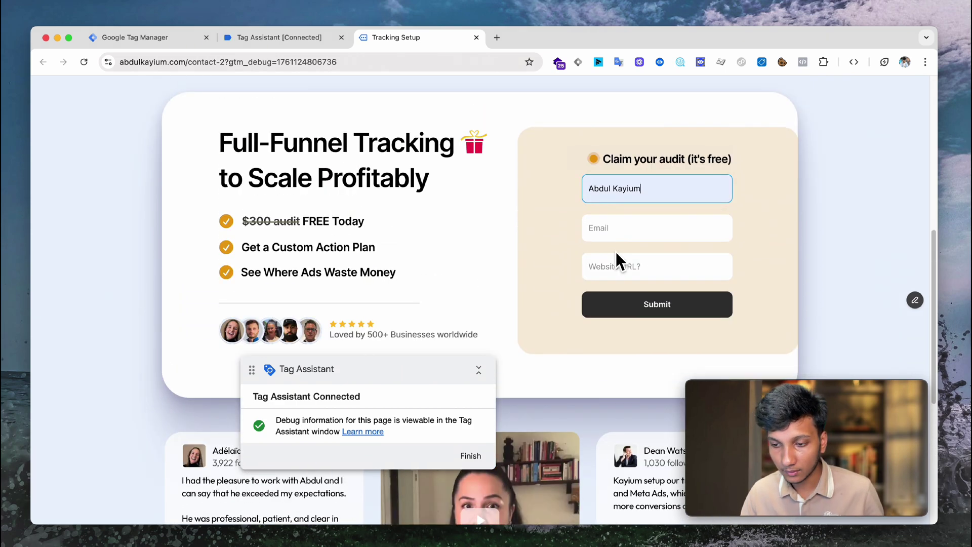
click(629, 235)
click(678, 264)
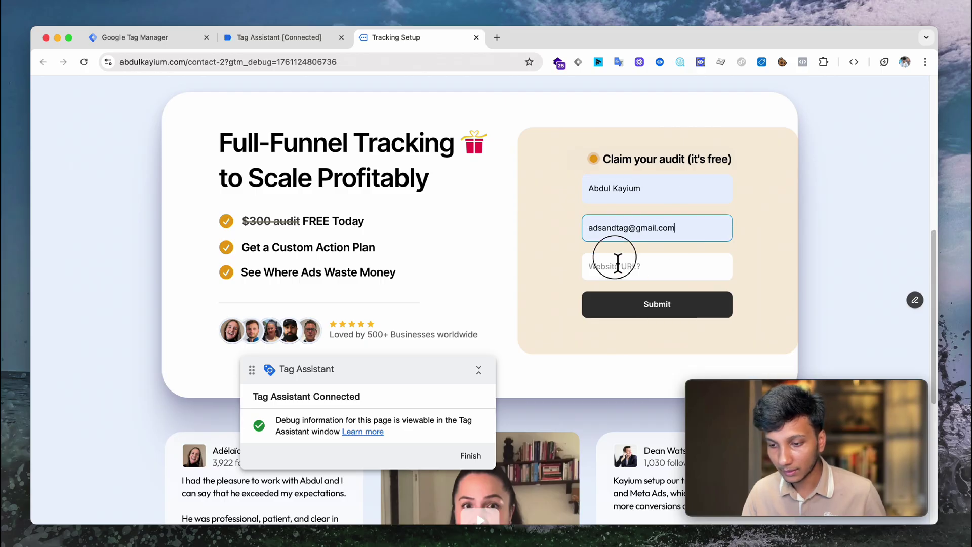
click(618, 262)
click(669, 302)
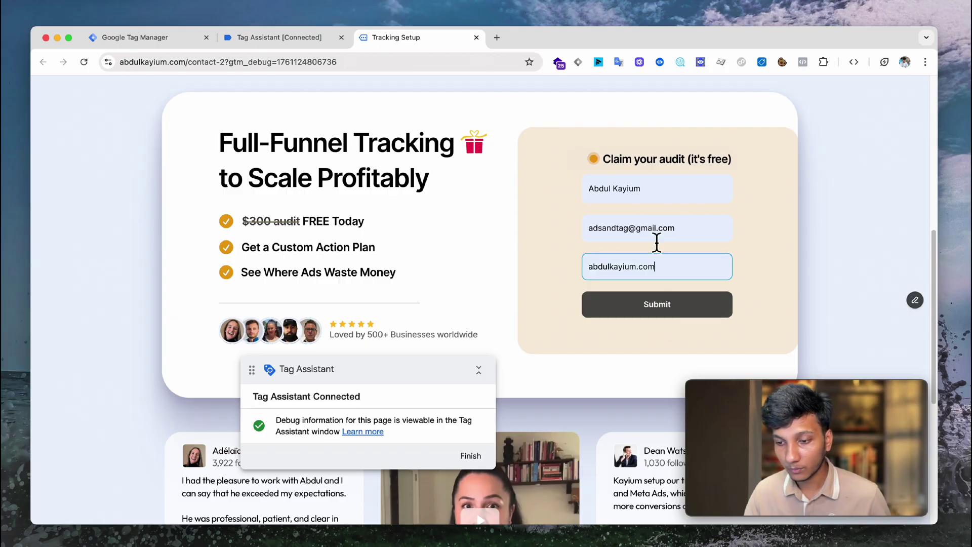
Submit the audit form and check the events recorded in Tag Assistant.
click(269, 41)
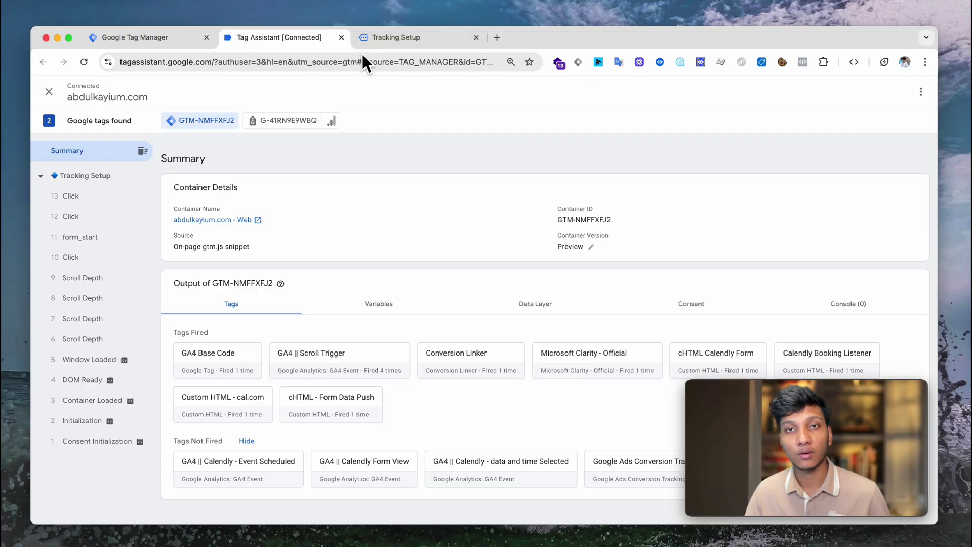
click(380, 45)
click(702, 311)
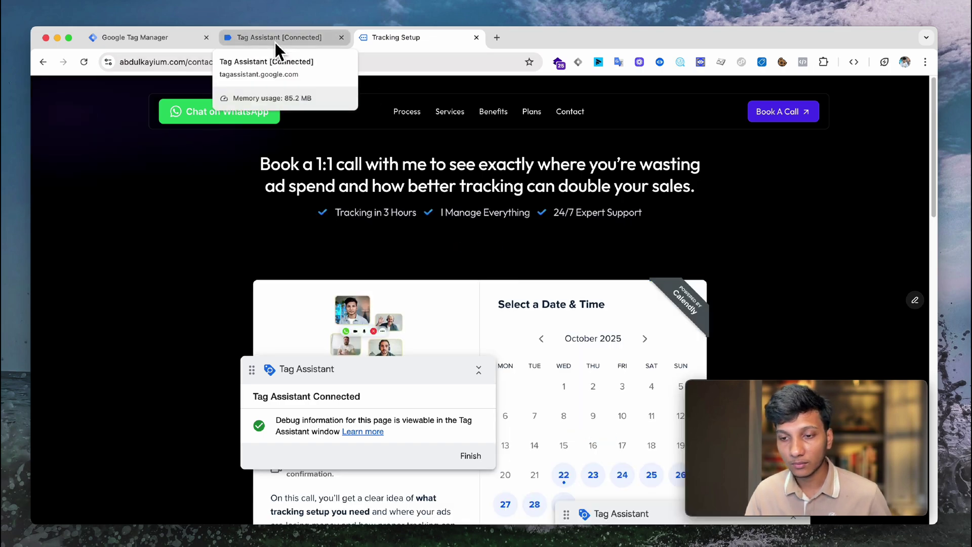
click(275, 42)
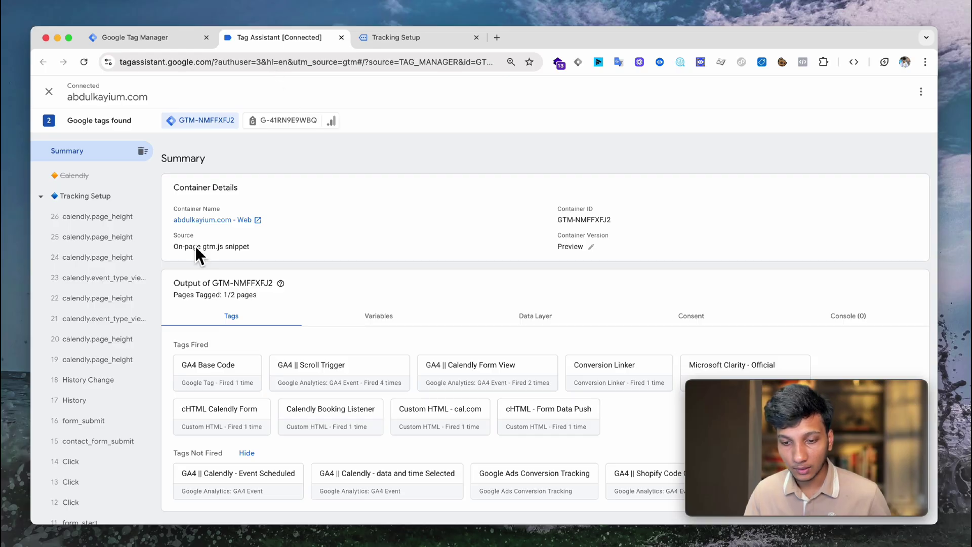
Expand the API call of the contact_form_submit event and examine its Name, Email and Website URL fields.
scroll(124, 427, down, 2)
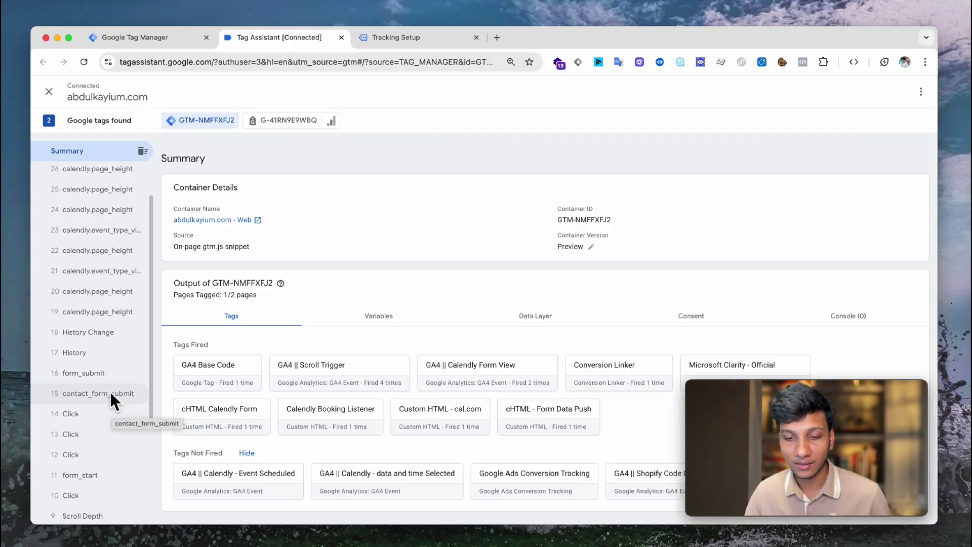
click(110, 393)
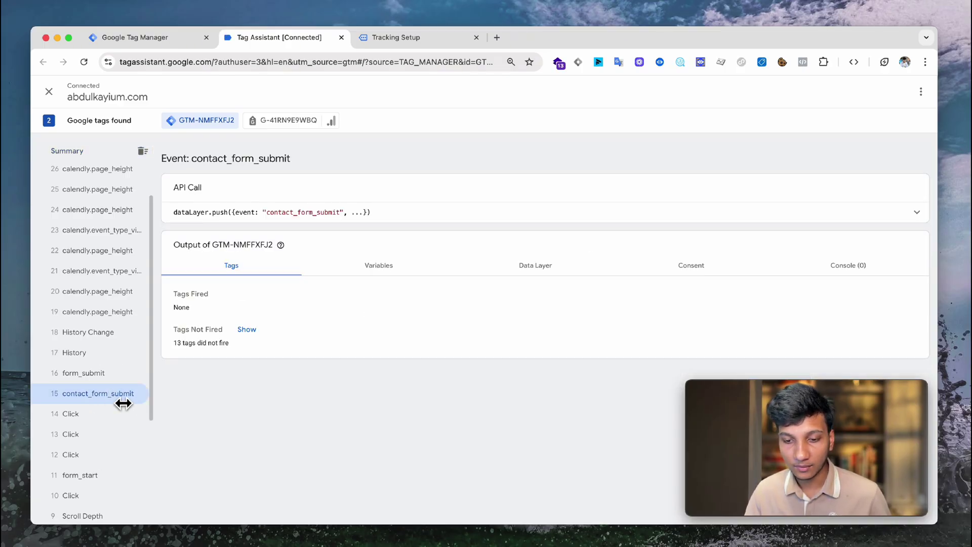
click(866, 222)
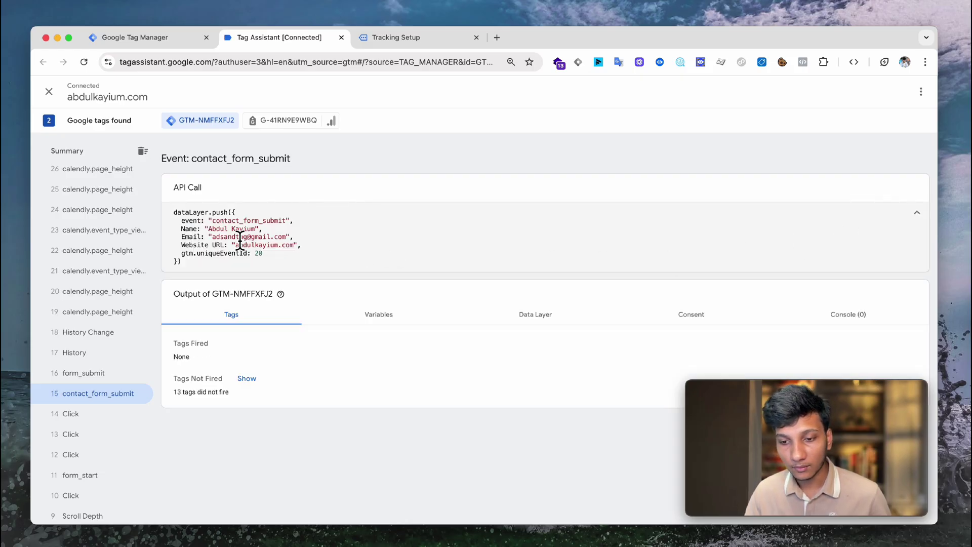
double_click(190, 228)
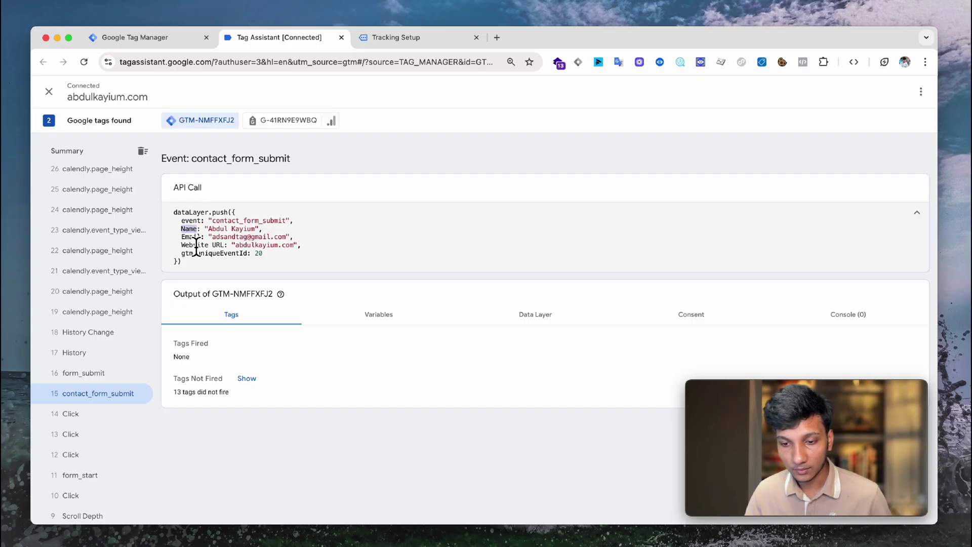
double_click(192, 237)
click(198, 249)
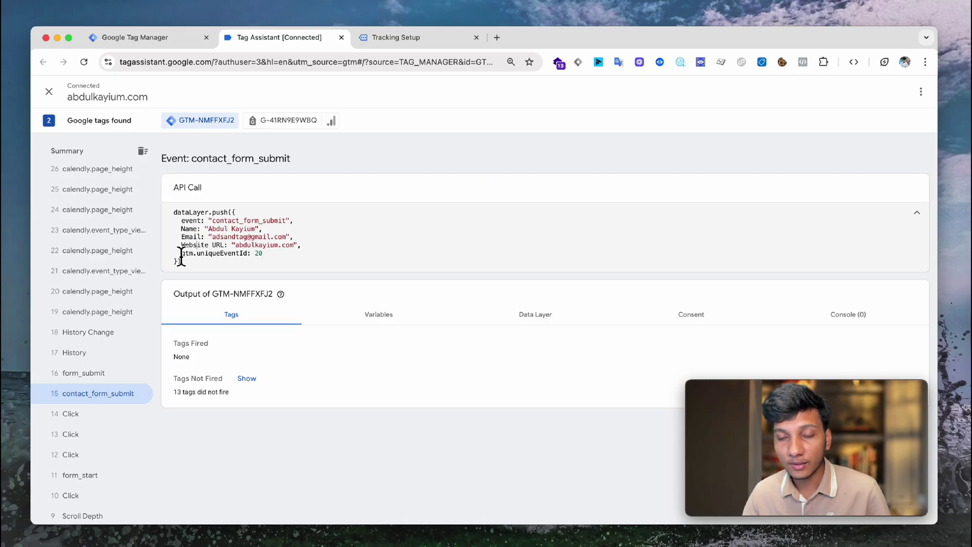
Copy the event name contact_form_submit from the data layer push.
double_click(257, 221)
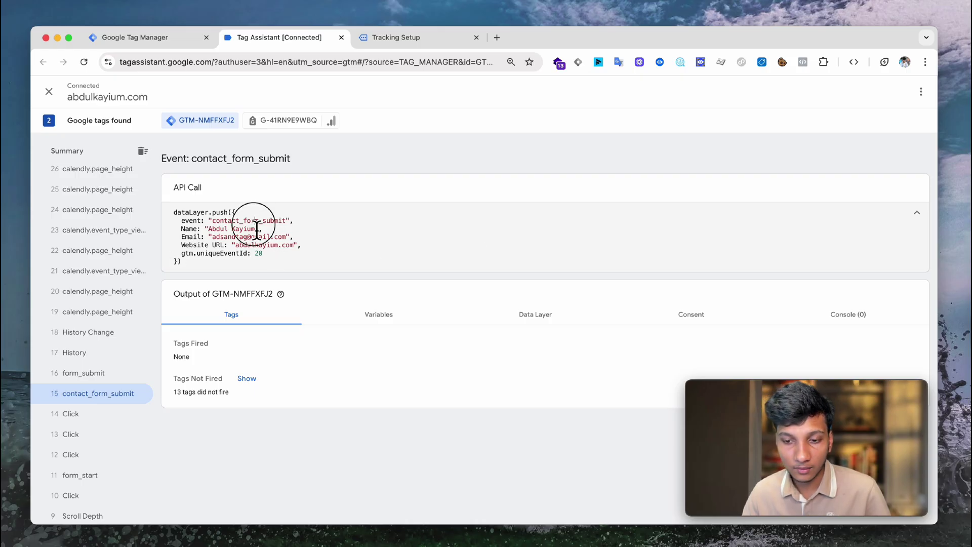
right_click(256, 226)
click(289, 253)
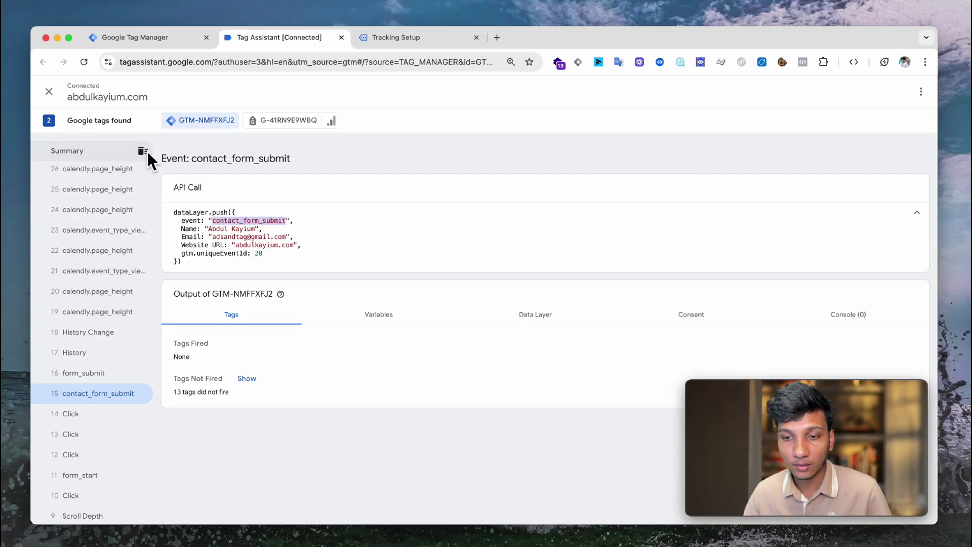
Switch to Google Tag Manager and create a Custom Event trigger with the copied event name contact_form_submit, firing on all custom events.
click(151, 48)
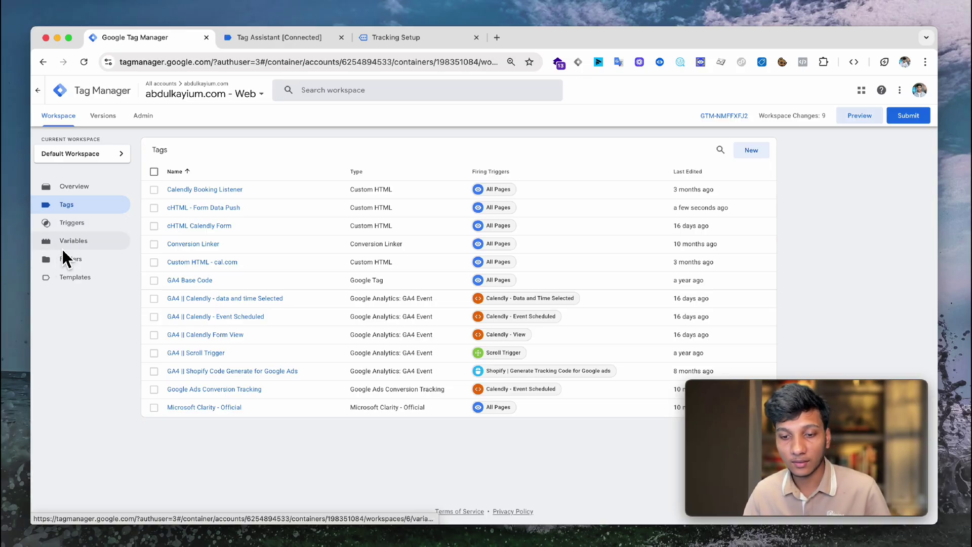
click(74, 223)
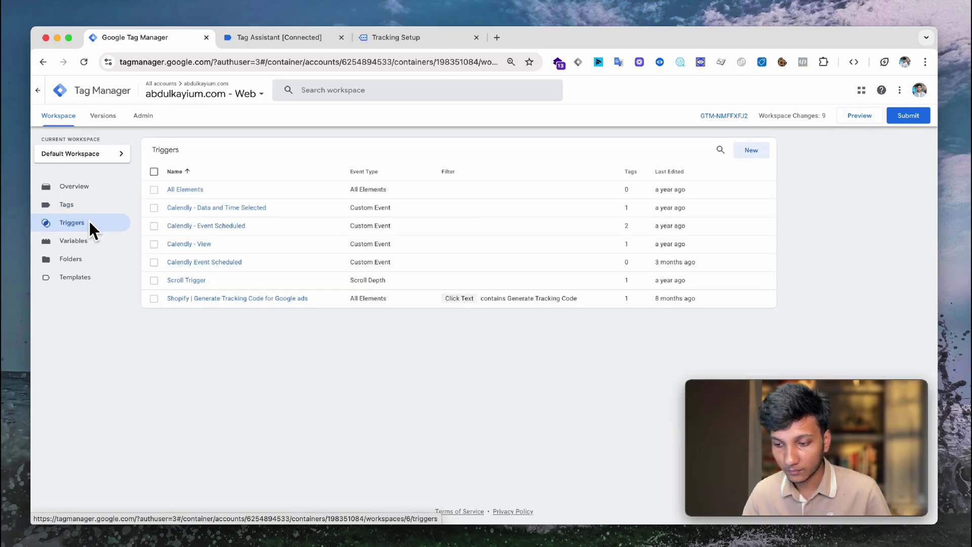
click(751, 151)
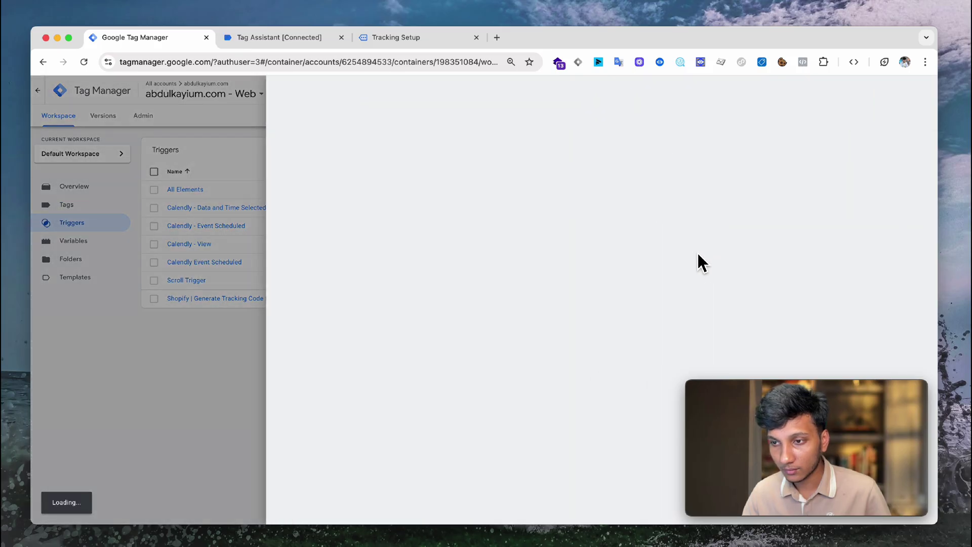
click(679, 208)
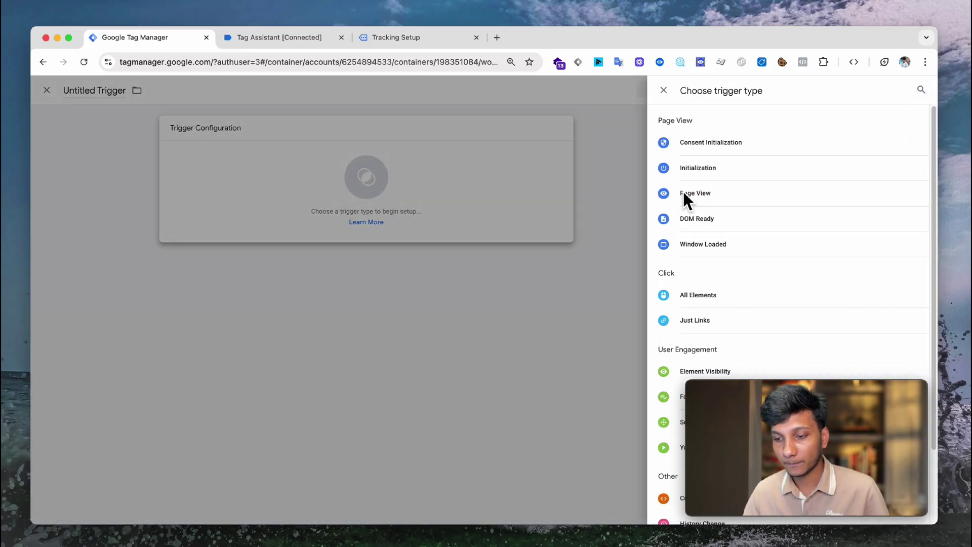
scroll(711, 339, down, 2)
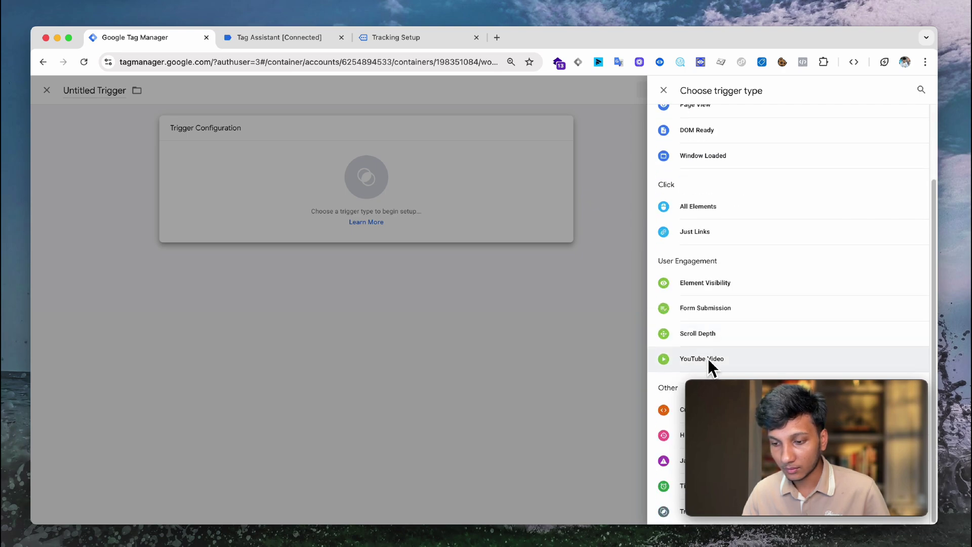
click(664, 408)
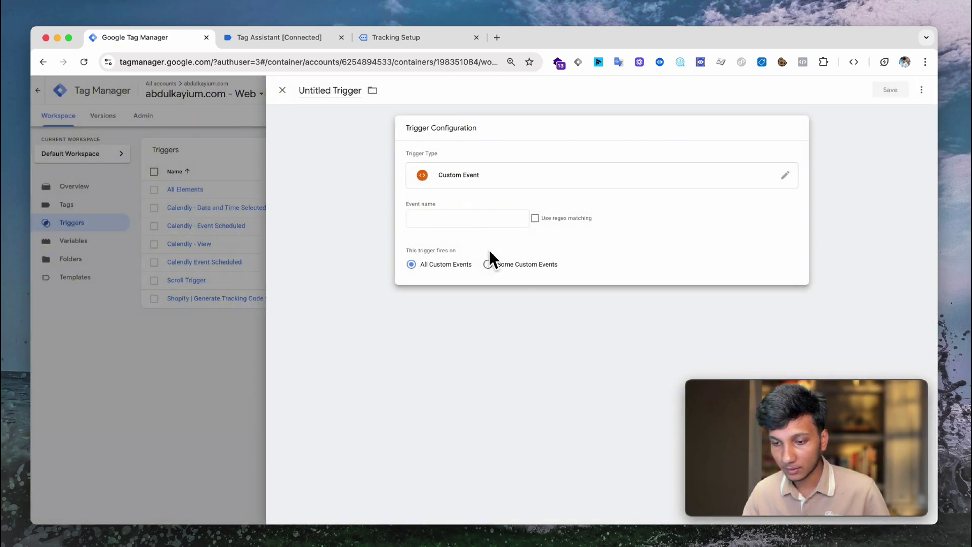
click(471, 220)
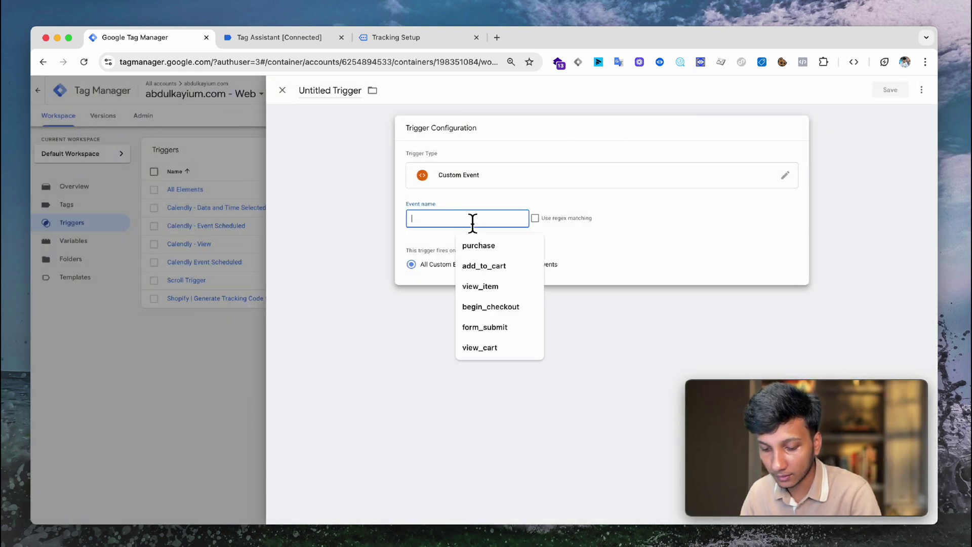
key(super+v)
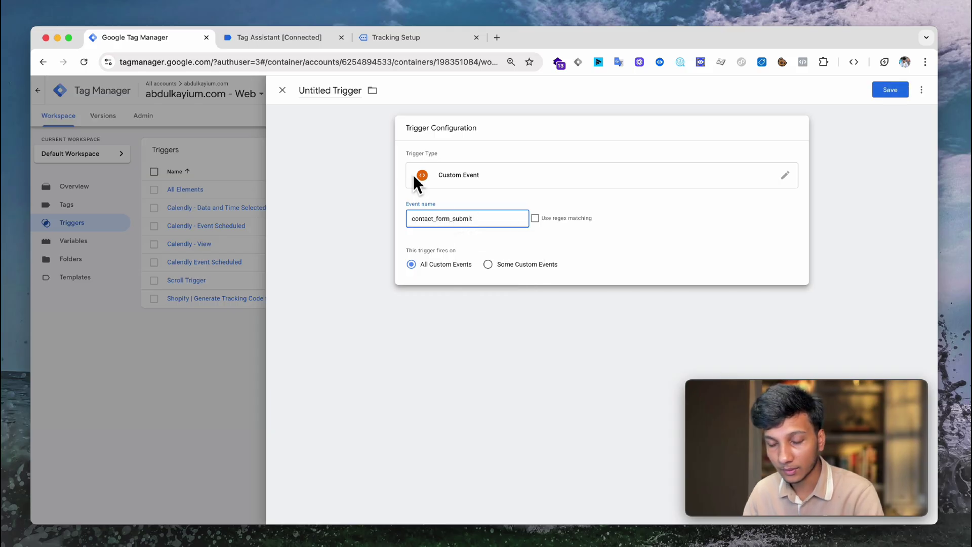
Replace the trigger's default title with the name prefix "From Submit -".
click(337, 97)
click(334, 97)
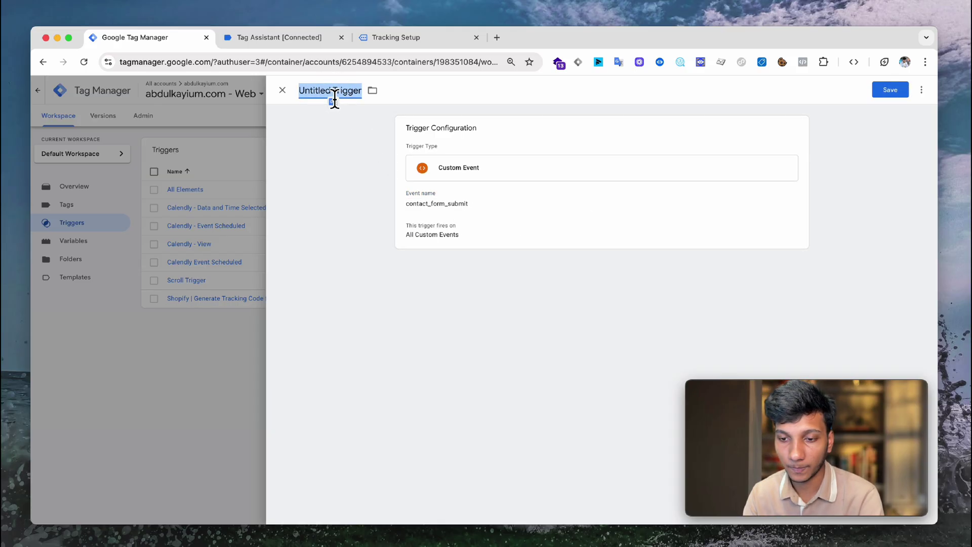
text(From Sumit)
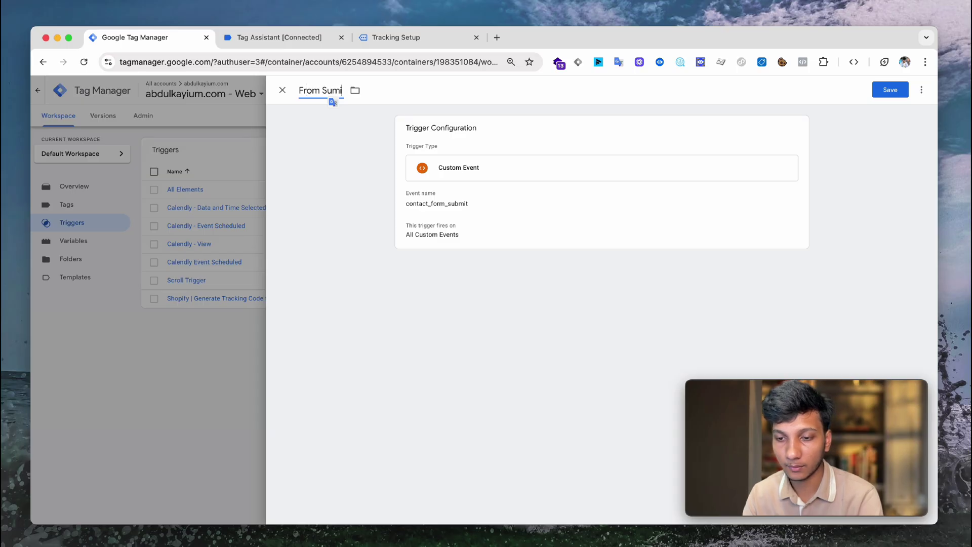
key(BackSpace)
key(BackSpace)
key(BackSpace)
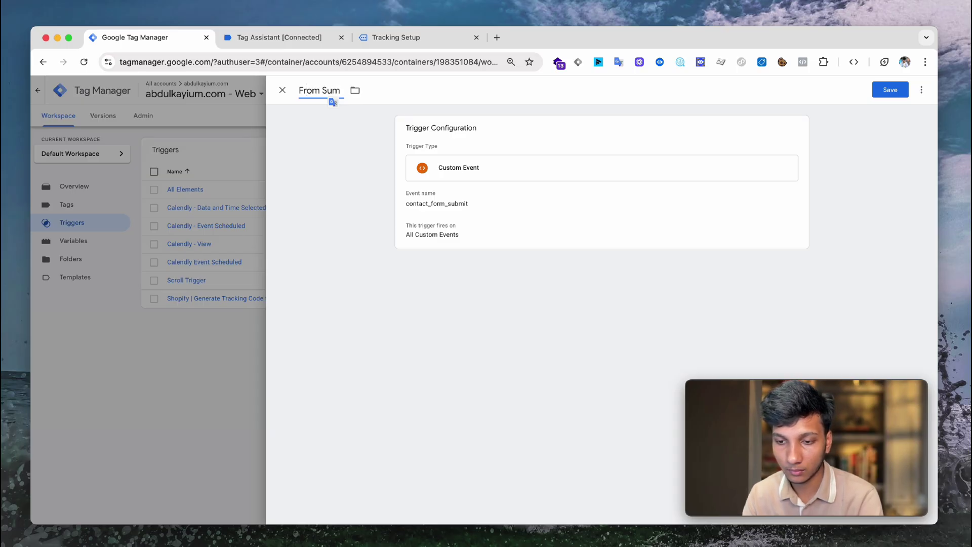
text(bmit -)
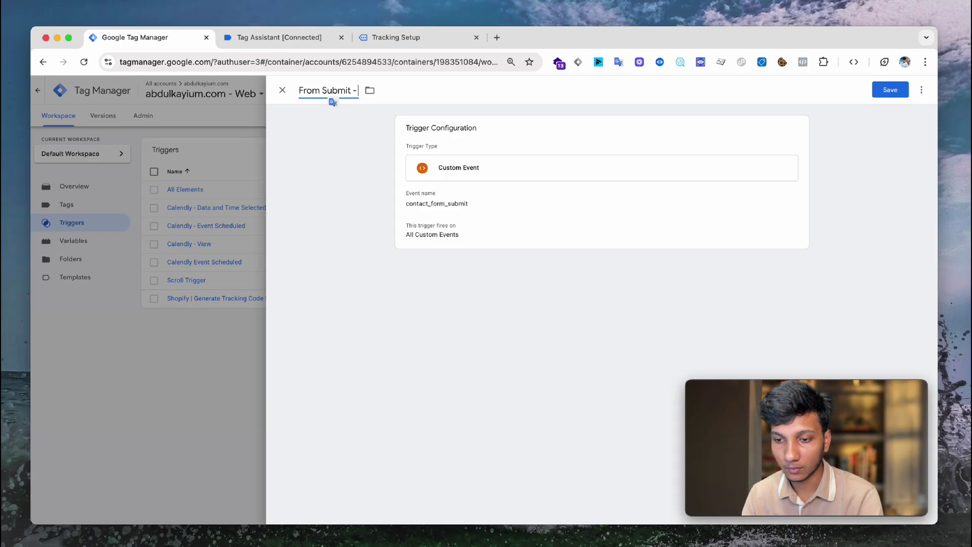
Return the Tracking Setup page to contact-2 and check the audit form's heading and offer.
click(364, 44)
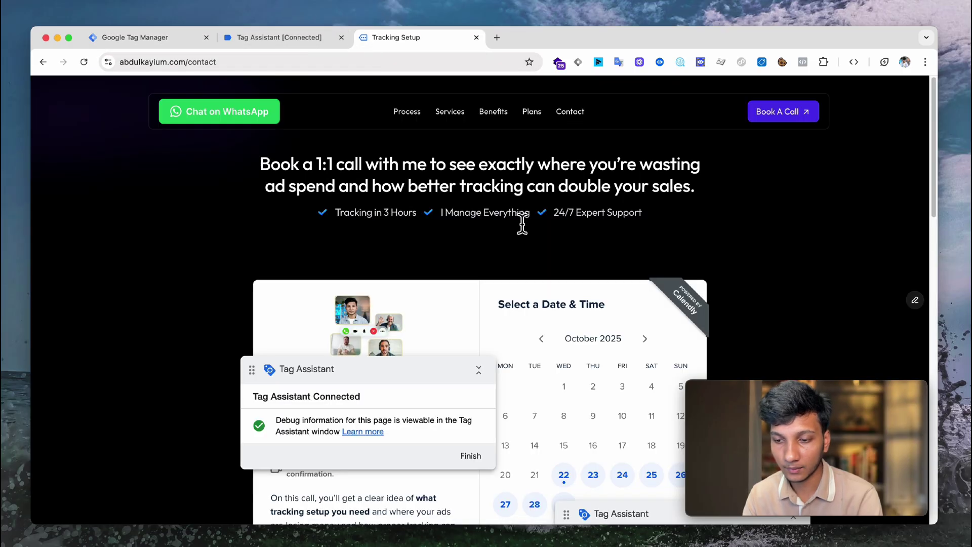
click(43, 61)
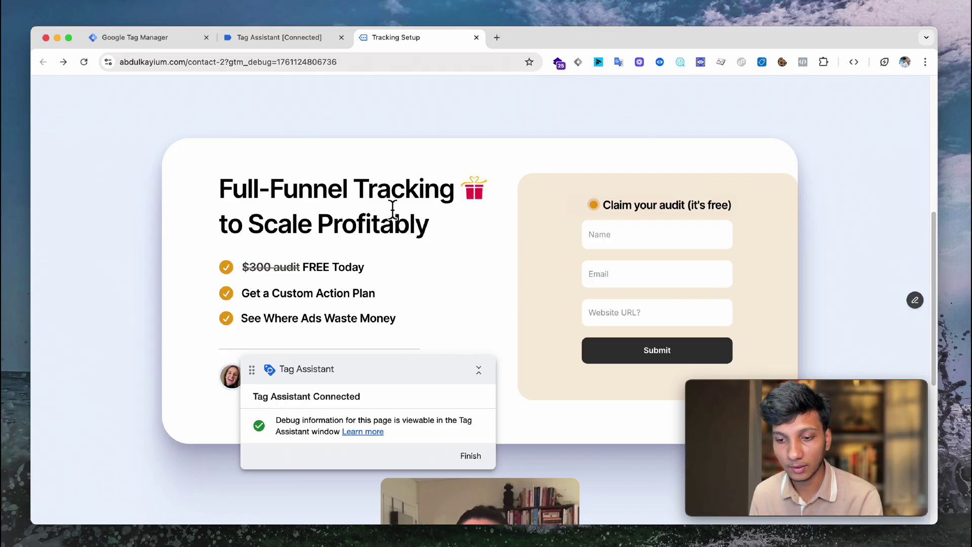
scroll(393, 207, down, 1)
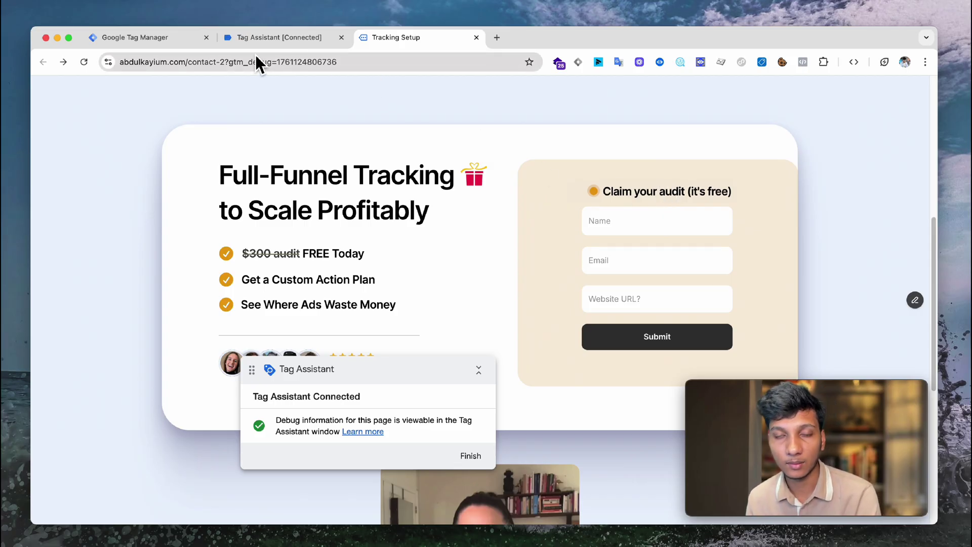
Back in Google Tag Manager, complete the trigger name as "From Submit - Free Audit" and save the trigger.
click(200, 38)
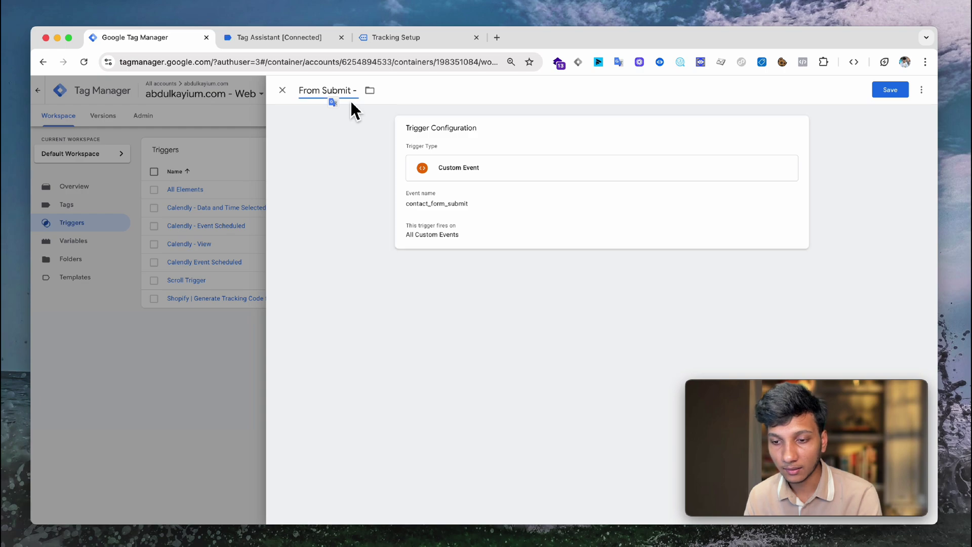
text(Free)
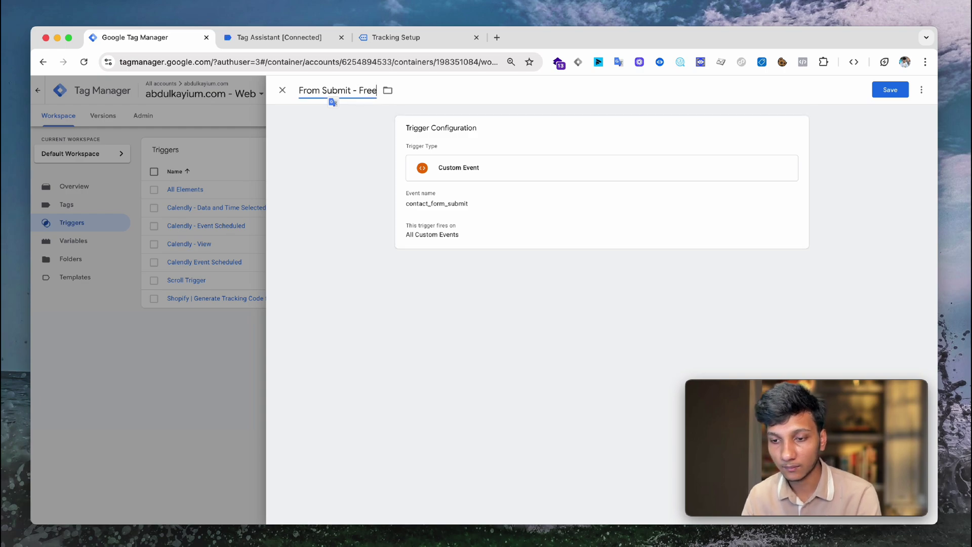
text( Audit)
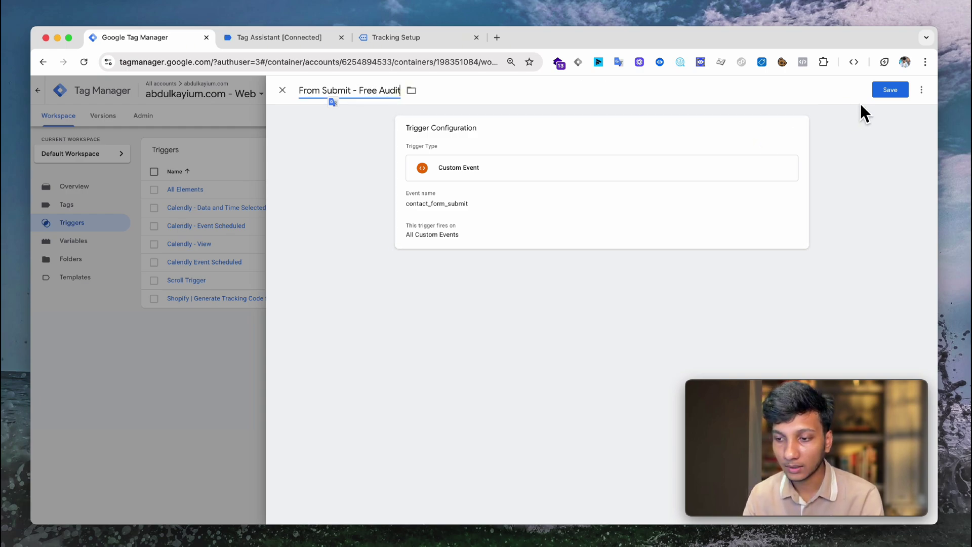
click(883, 93)
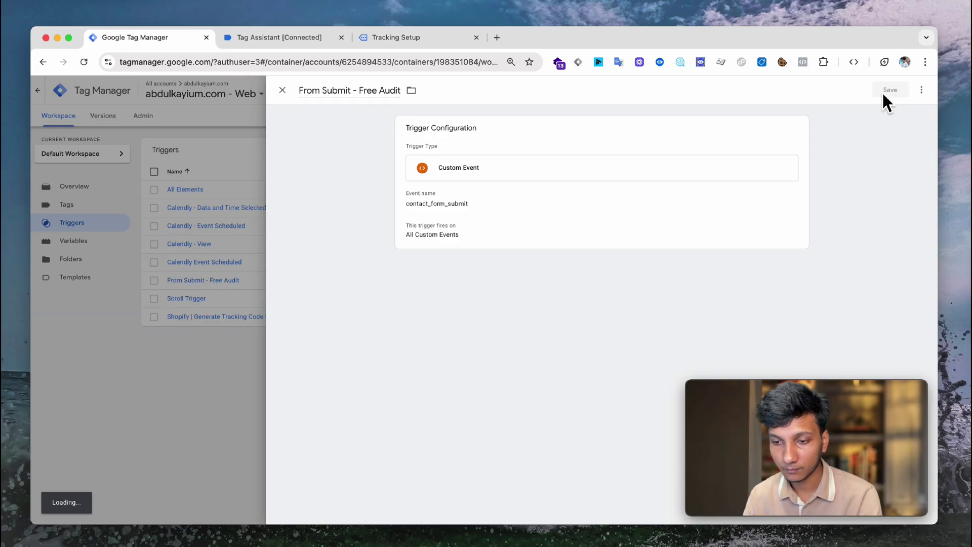
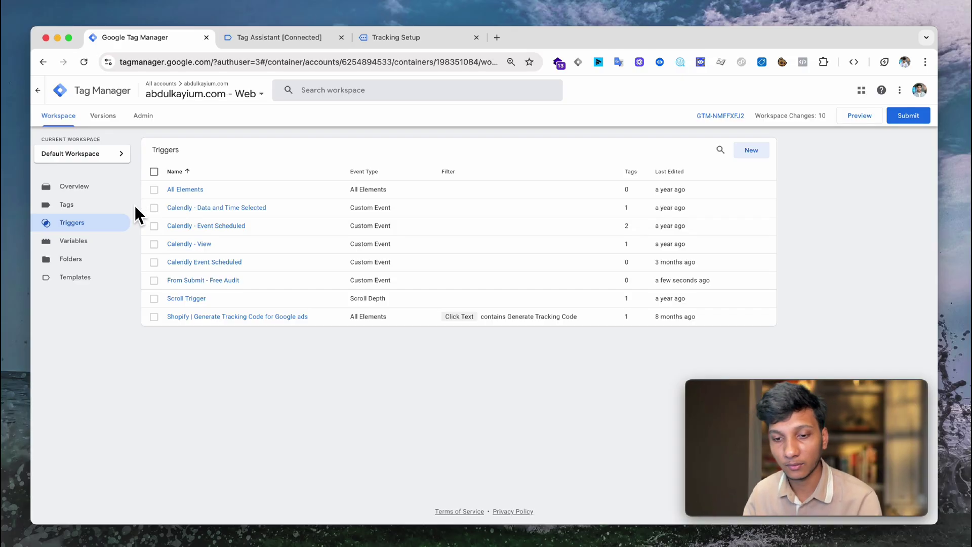
Create a new tag of the type Google Analytics: GA4 Event.
click(84, 206)
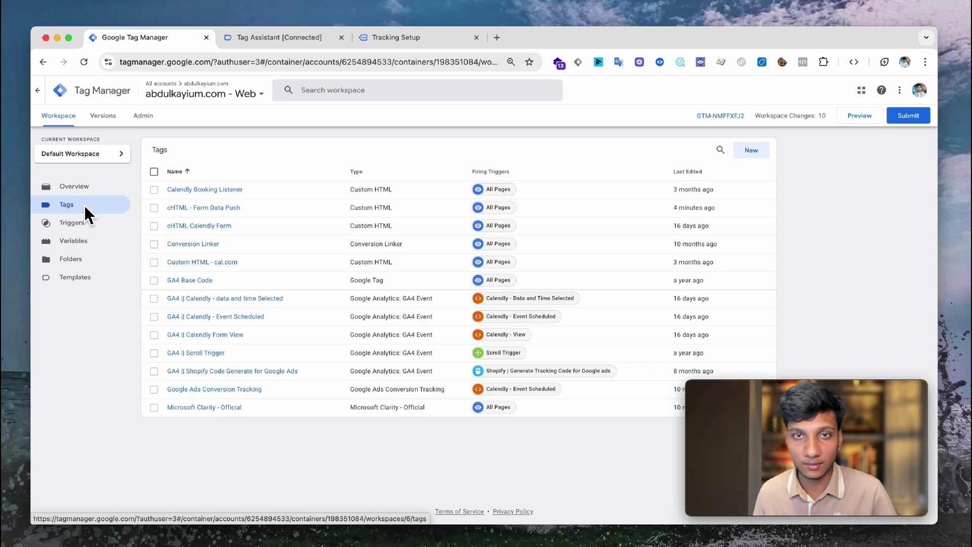
click(747, 152)
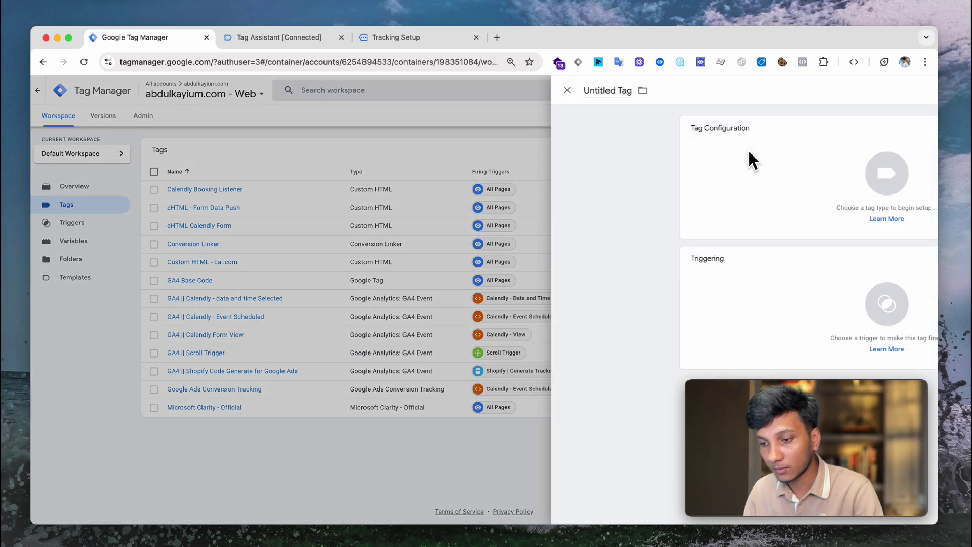
click(733, 162)
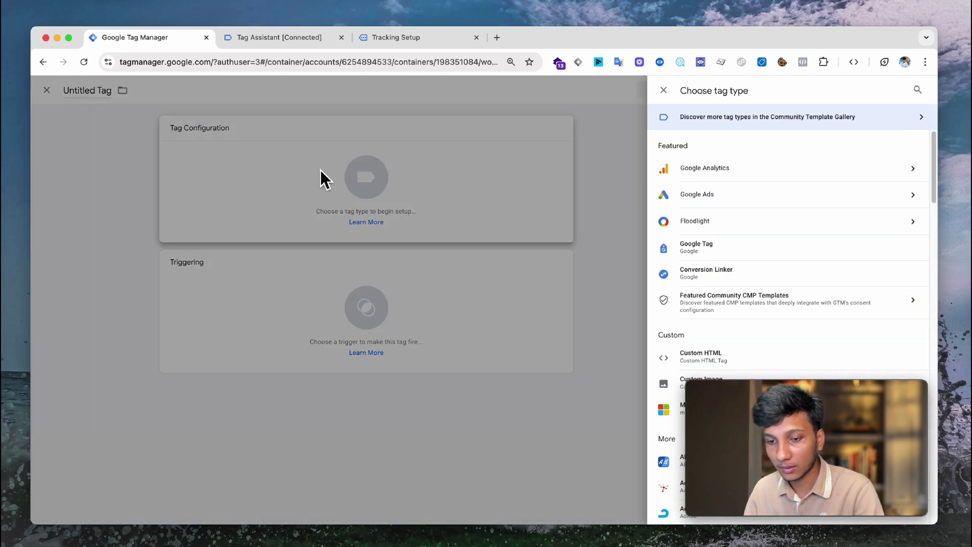
click(713, 179)
click(768, 178)
Set the tag's Measurement ID to the variable {{GA4 MEASUREMENT ID}}.
click(460, 223)
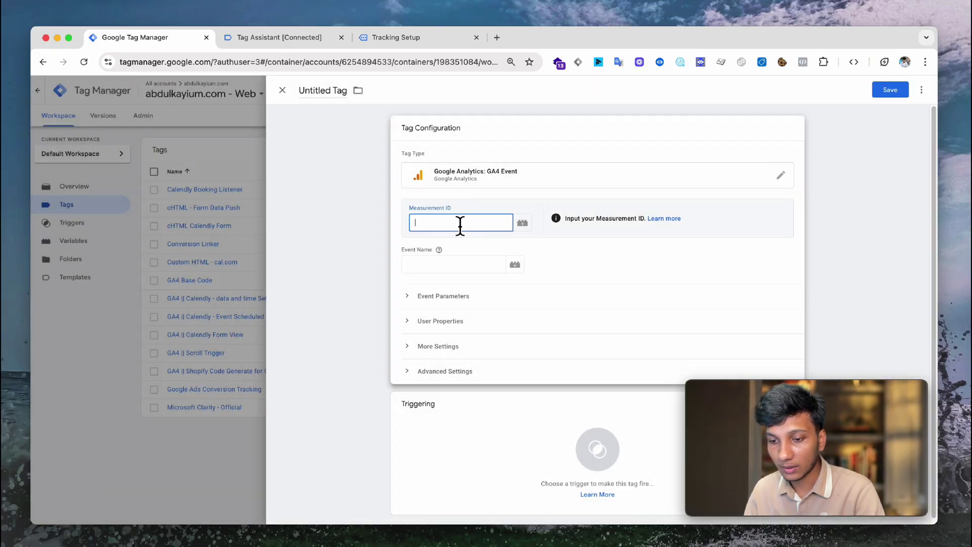
text({{ga)
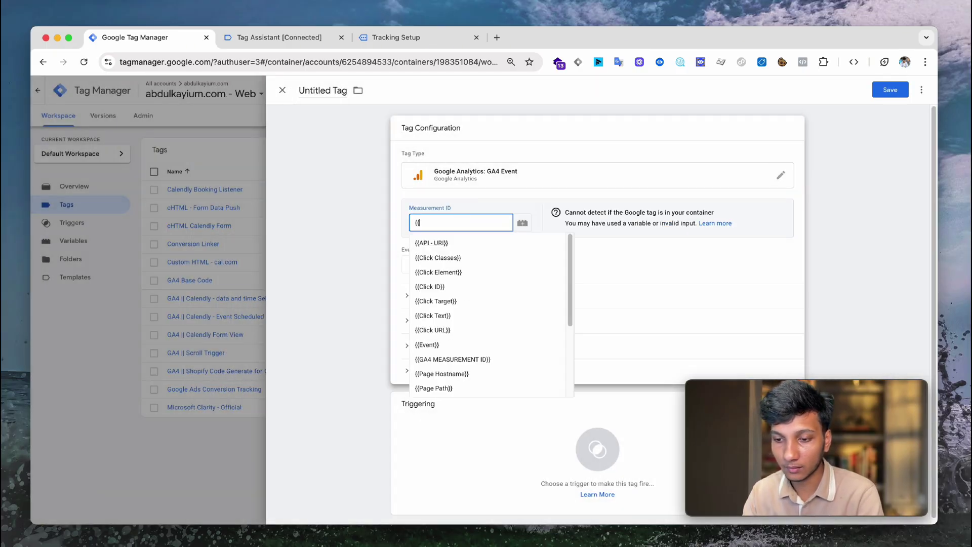
click(459, 243)
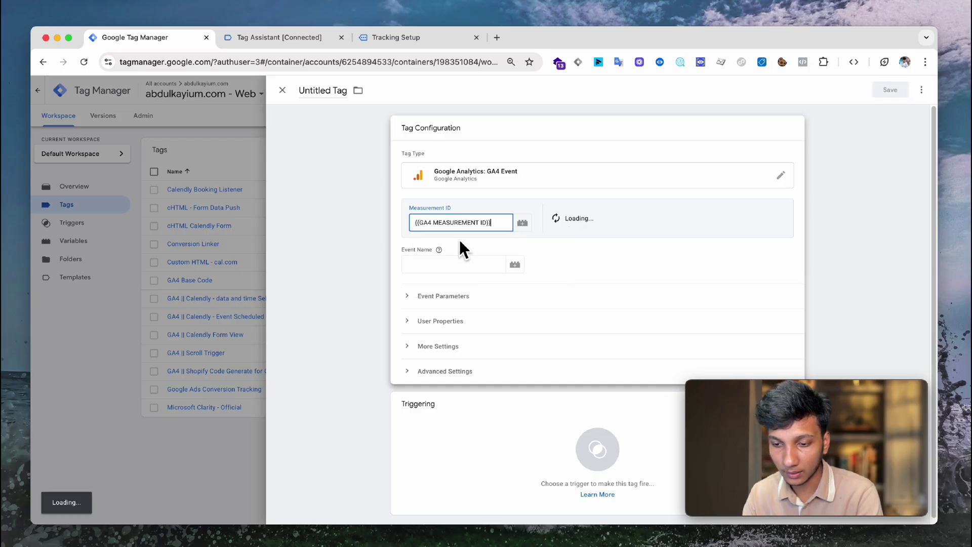
Set the GA4 event tag's event name to free_audit_claim.
click(455, 265)
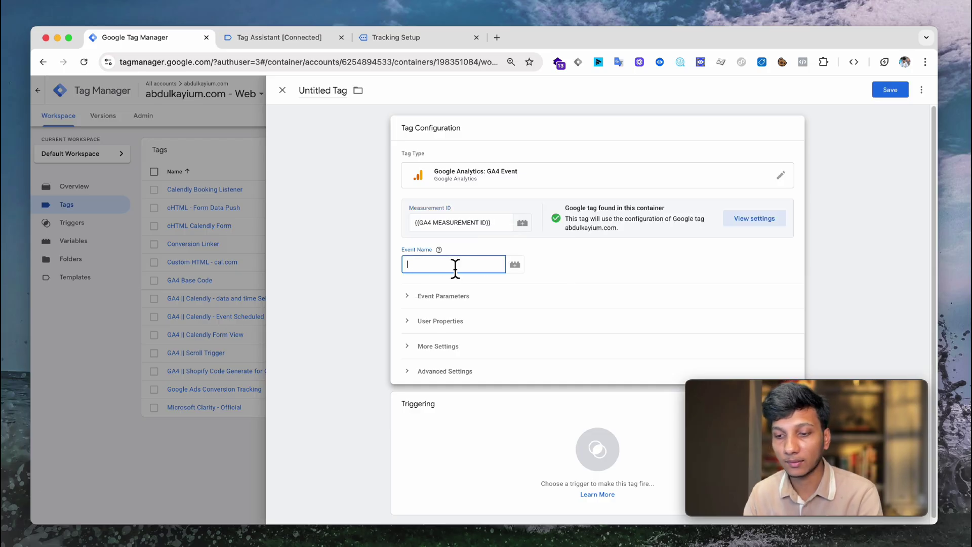
scroll(455, 267, up, 5)
scroll(455, 268, down, 1)
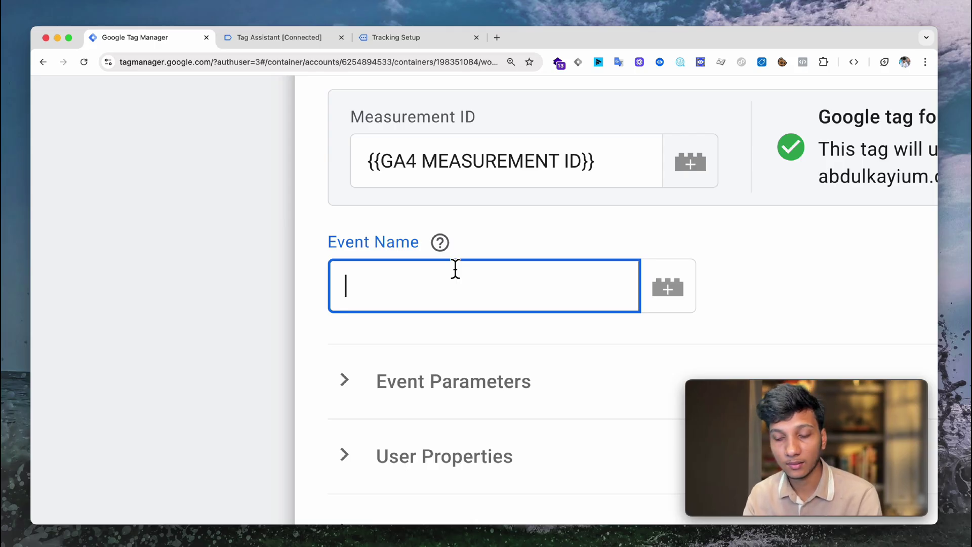
text(free)
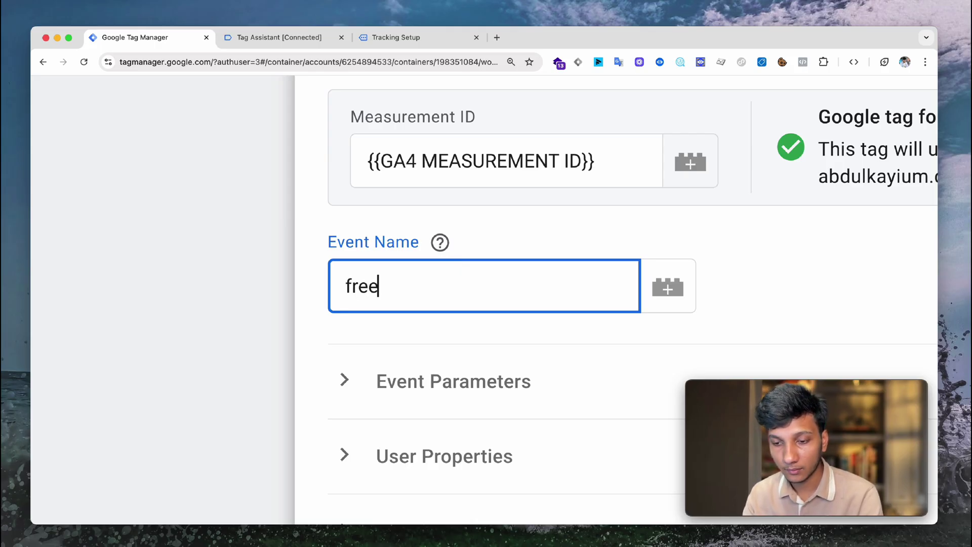
text(_audit)
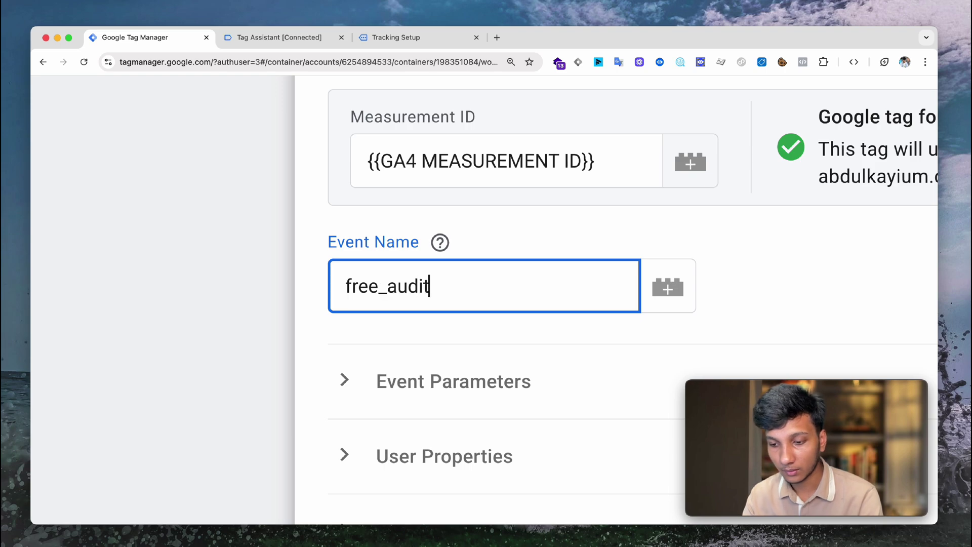
text(_cliam)
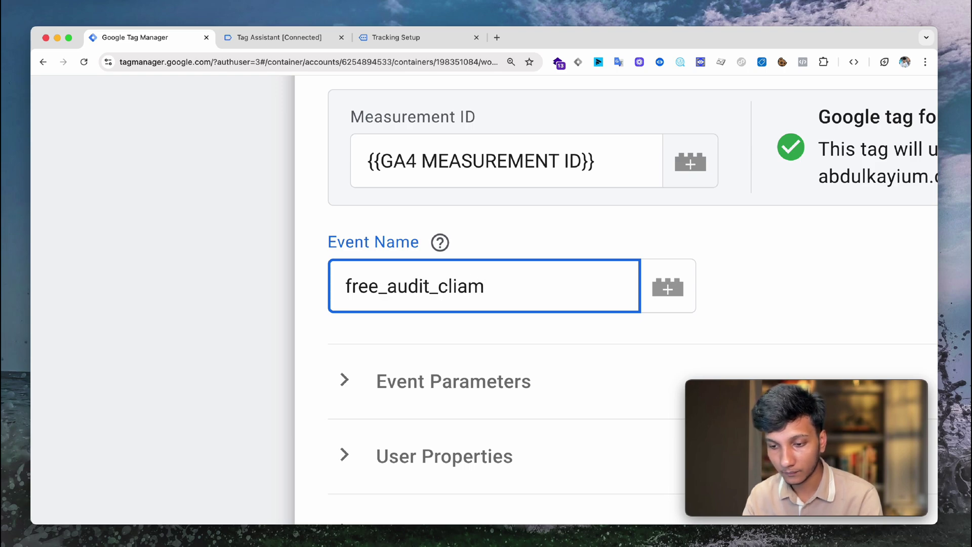
key(BackSpace)
key(BackSpace)
key(BackSpace)
text(aim)
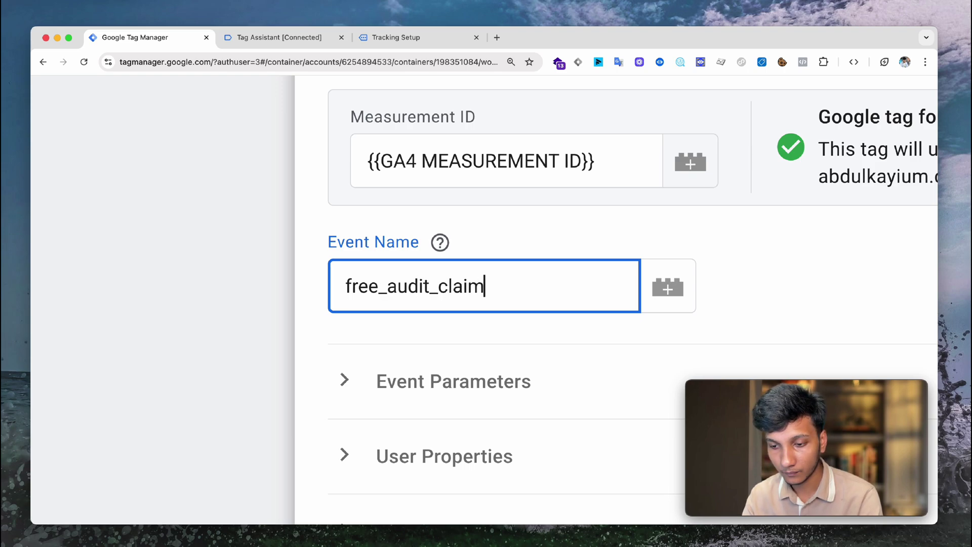
double_click(474, 284)
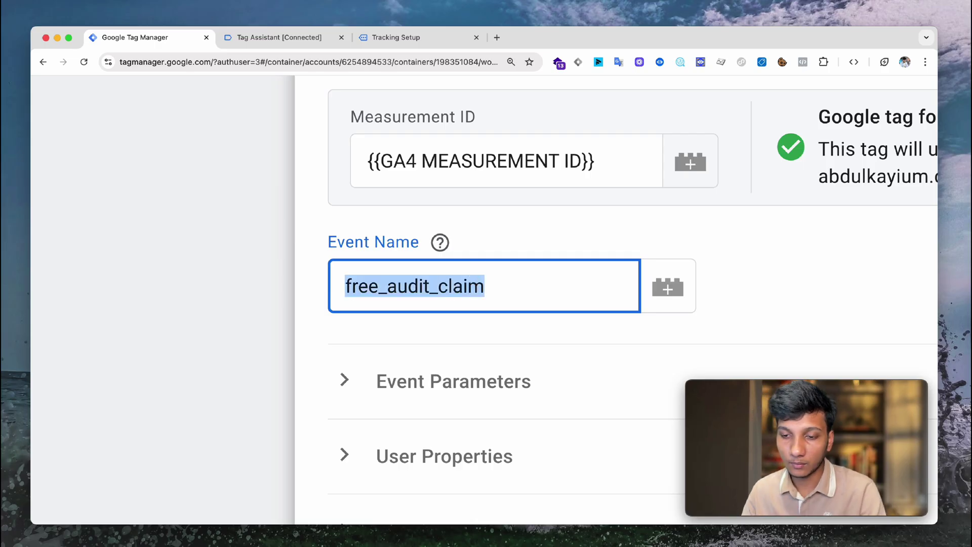
Check the audit form's fields on the Tracking Setup page and return to the tag in Google Tag Manager.
key(ctrl+Up)
click(463, 233)
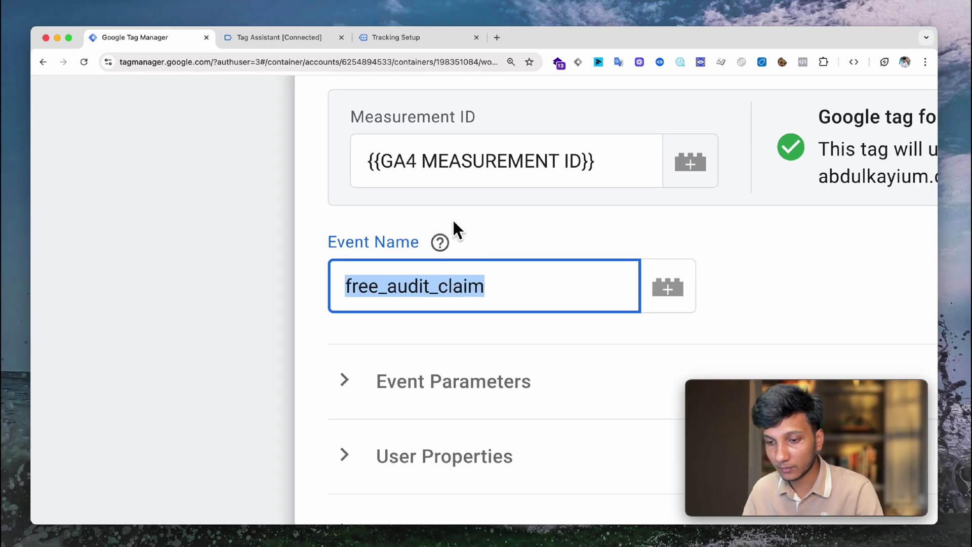
click(414, 41)
click(653, 224)
click(639, 258)
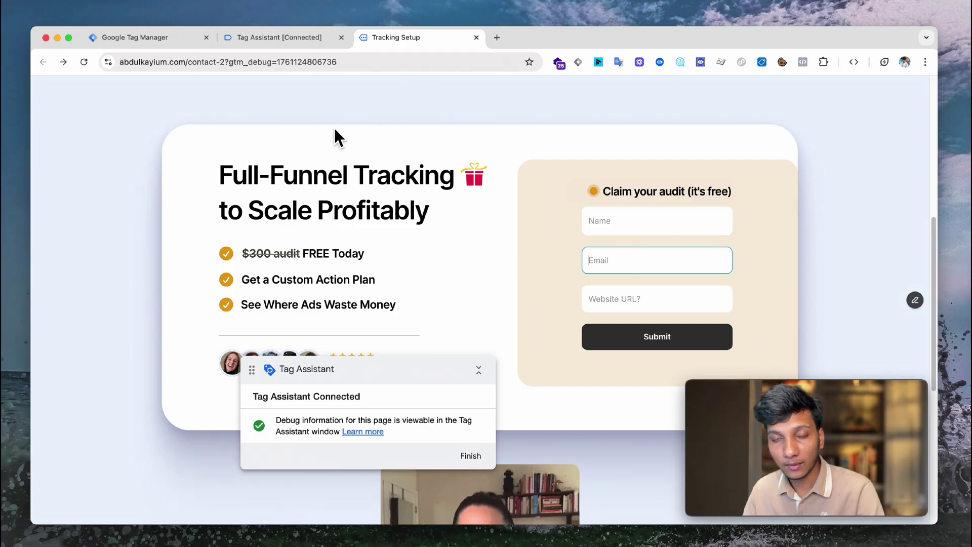
click(175, 46)
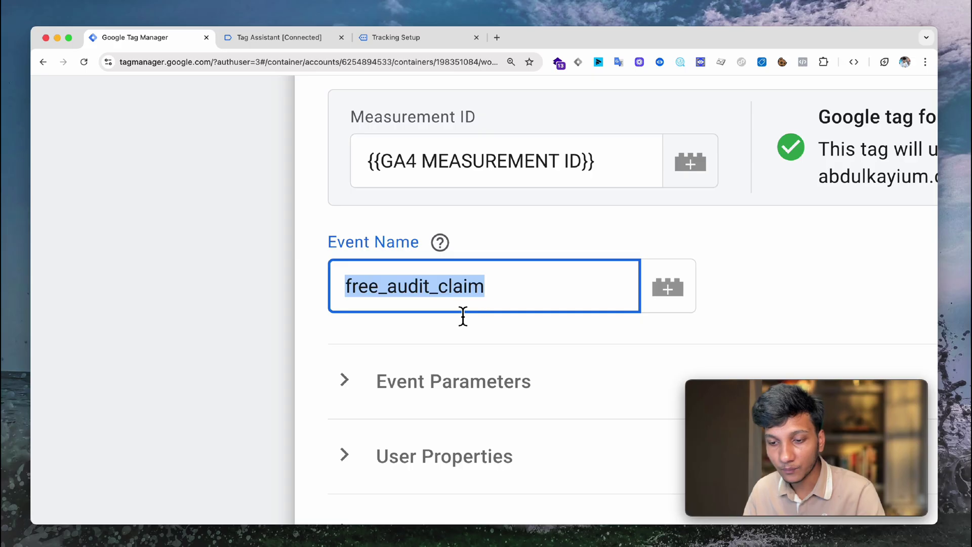
Assign the "From Submit - Free Audit" custom event trigger to the tag.
scroll(466, 311, down, 3)
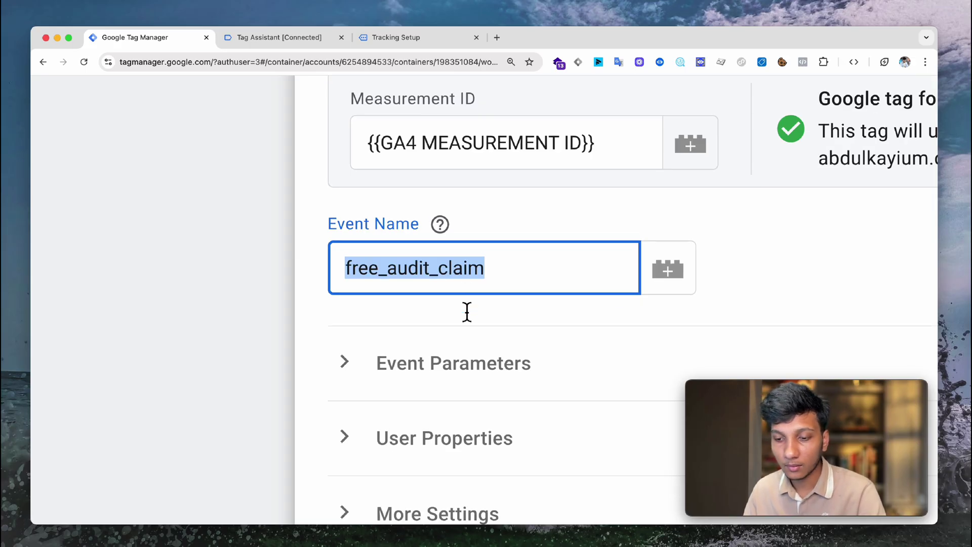
scroll(468, 310, down, 5)
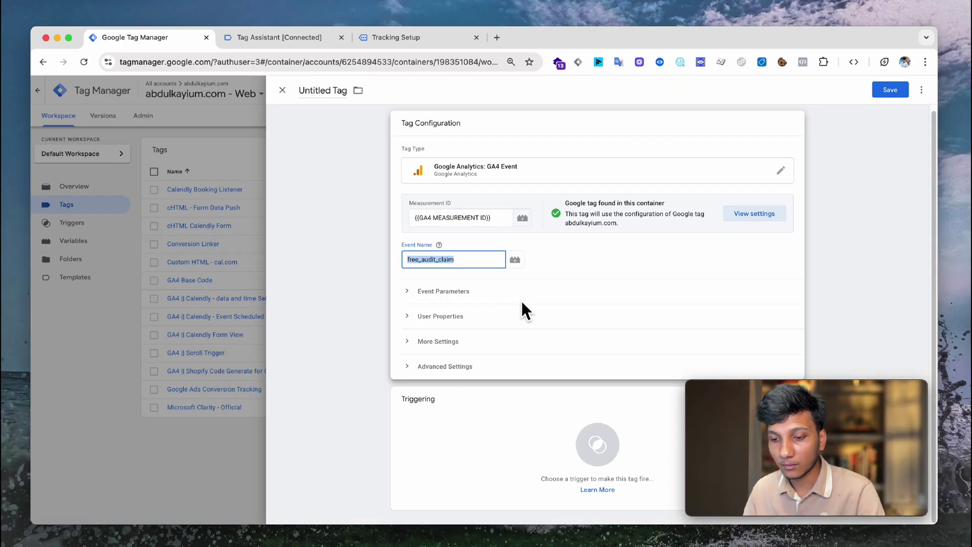
click(513, 421)
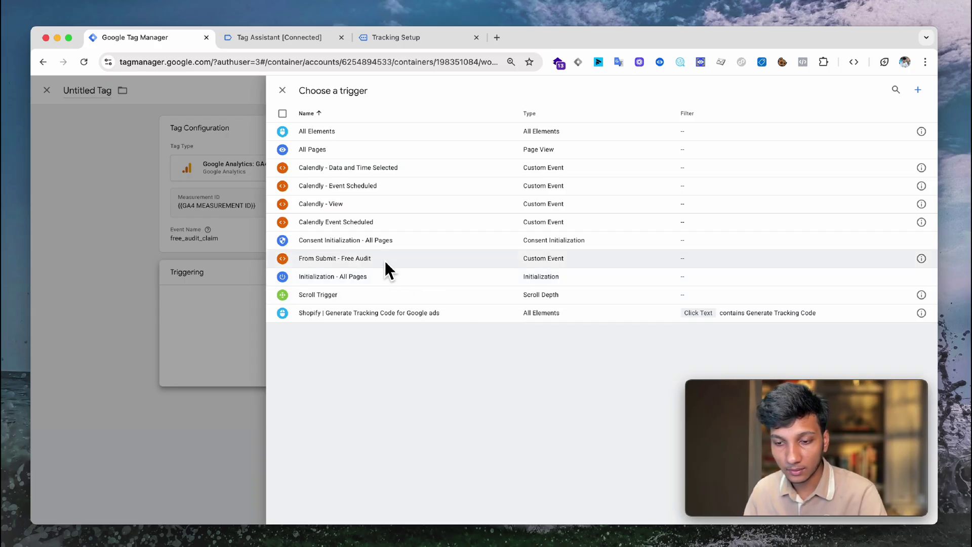
click(414, 259)
Name the tag "GA4 || Free Audit From Submit" and save it.
click(334, 92)
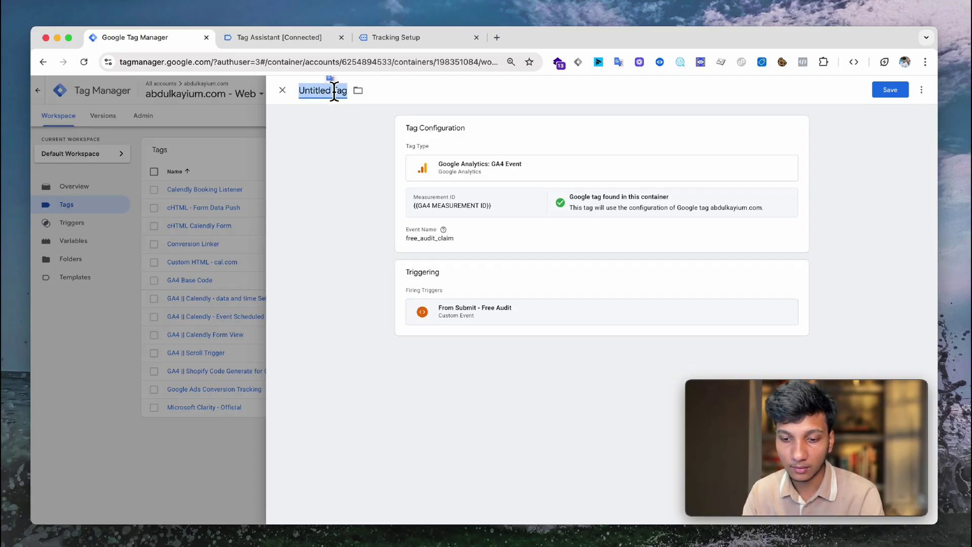
text(GA4)
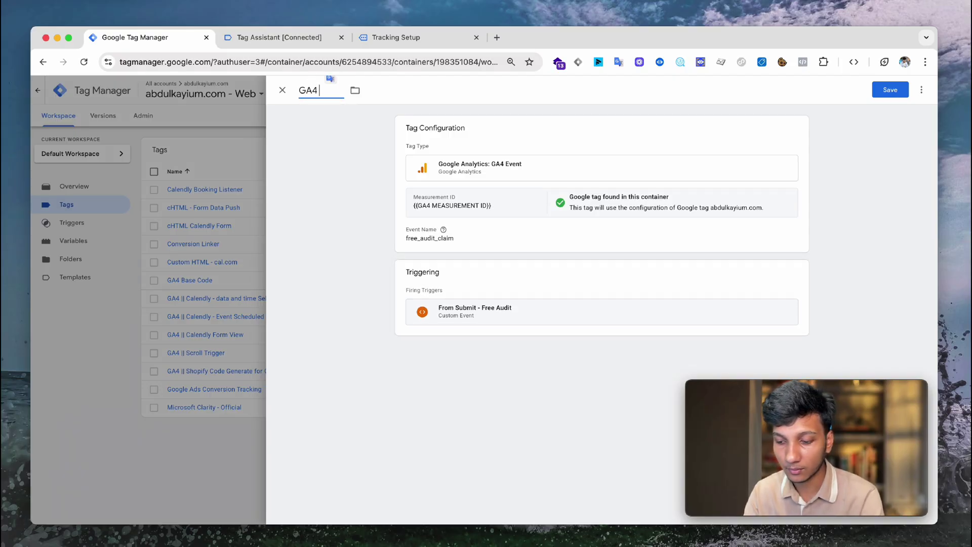
text( ||)
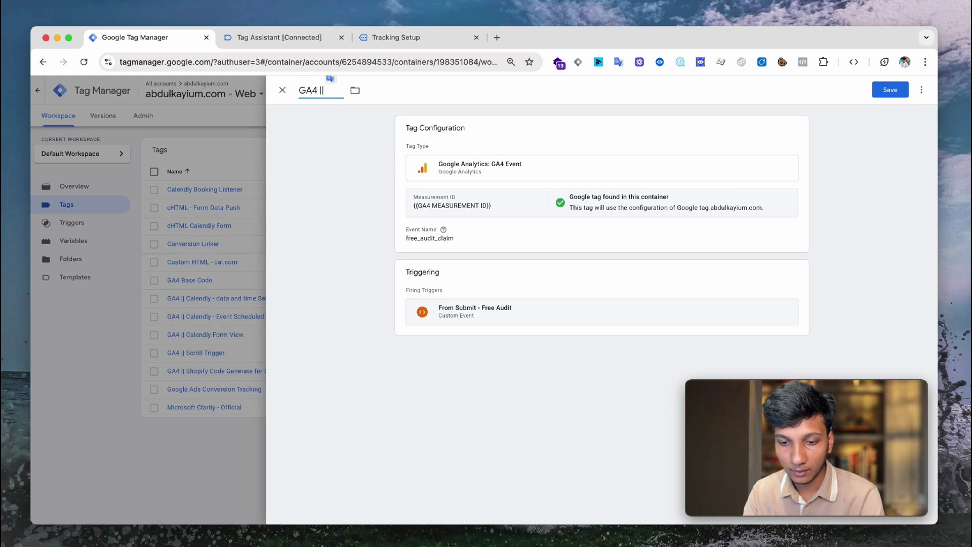
text( FreeA)
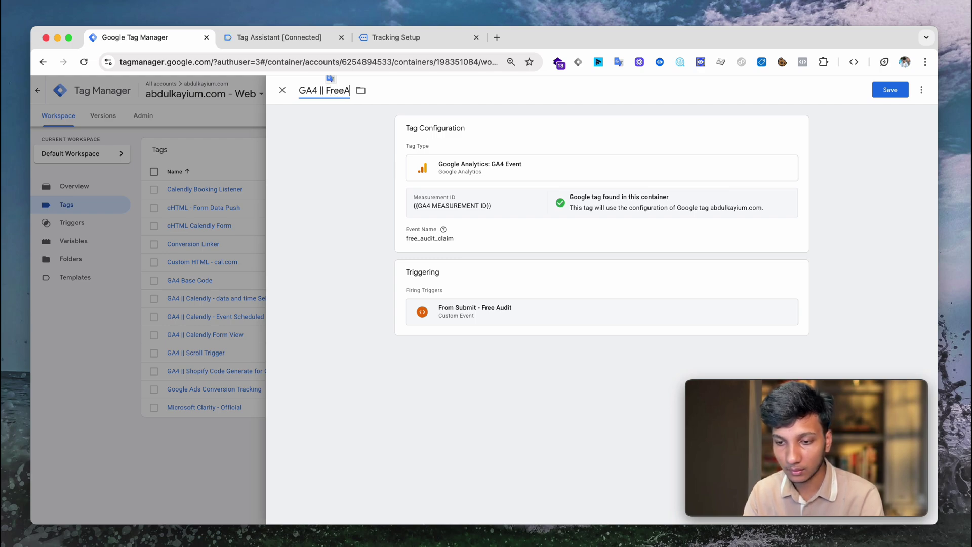
key(BackSpace)
text(Audit From Submit)
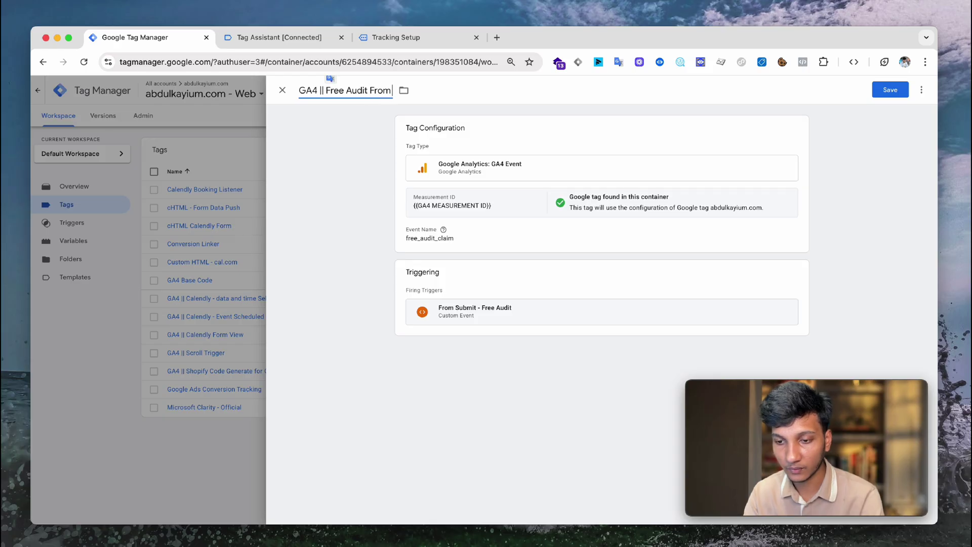
click(574, 111)
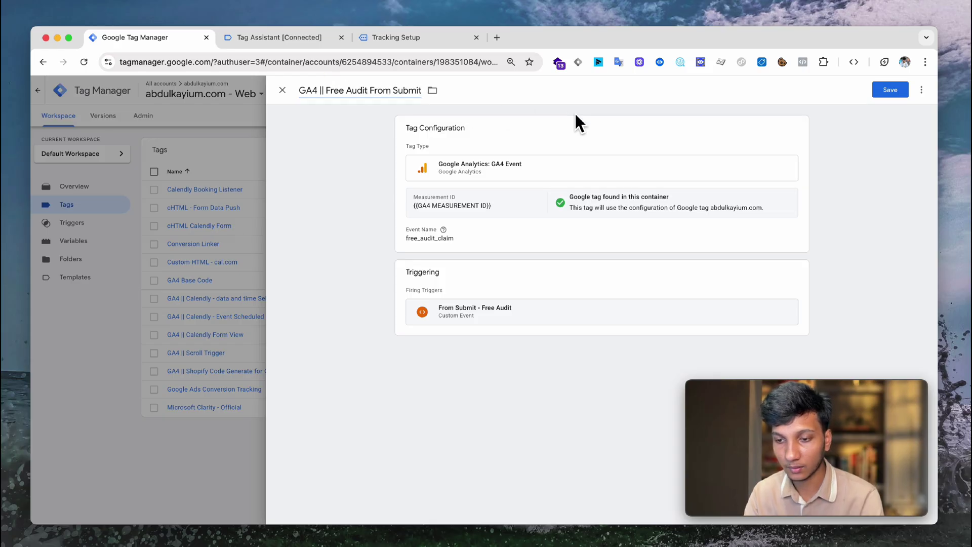
click(893, 90)
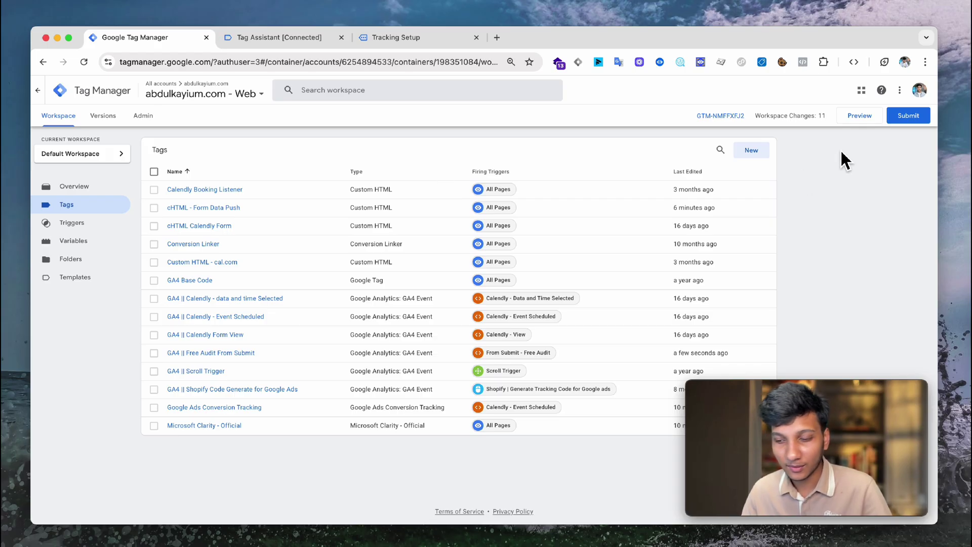
Preview the container by connecting Tag Assistant to the site, and check the connected page and its event summary.
click(875, 122)
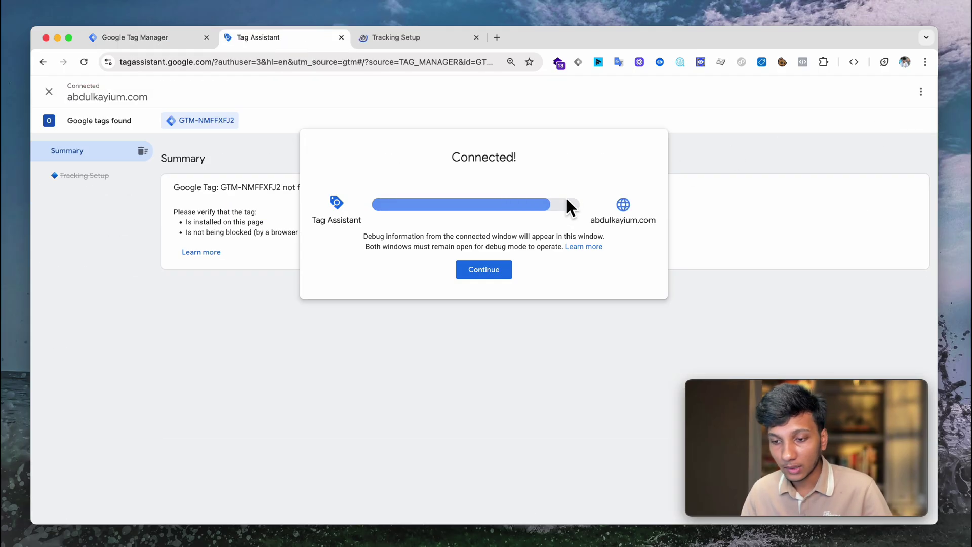
click(494, 265)
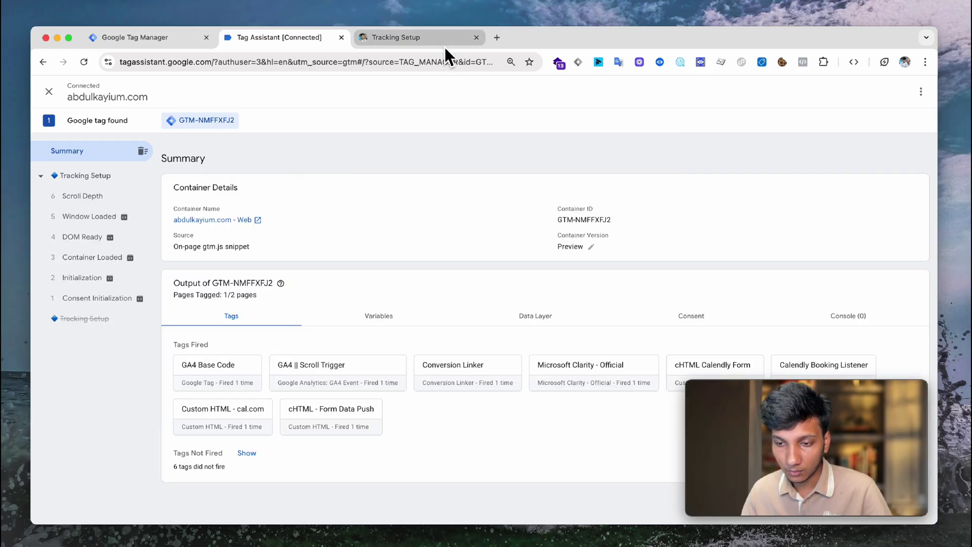
click(445, 45)
scroll(490, 232, down, 10)
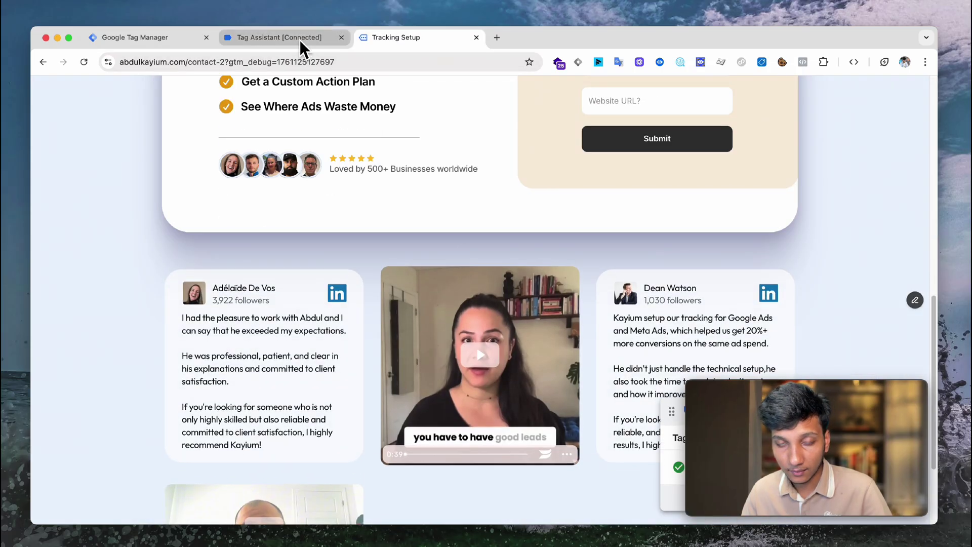
click(300, 40)
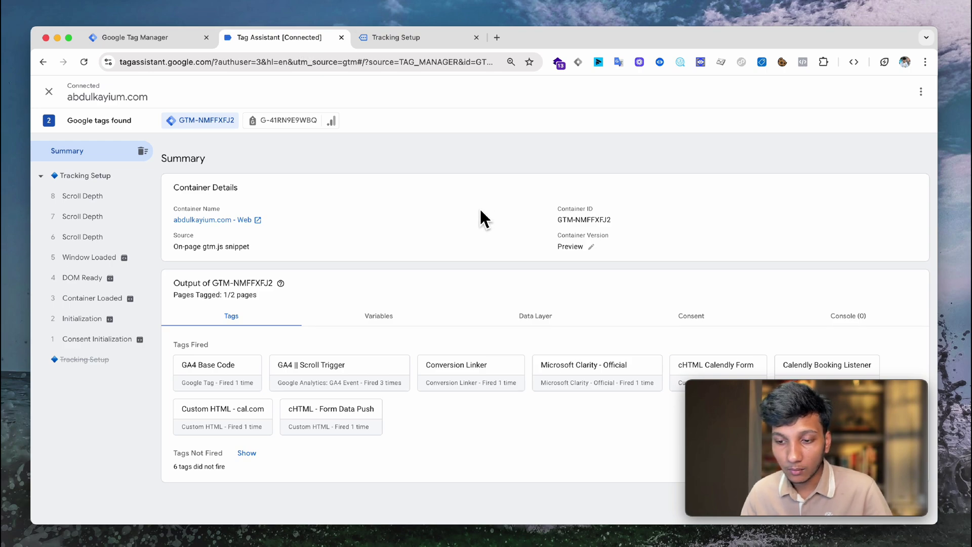
Fill in the audit form on the Tracking Setup page with the name, email and website URL.
click(395, 40)
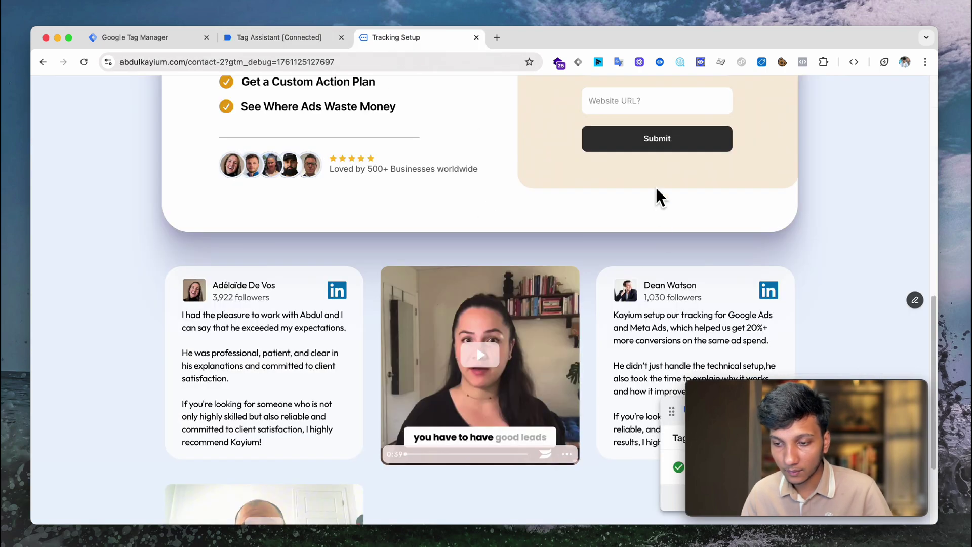
scroll(638, 193, up, 5)
click(618, 256)
click(665, 306)
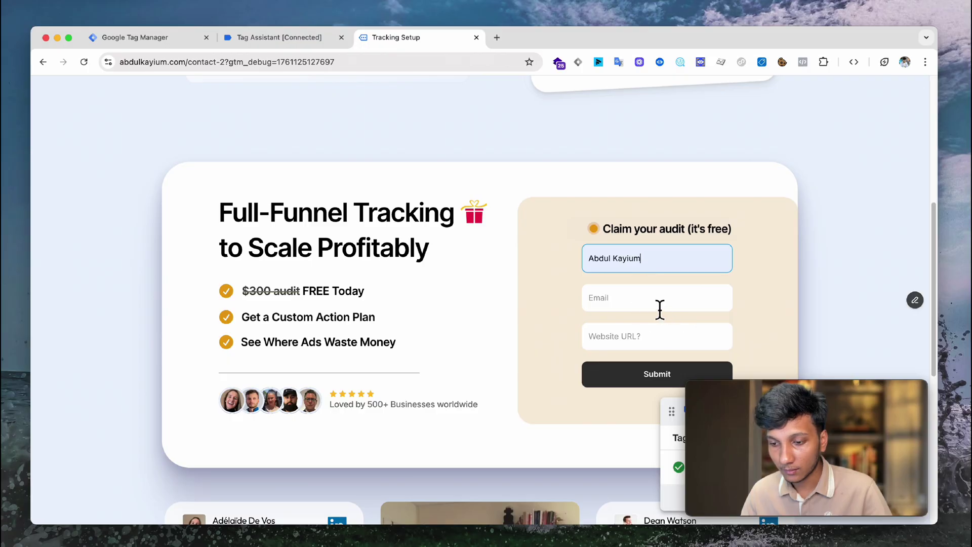
click(658, 303)
click(691, 329)
click(689, 334)
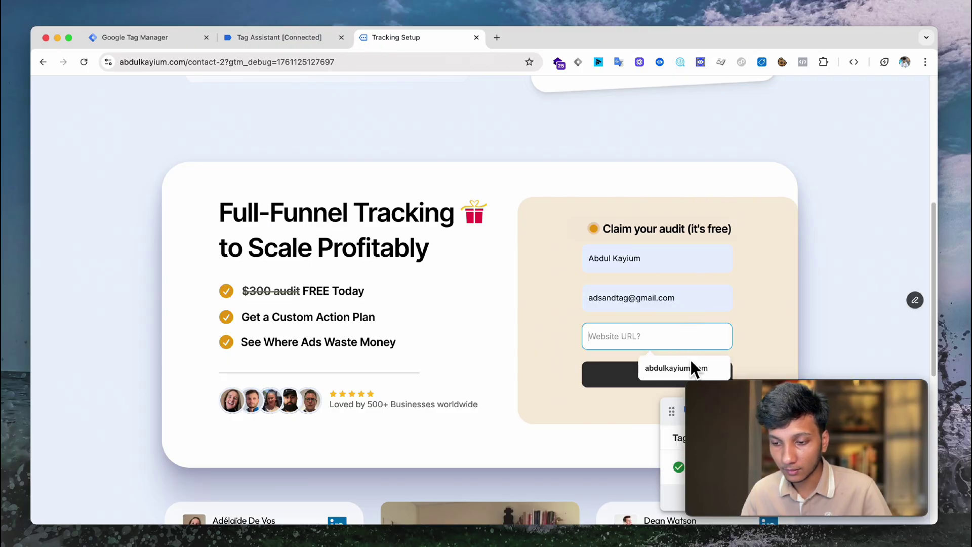
click(688, 361)
Switch to Tag Assistant and show the tags that have not fired.
click(306, 43)
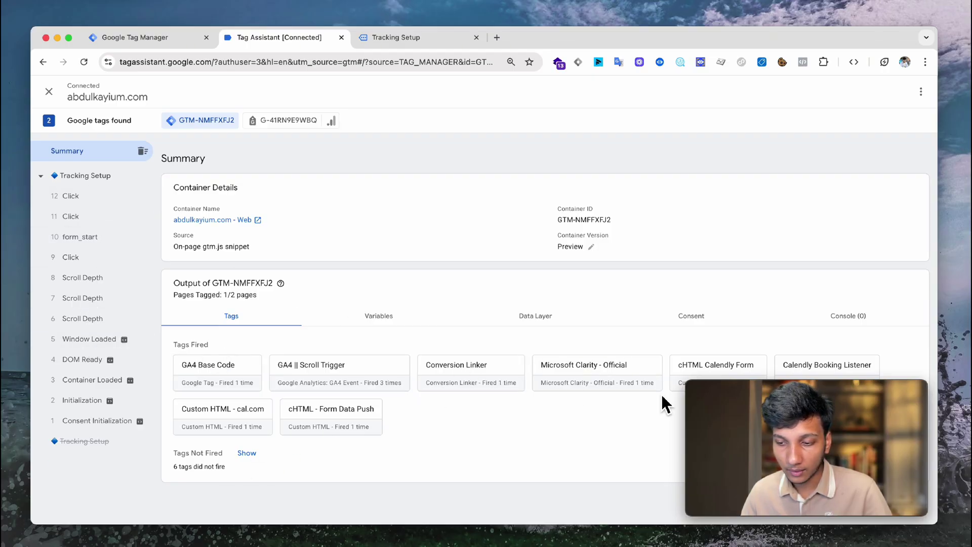
click(249, 452)
scroll(313, 426, down, 1)
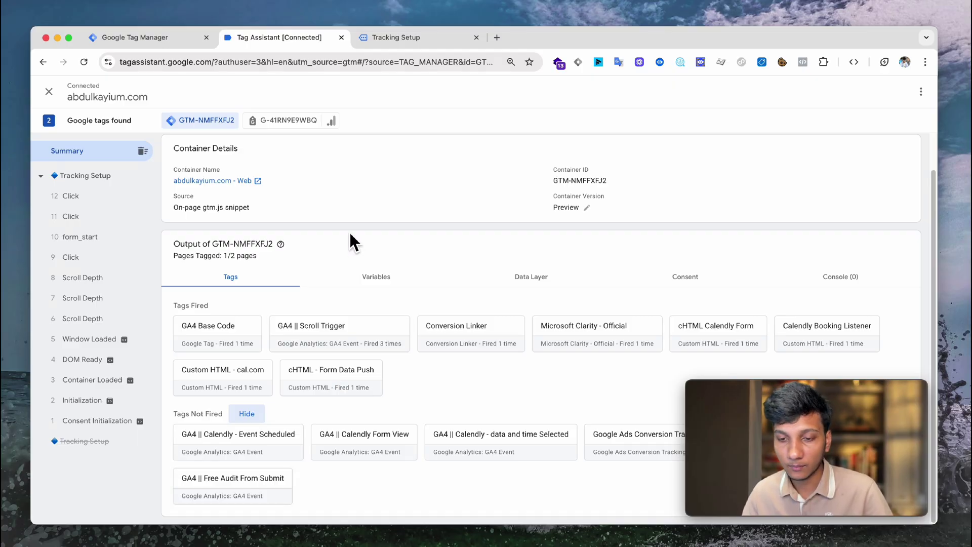
Submit the audit form and inspect the GA4 || Free Audit From Submit tag's details under the contact_form_submit event in Tag Assistant.
click(429, 37)
click(611, 373)
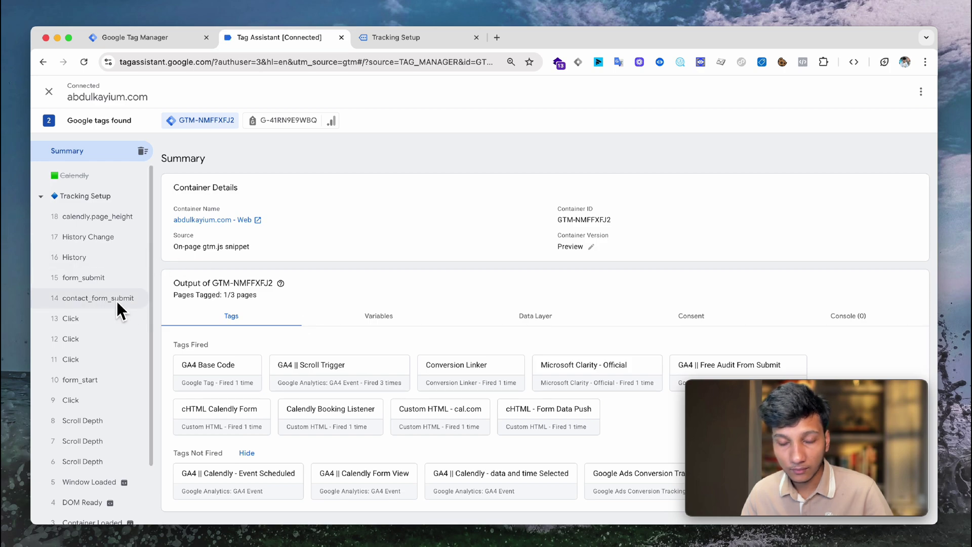
click(117, 301)
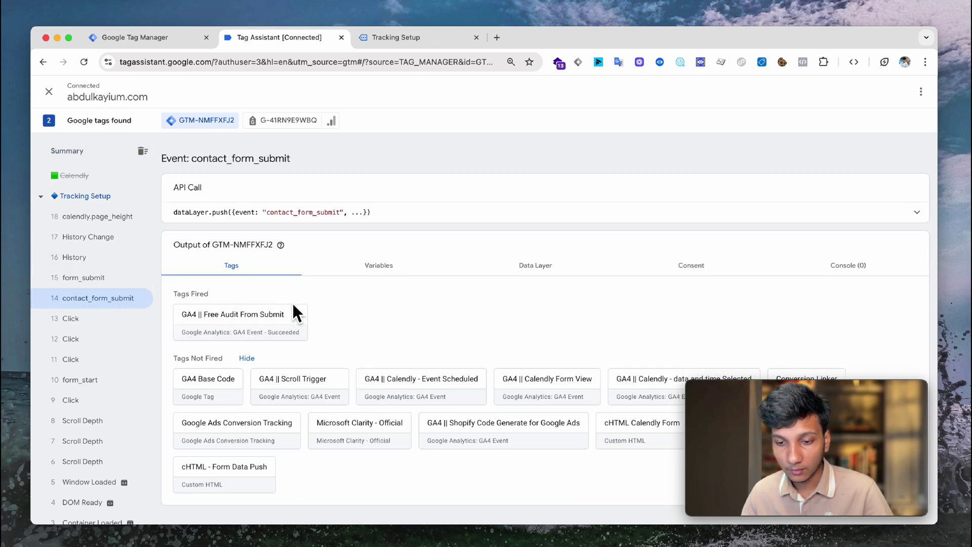
click(252, 334)
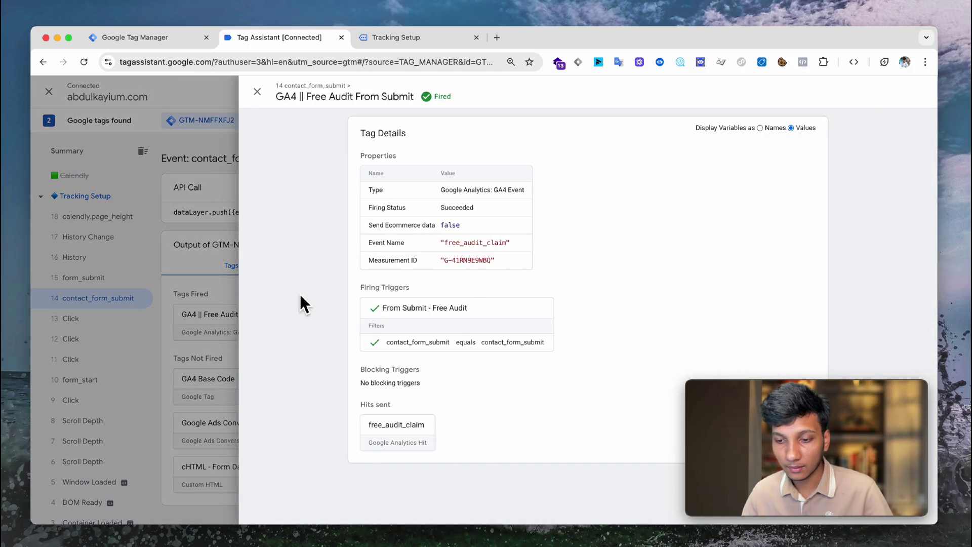
click(168, 250)
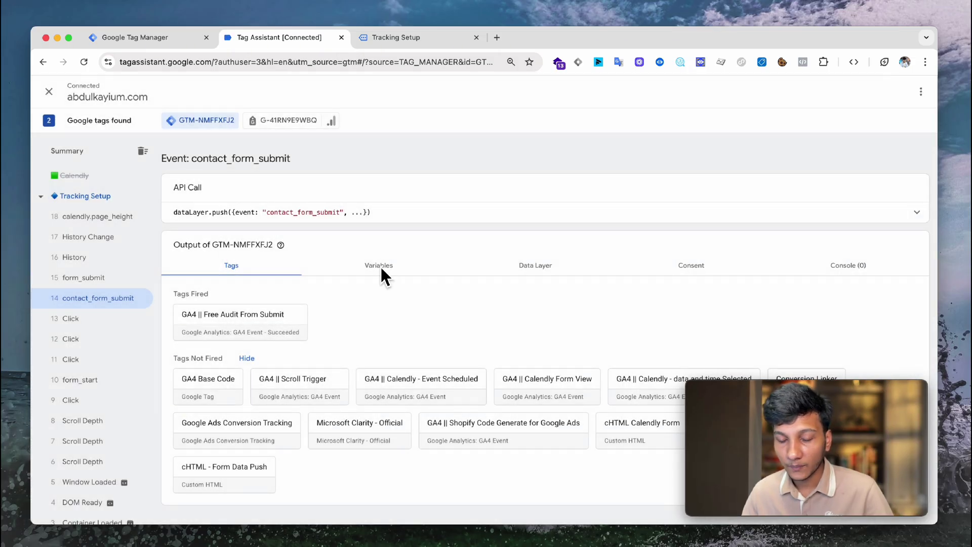
Expand the API call of the contact_form_submit event and examine the form data pushed to the data layer.
click(433, 215)
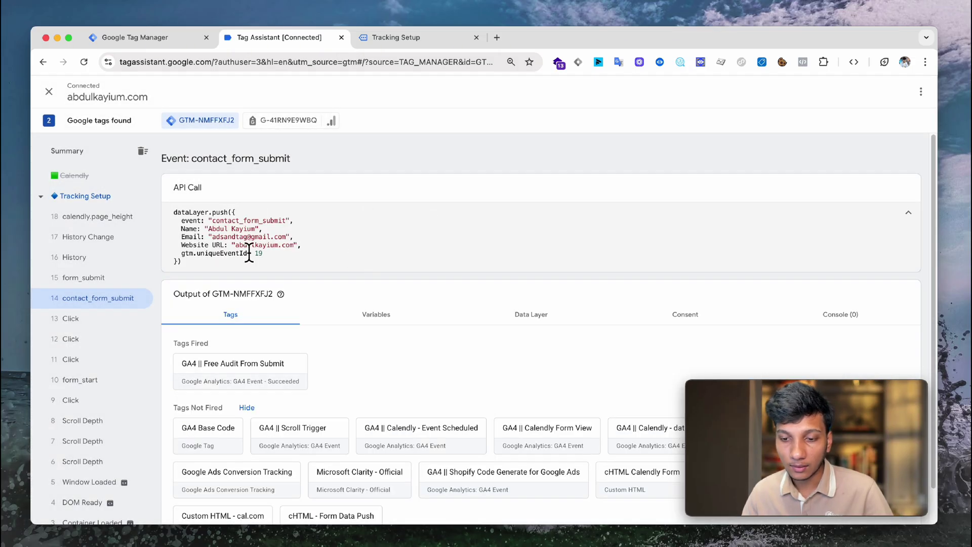
drag(181, 223, 232, 251)
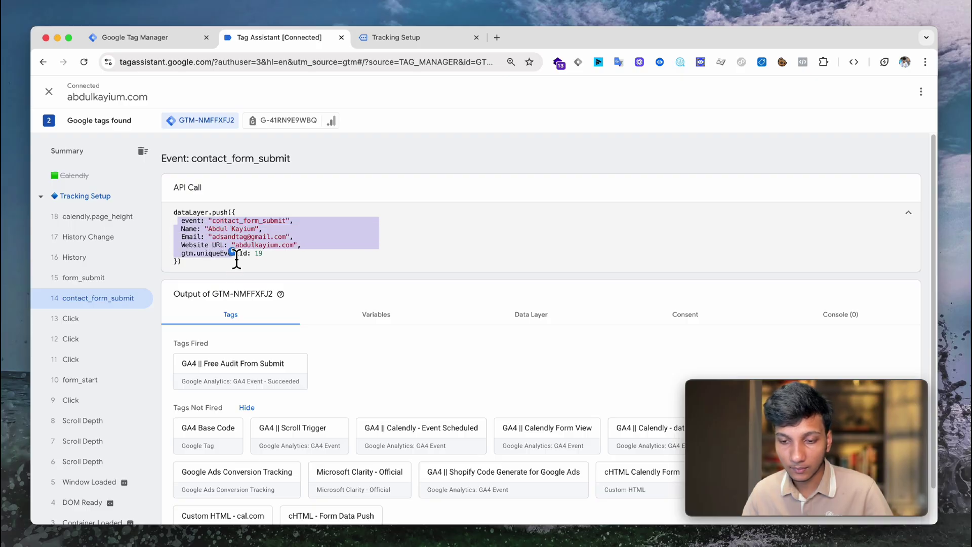
click(277, 240)
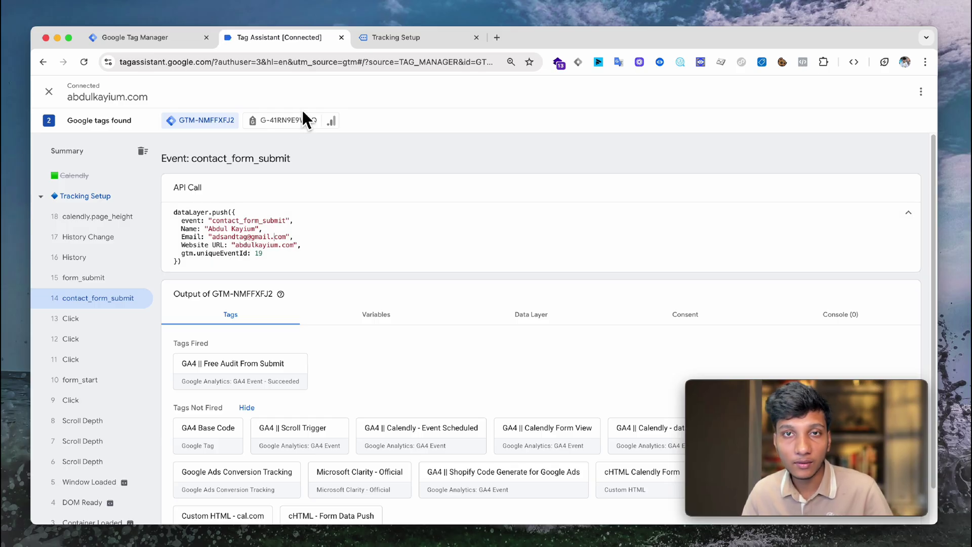
Go from the Tracking Setup contact page to the site's home page, look it over and close its browser tab.
click(390, 41)
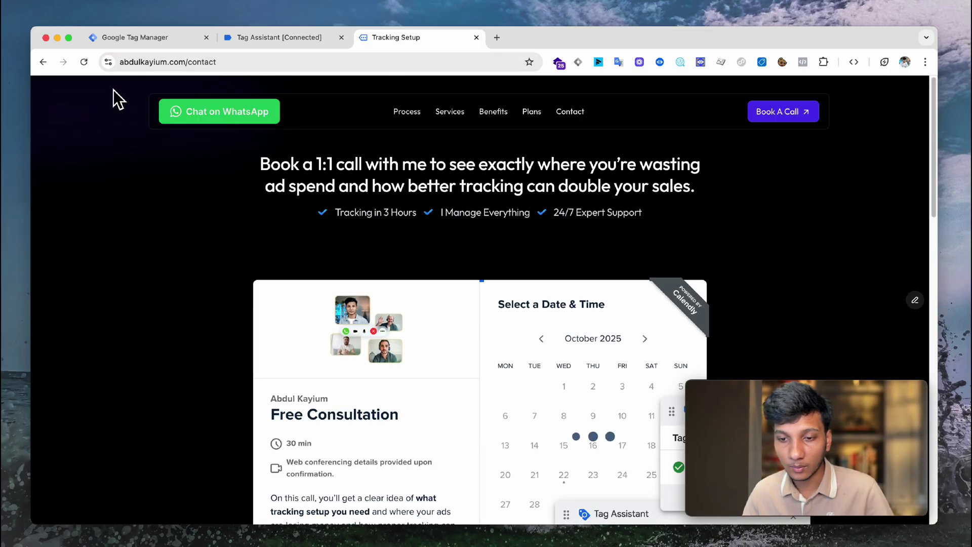
click(403, 107)
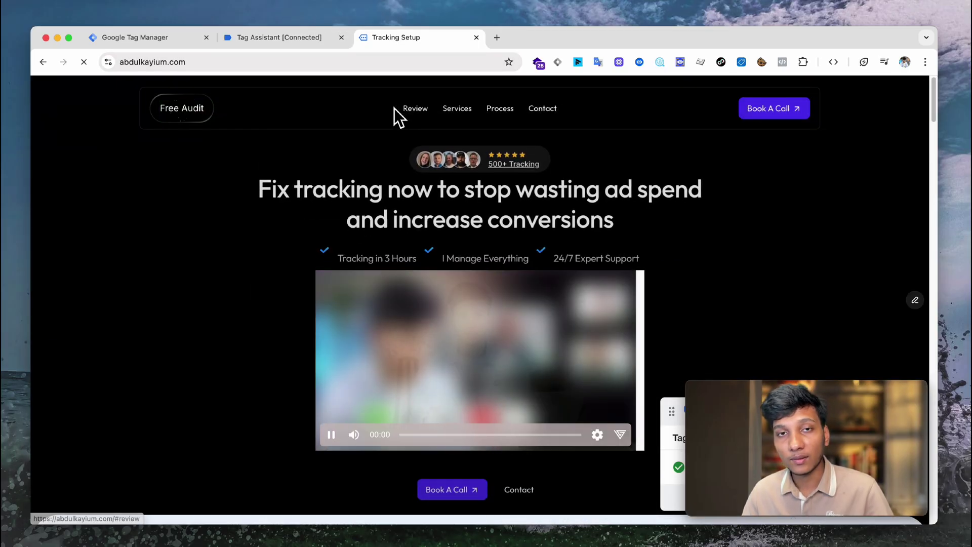
scroll(428, 235, down, 5)
scroll(428, 235, up, 7)
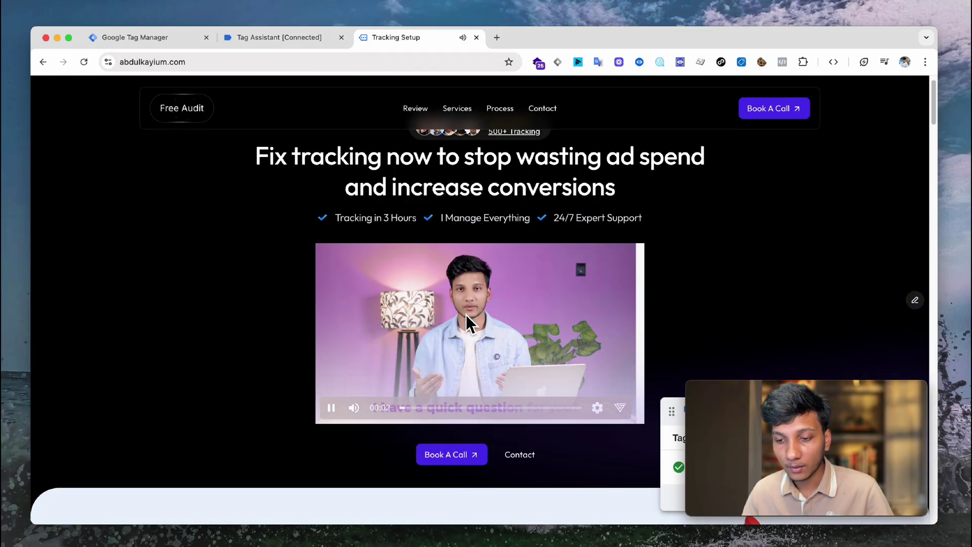
key(super+w)
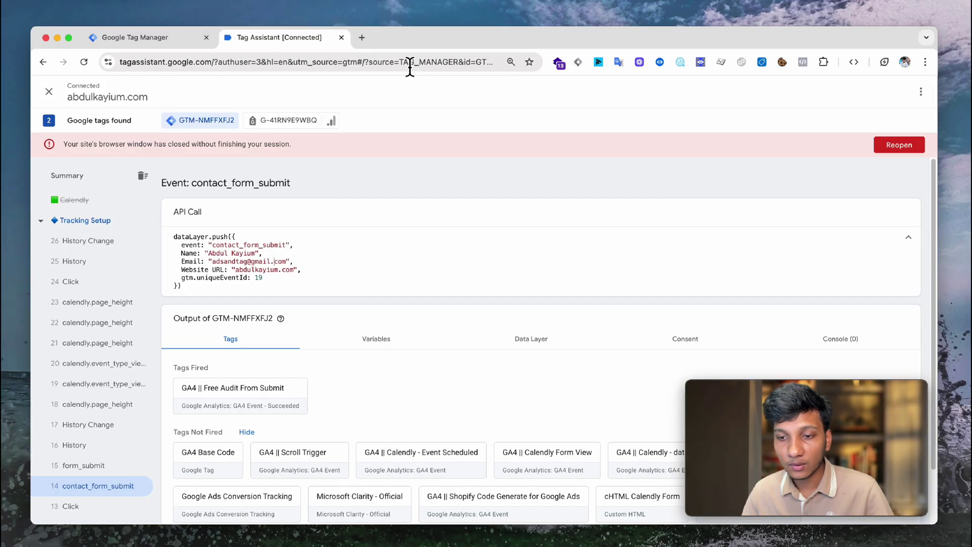